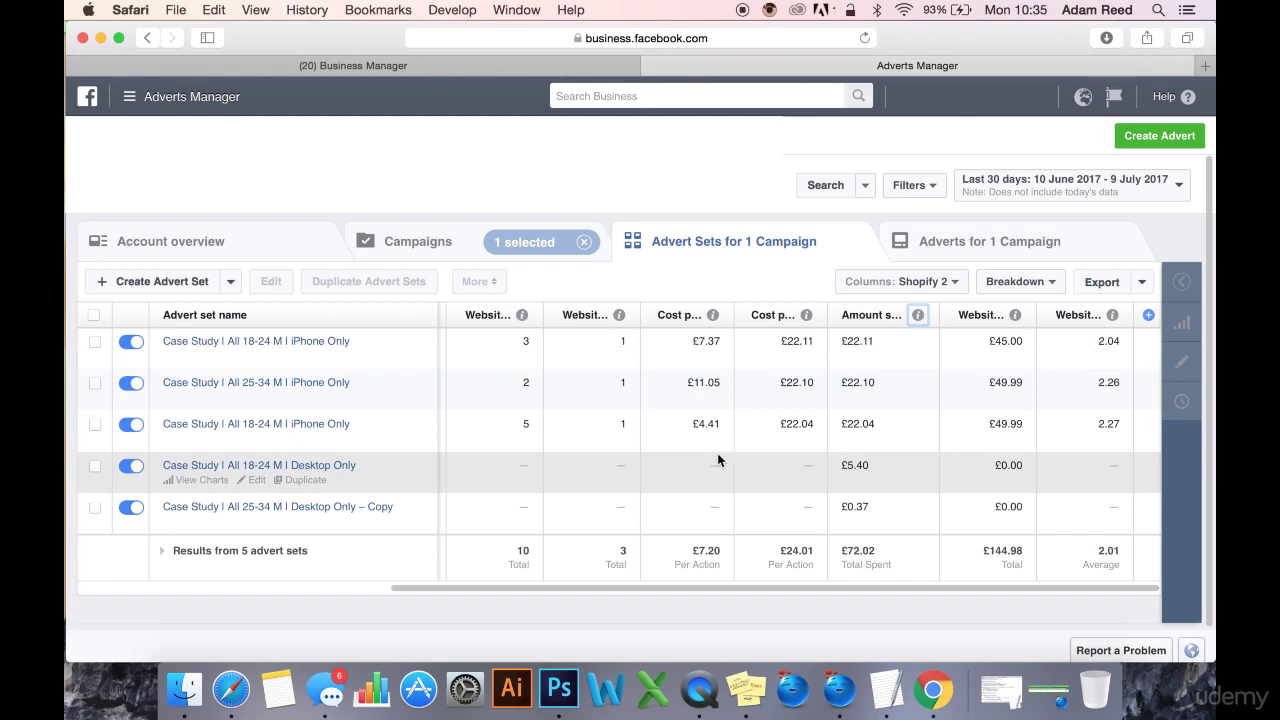
# Review the budget, cost, amount spent and conversion metrics of the five advert sets, focusing on the two Desktop Only ones.
pyautogui.moveTo(911, 318)
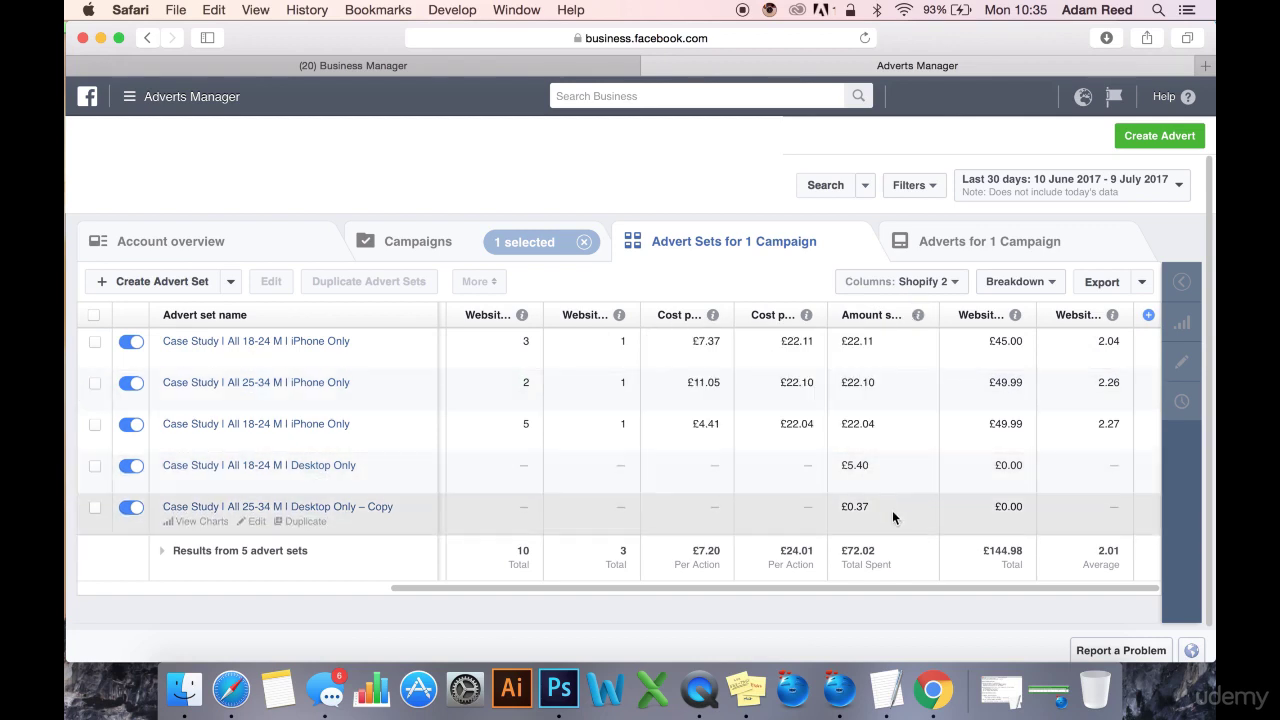
pyautogui.click(842, 466)
pyautogui.click(888, 509)
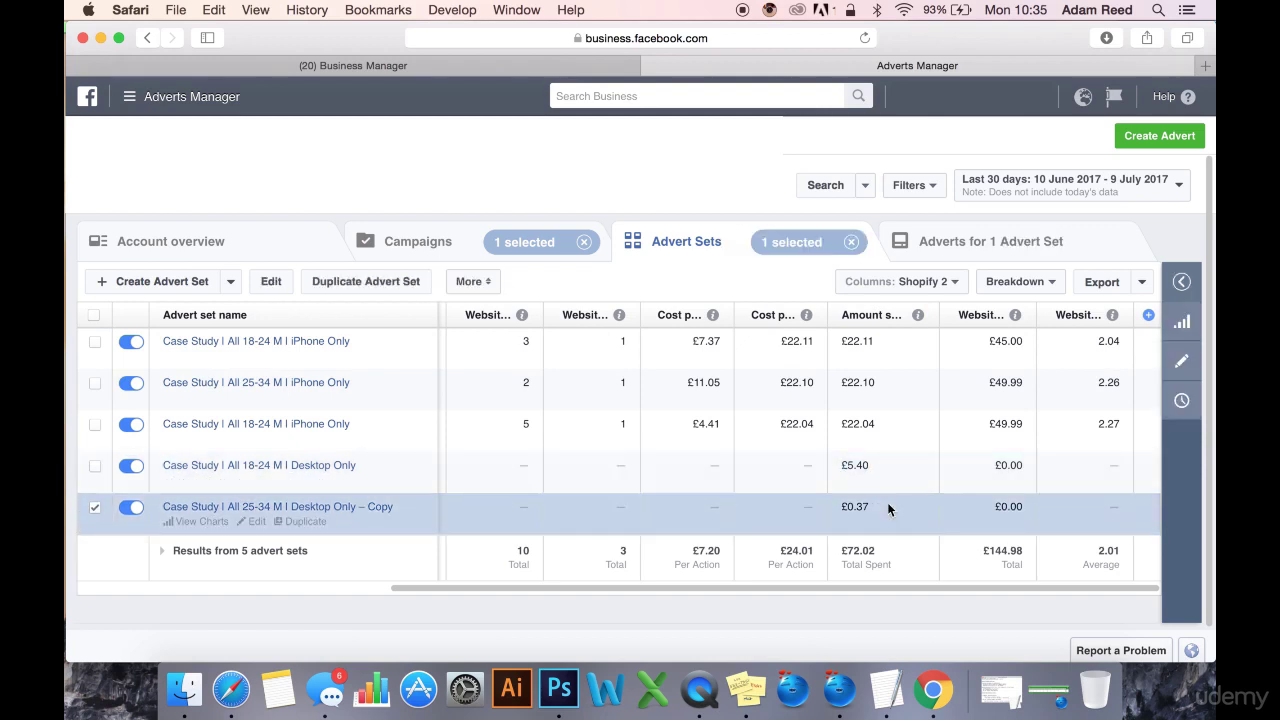
pyautogui.moveTo(877, 508); pyautogui.dragTo(857, 510)
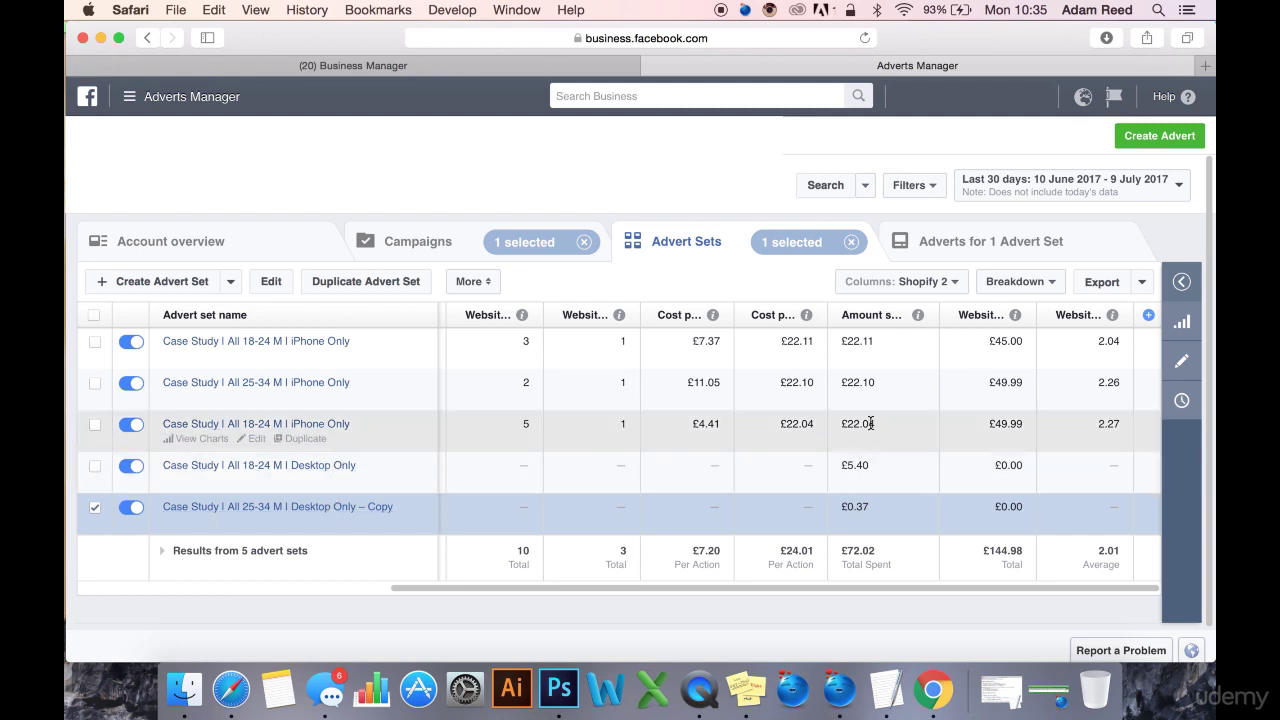
pyautogui.hscroll(-10, 708, 440)
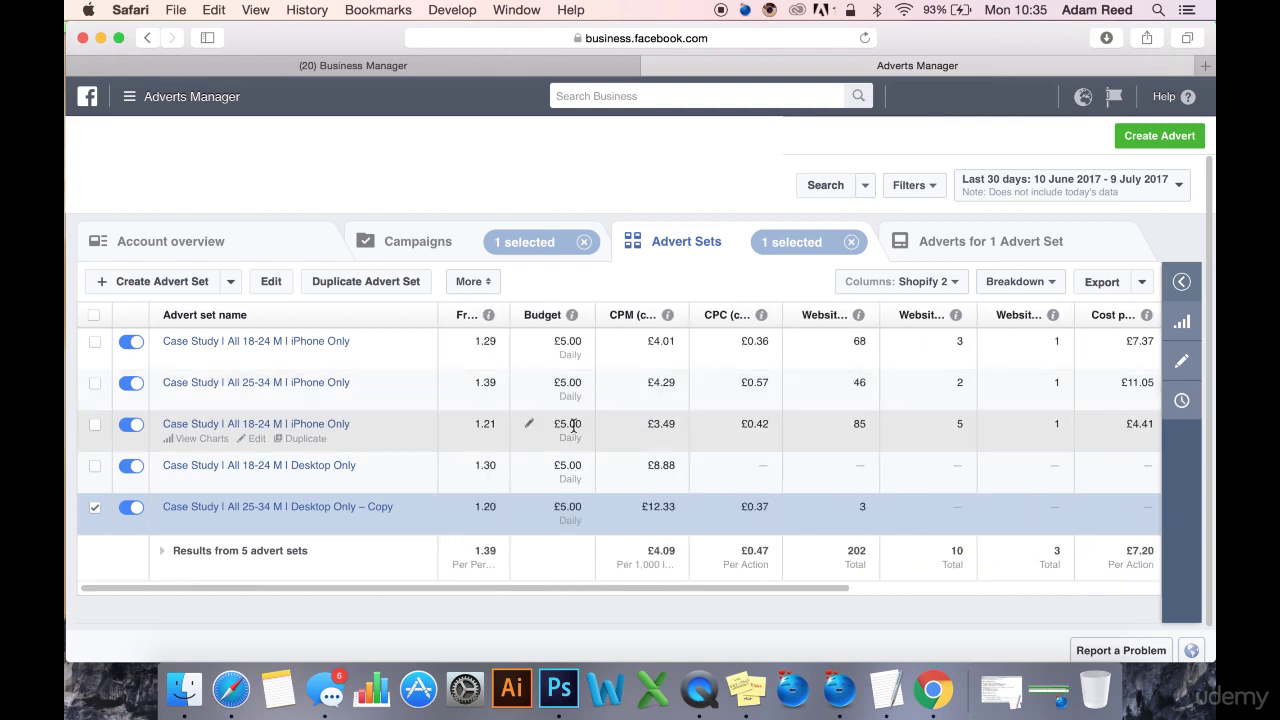
pyautogui.hscroll(5, 714, 434)
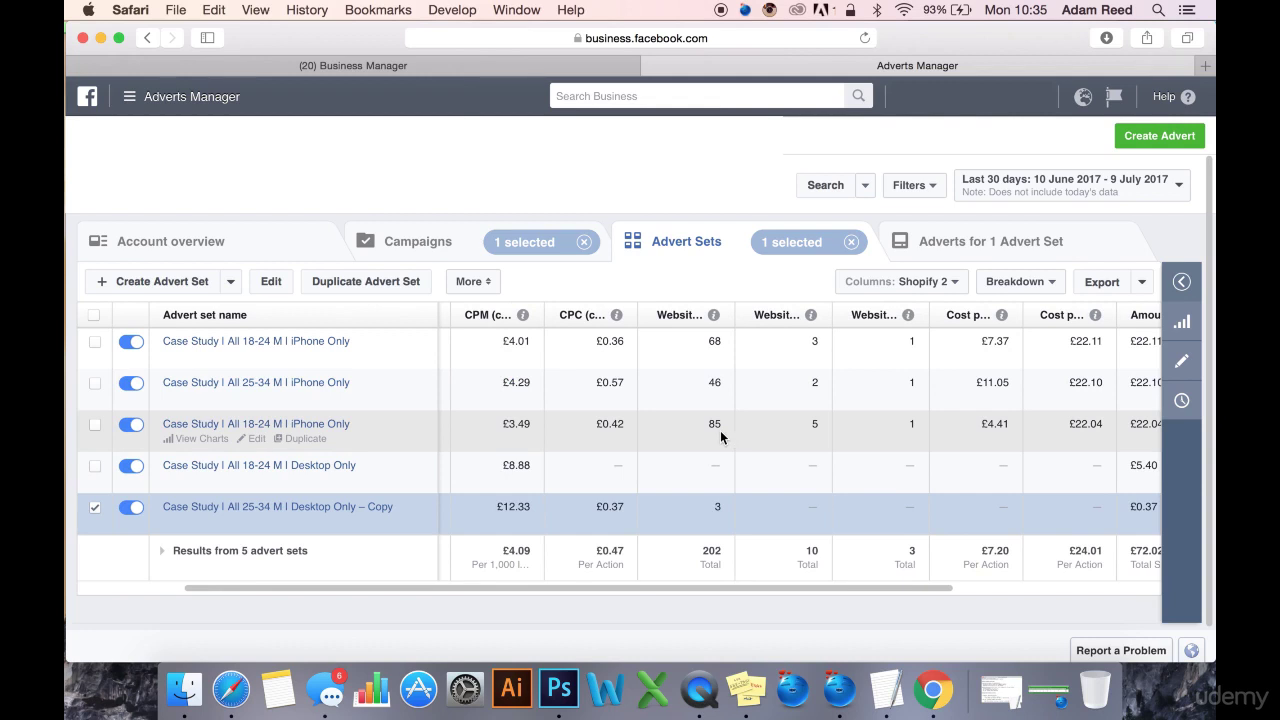
pyautogui.hscroll(3, 720, 431)
pyautogui.hscroll(3, 720, 430)
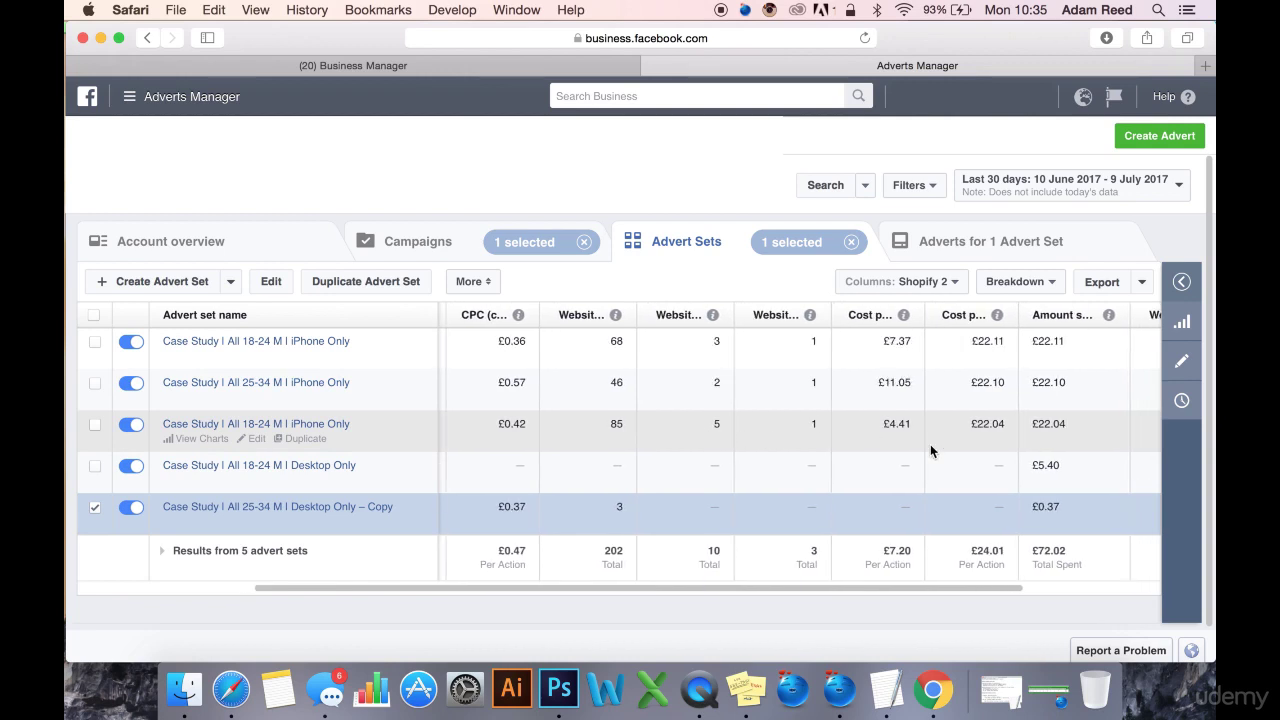
pyautogui.hscroll(6, 930, 450)
pyautogui.hscroll(1, 930, 451)
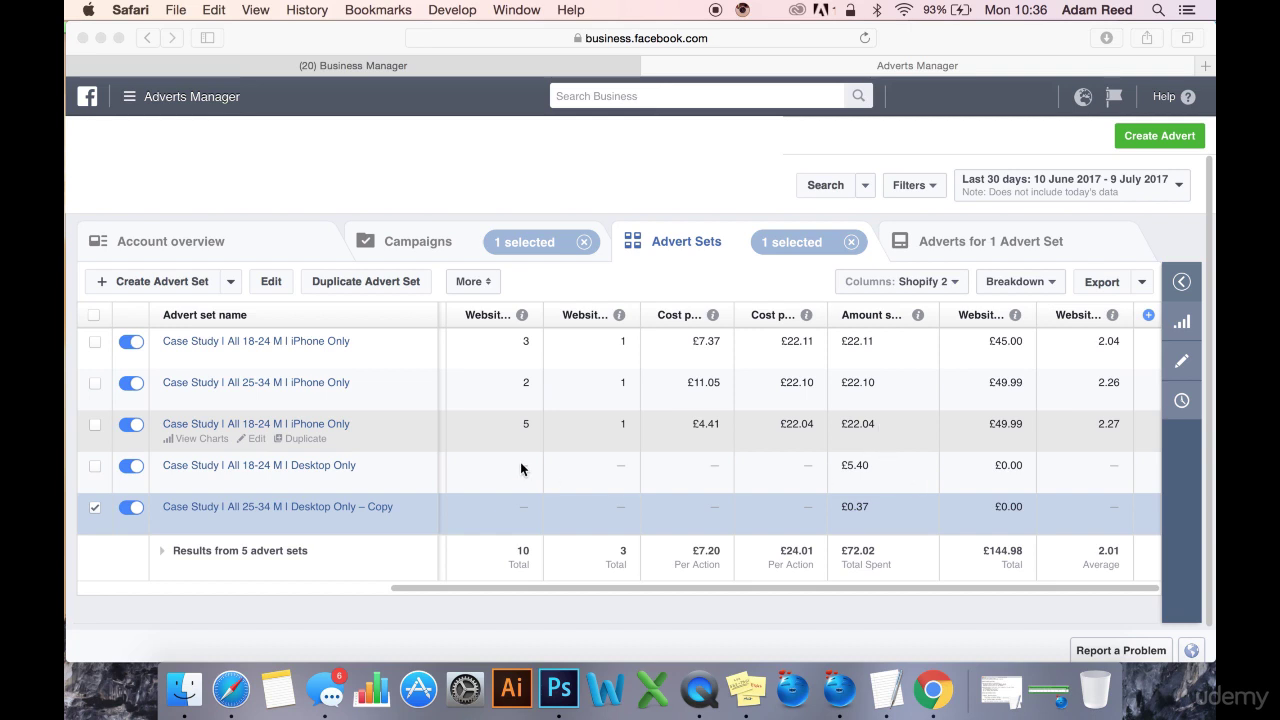
pyautogui.click(694, 467)
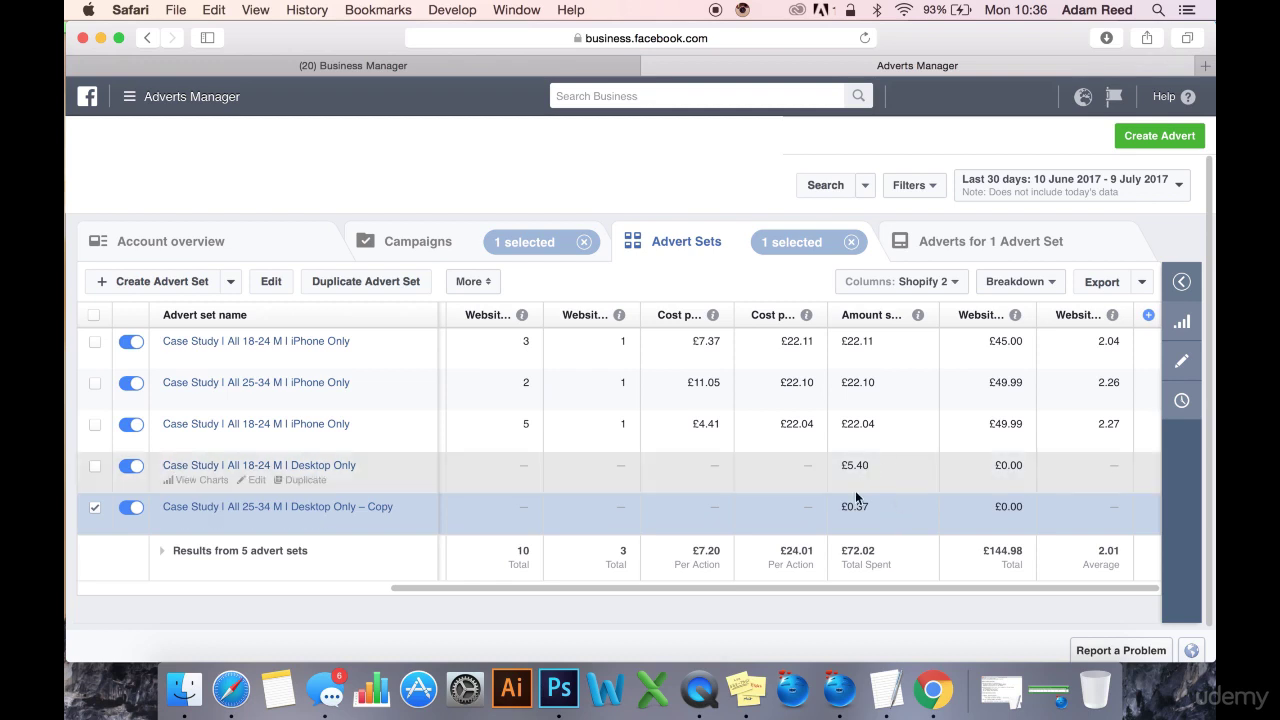
# Turn off both Desktop Only advert sets, All 18-24 M and All 25-34 M – Copy, and leave no advert set selected.
pyautogui.hscroll(-10, 722, 465)
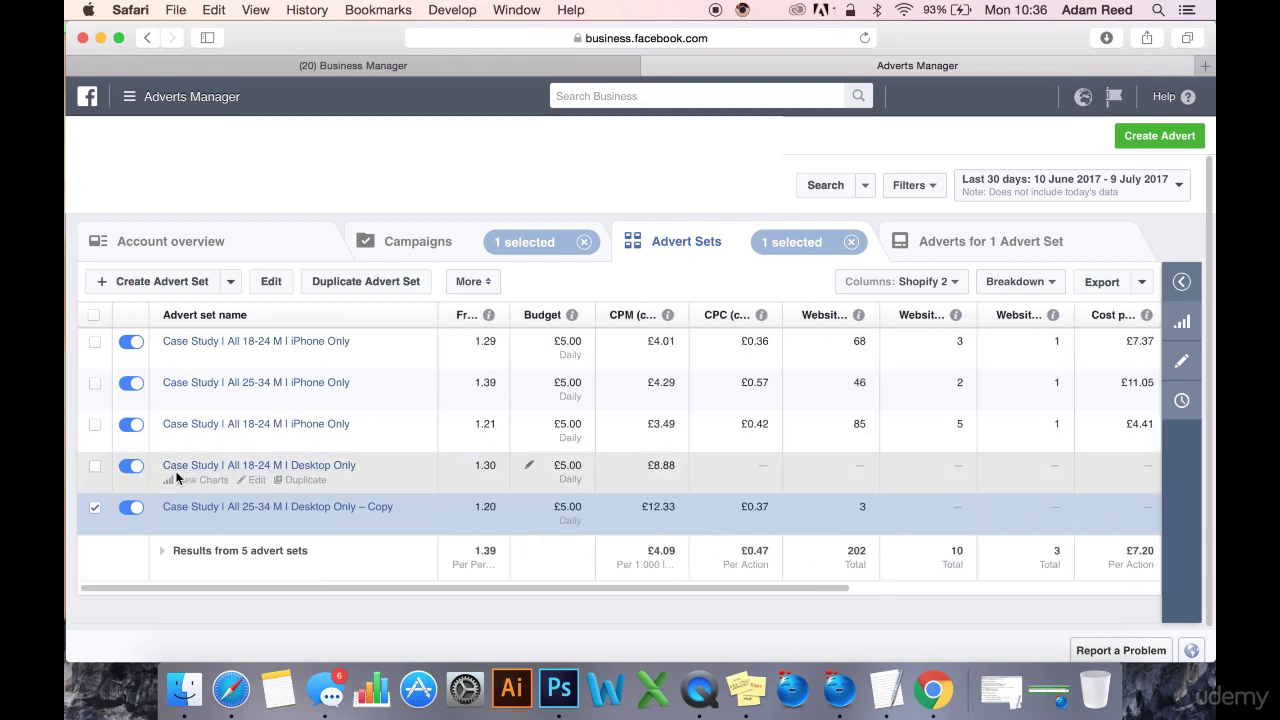
pyautogui.click(131, 467)
pyautogui.click(95, 508)
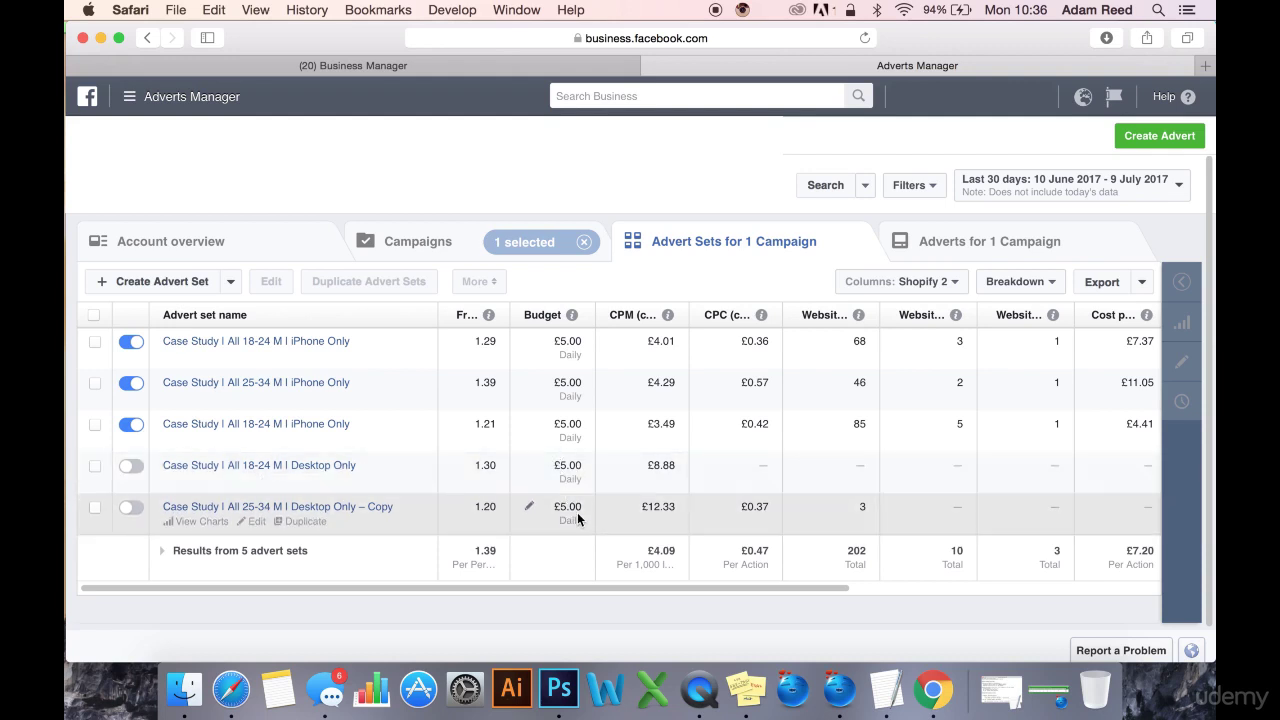
# Compare the CPC, website actions, cost per action, amount spent and conversion value of the three iPhone Only advert sets.
pyautogui.hscroll(3, 979, 501)
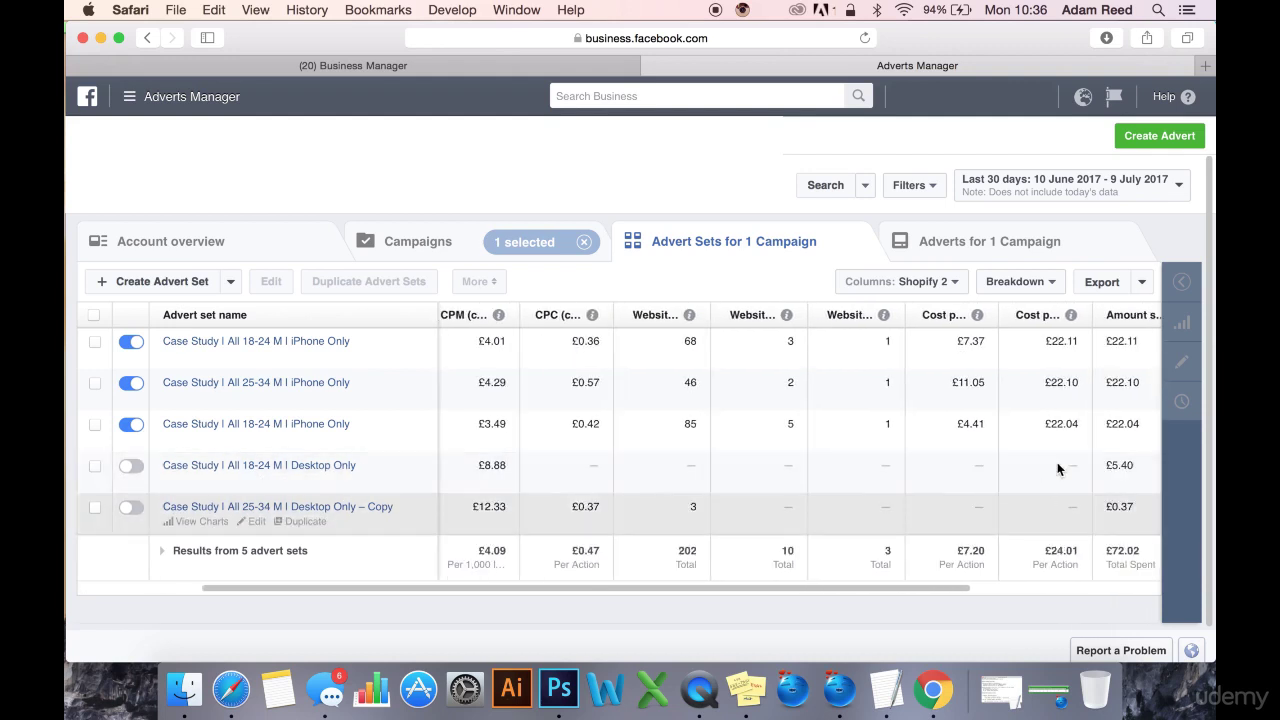
pyautogui.hscroll(-3, 809, 466)
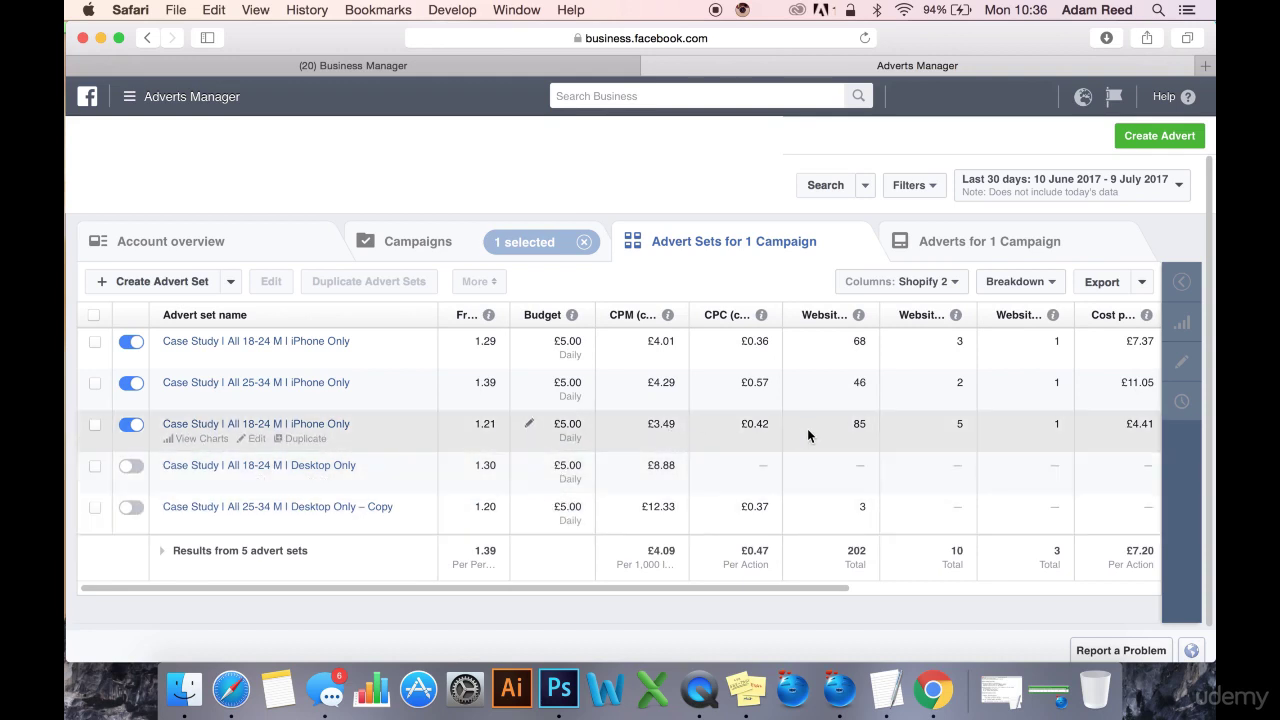
pyautogui.hscroll(1, 808, 434)
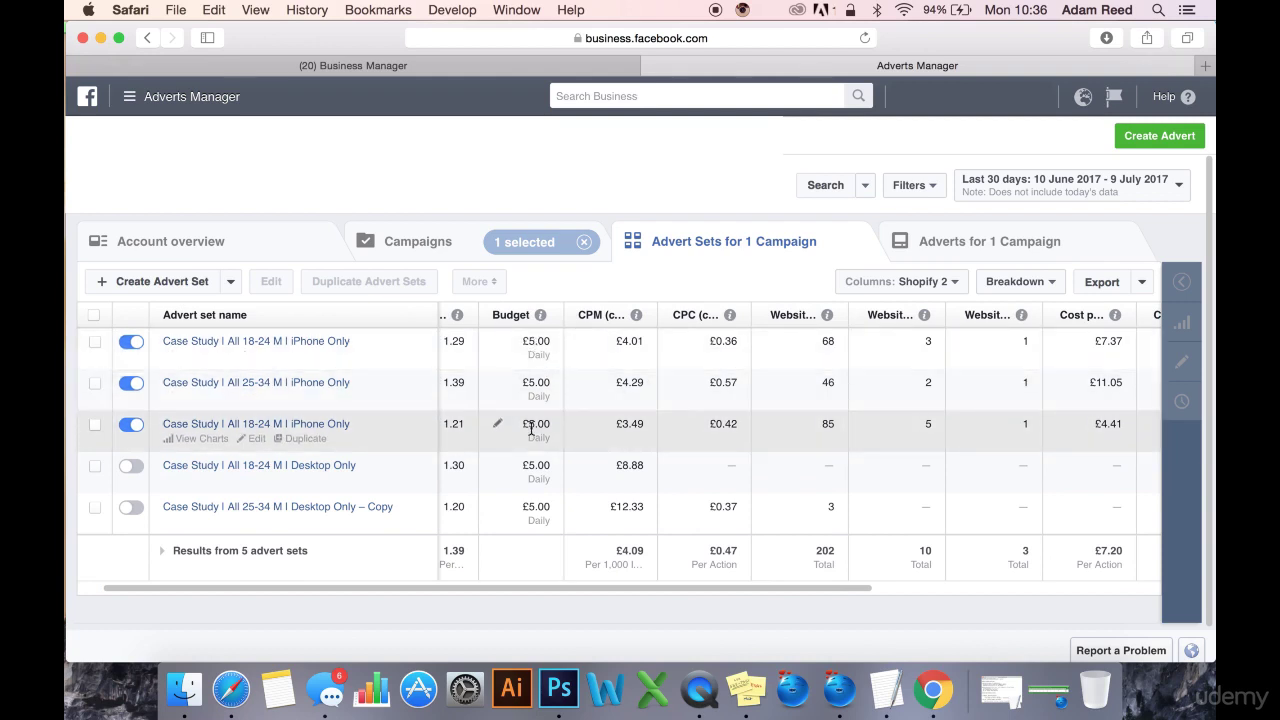
pyautogui.hscroll(3, 782, 434)
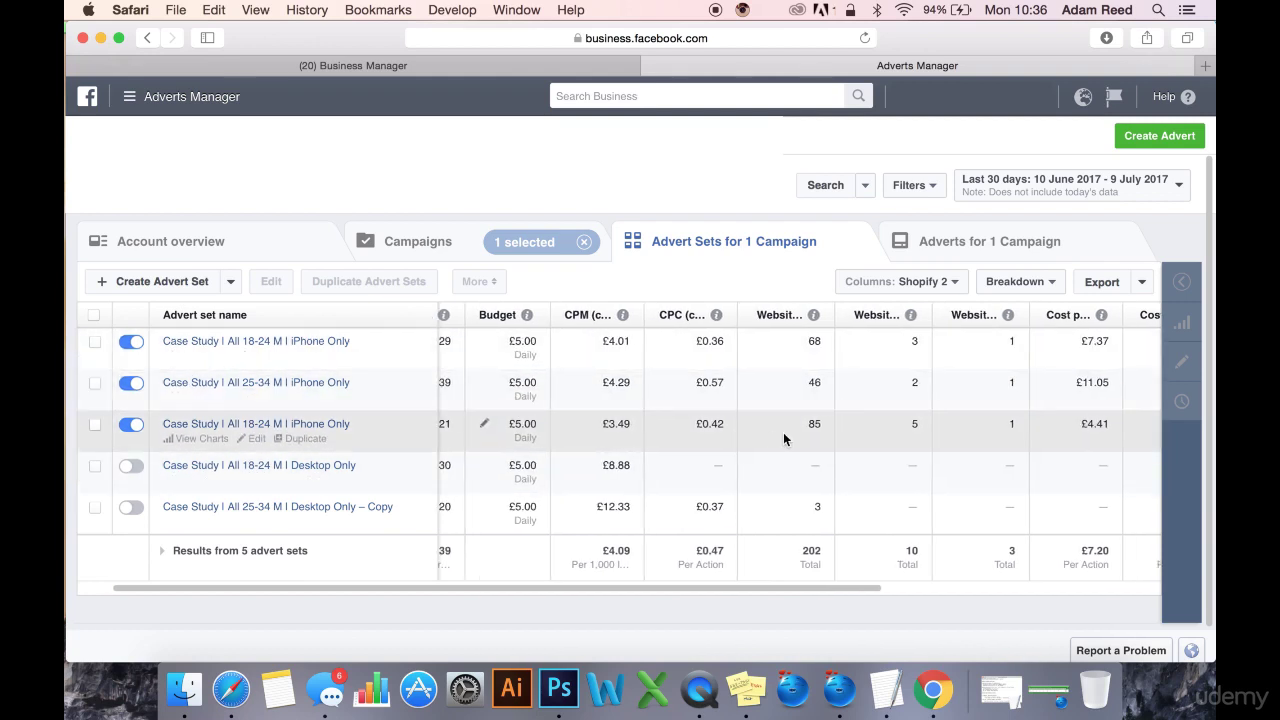
pyautogui.hscroll(3, 783, 438)
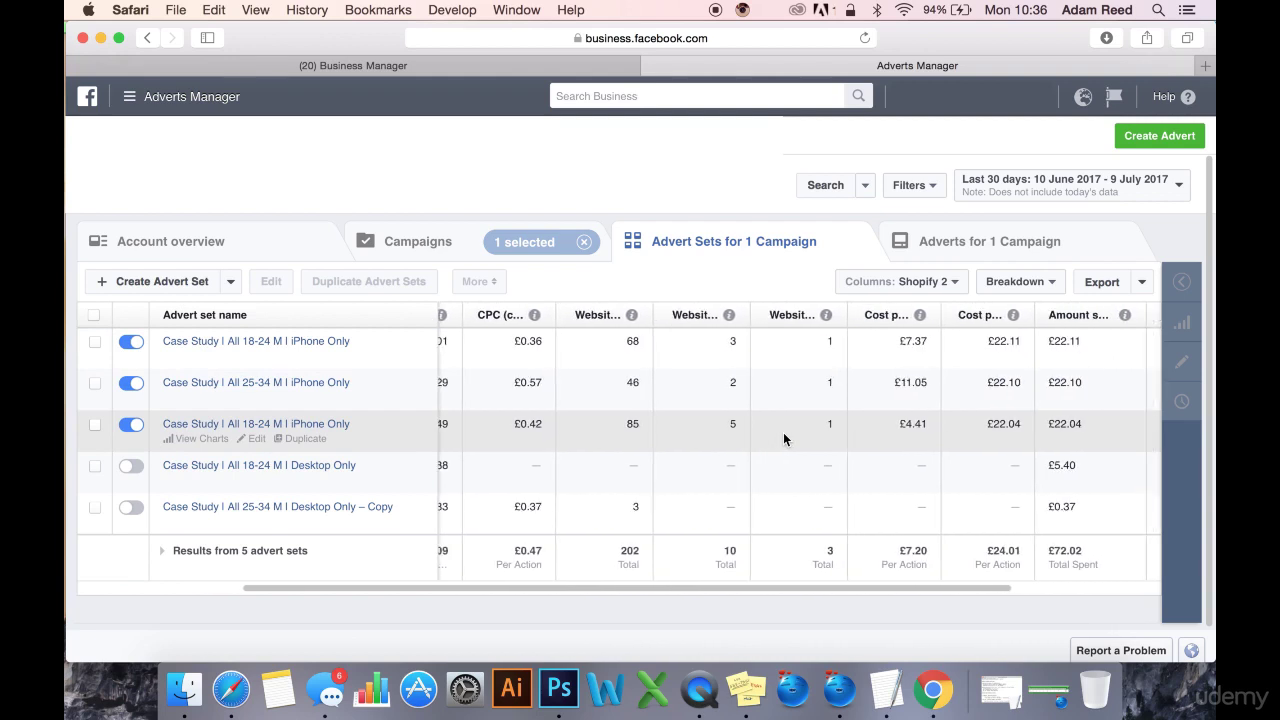
pyautogui.hscroll(2, 783, 438)
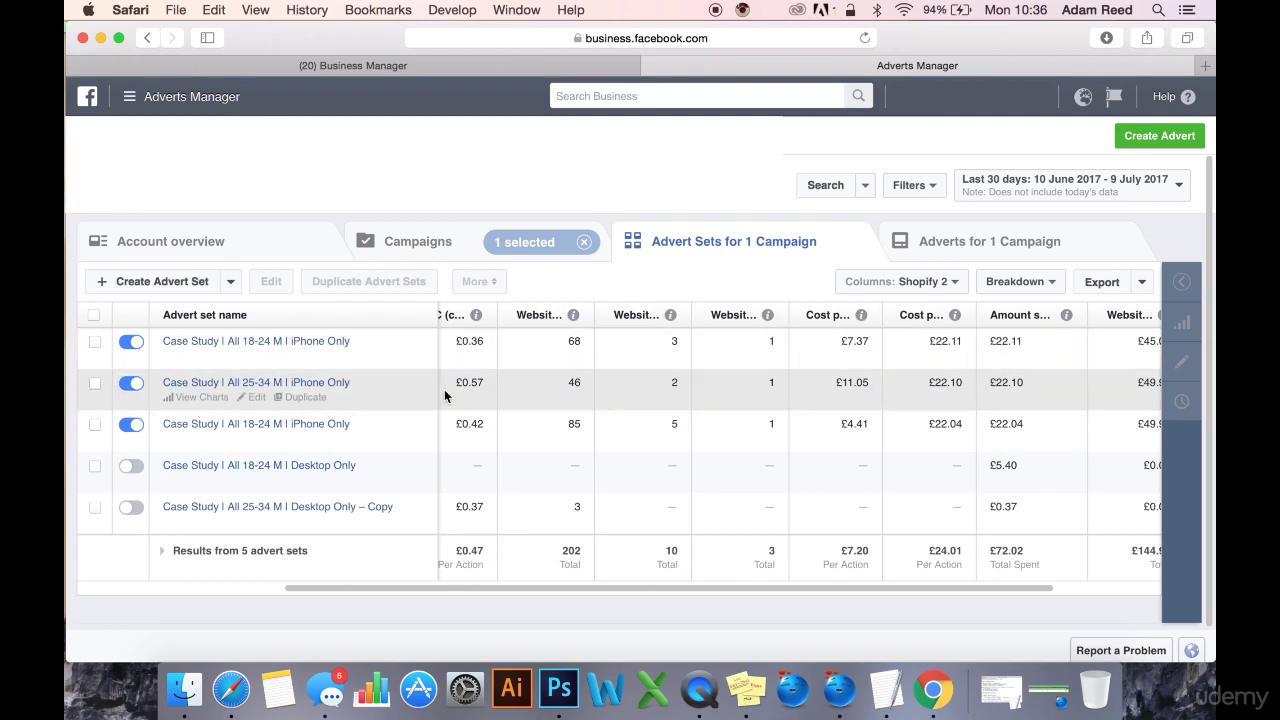
pyautogui.hscroll(-2, 455, 392)
pyautogui.hscroll(-2, 461, 396)
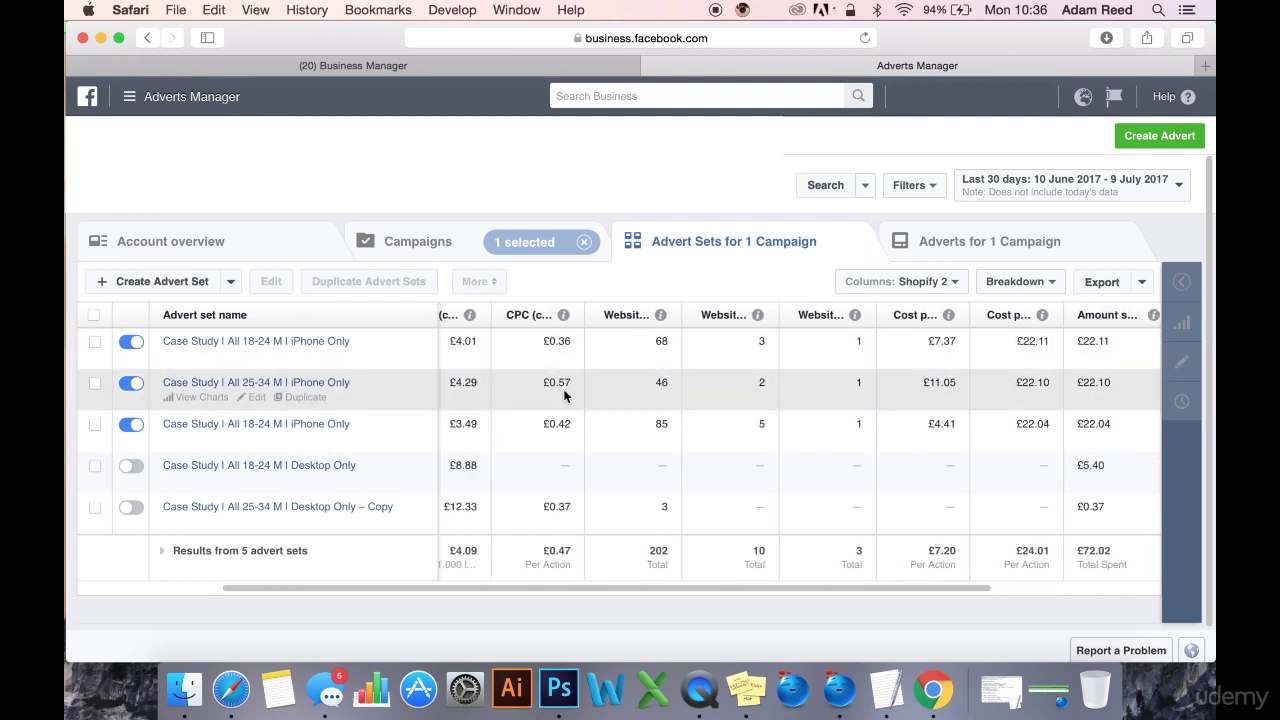
pyautogui.hscroll(4, 584, 390)
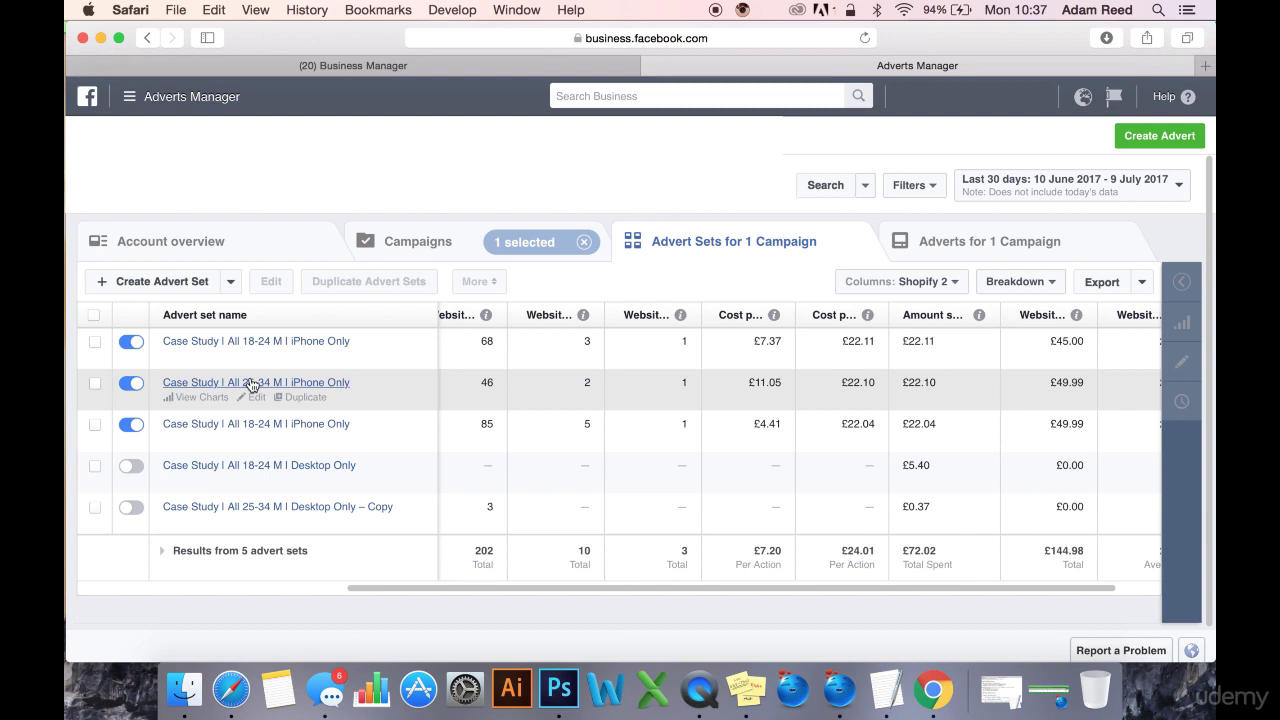
pyautogui.hscroll(2, 611, 396)
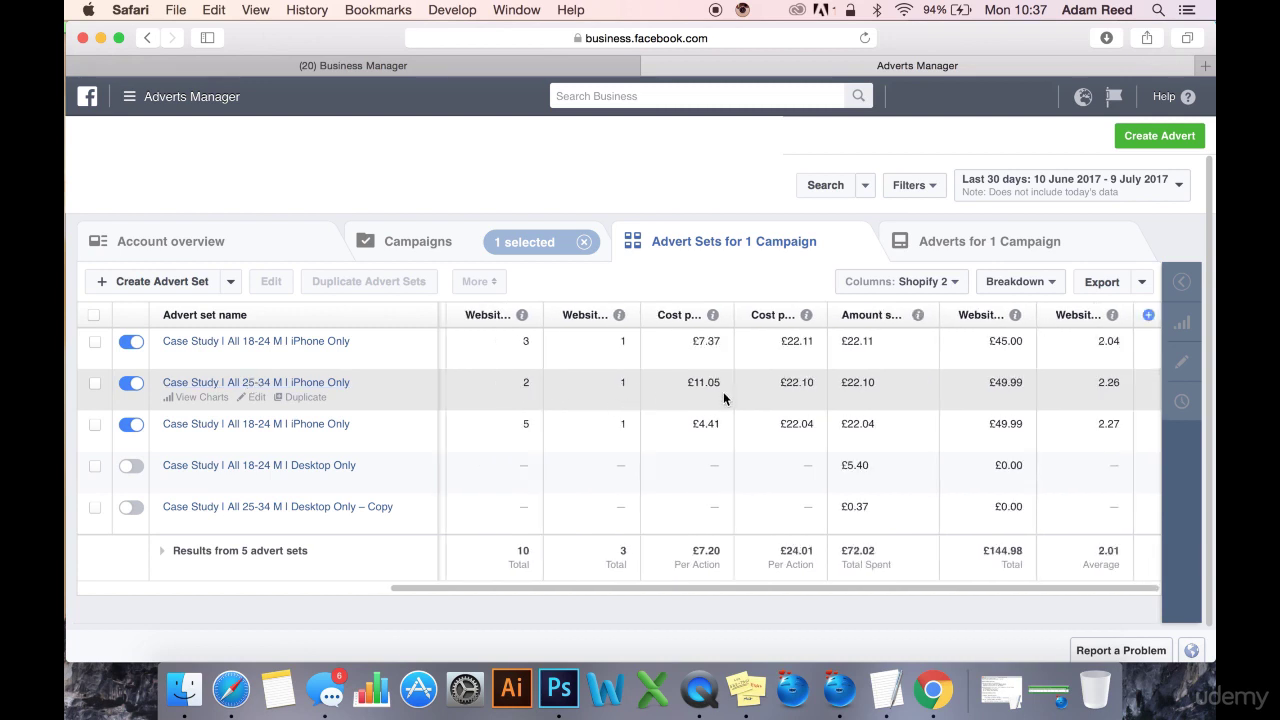
pyautogui.click(95, 342)
pyautogui.click(95, 342)
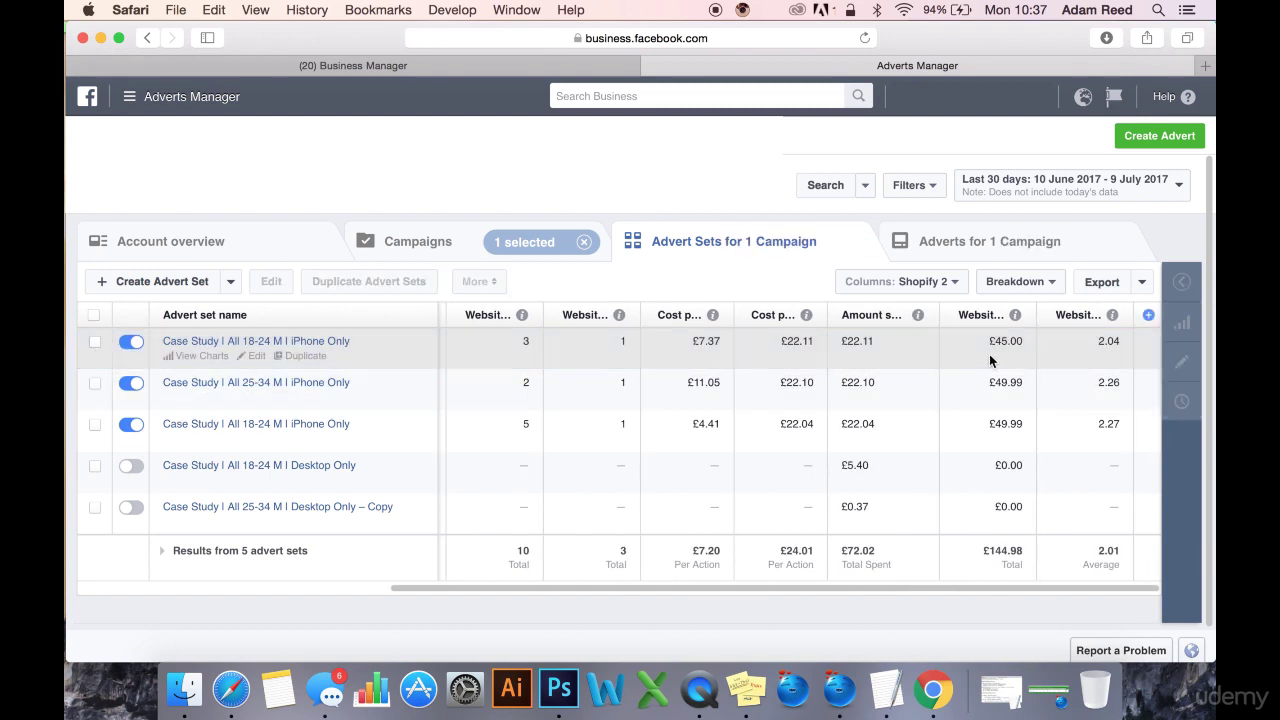
pyautogui.click(1015, 282)
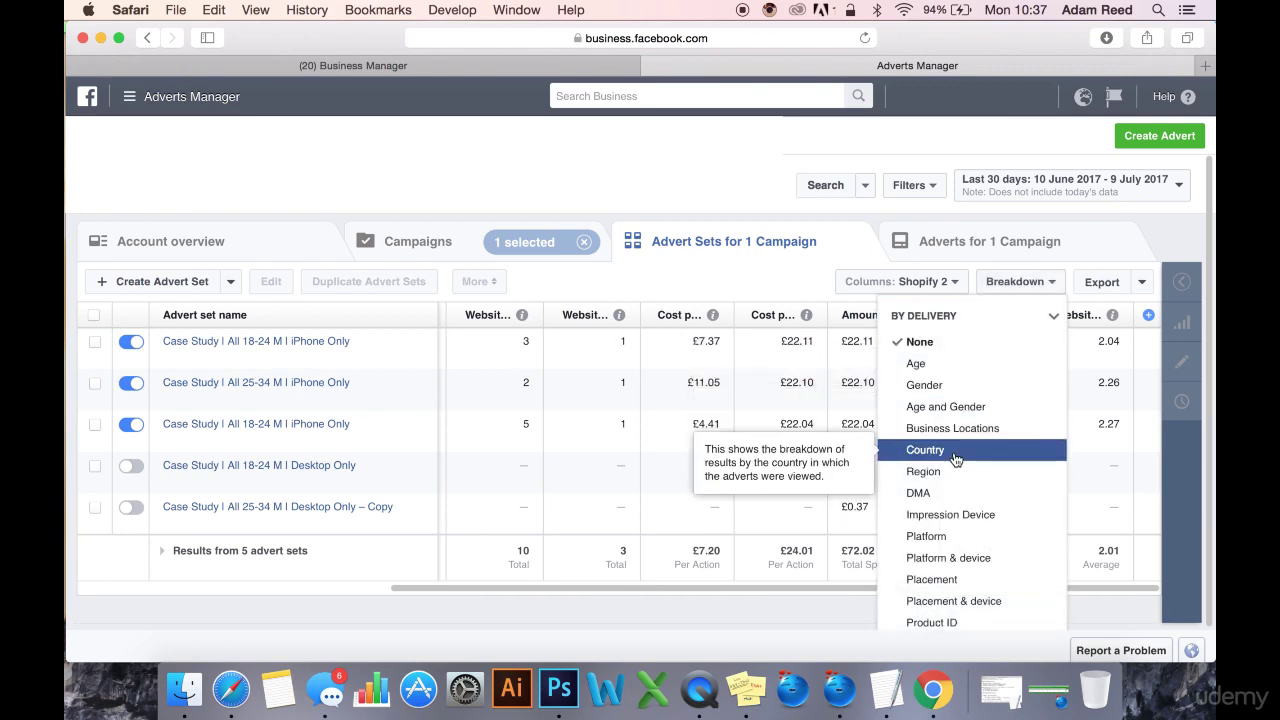
pyautogui.scroll(-1, 954, 469)
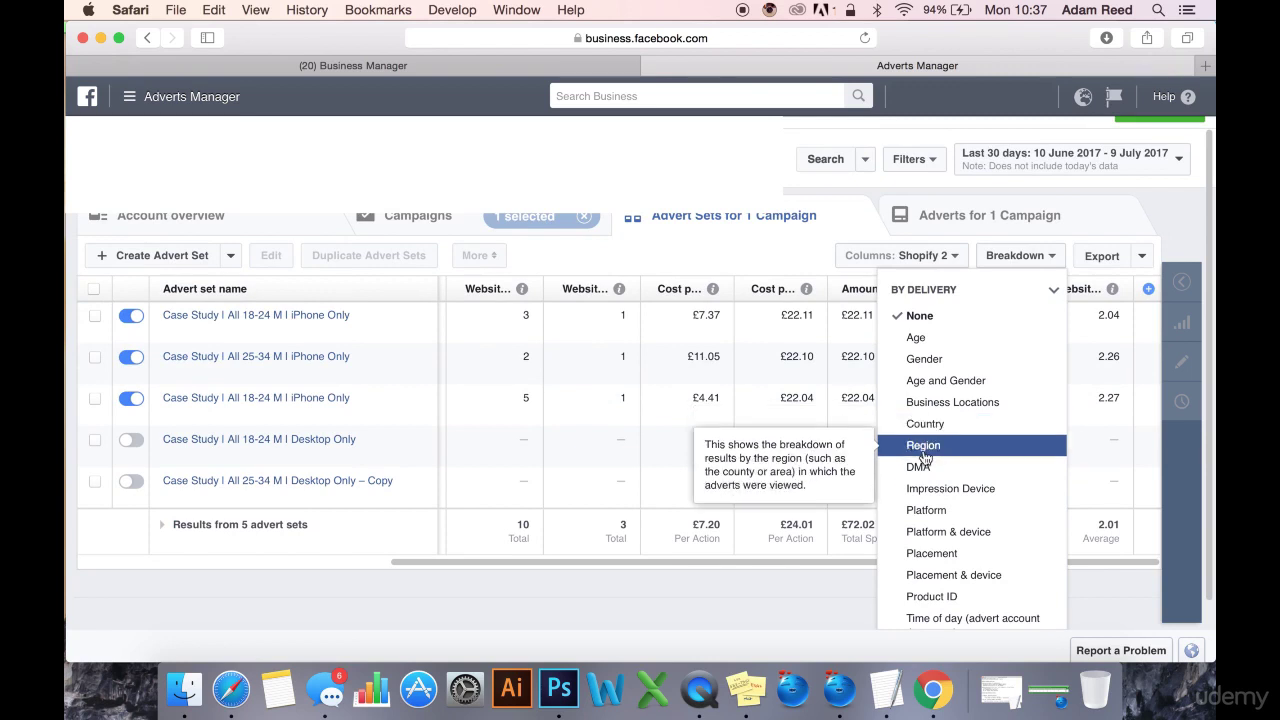
pyautogui.scroll(-1, 955, 515)
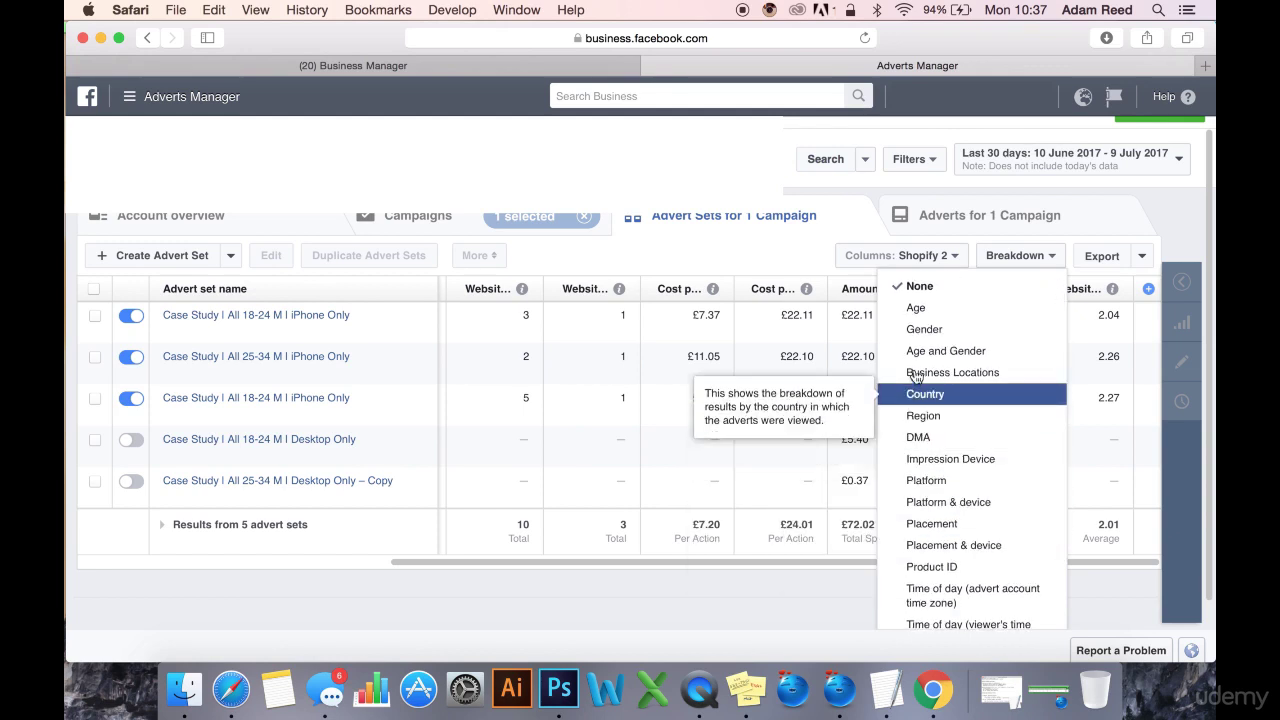
pyautogui.scroll(1, 925, 335)
pyautogui.click(697, 392)
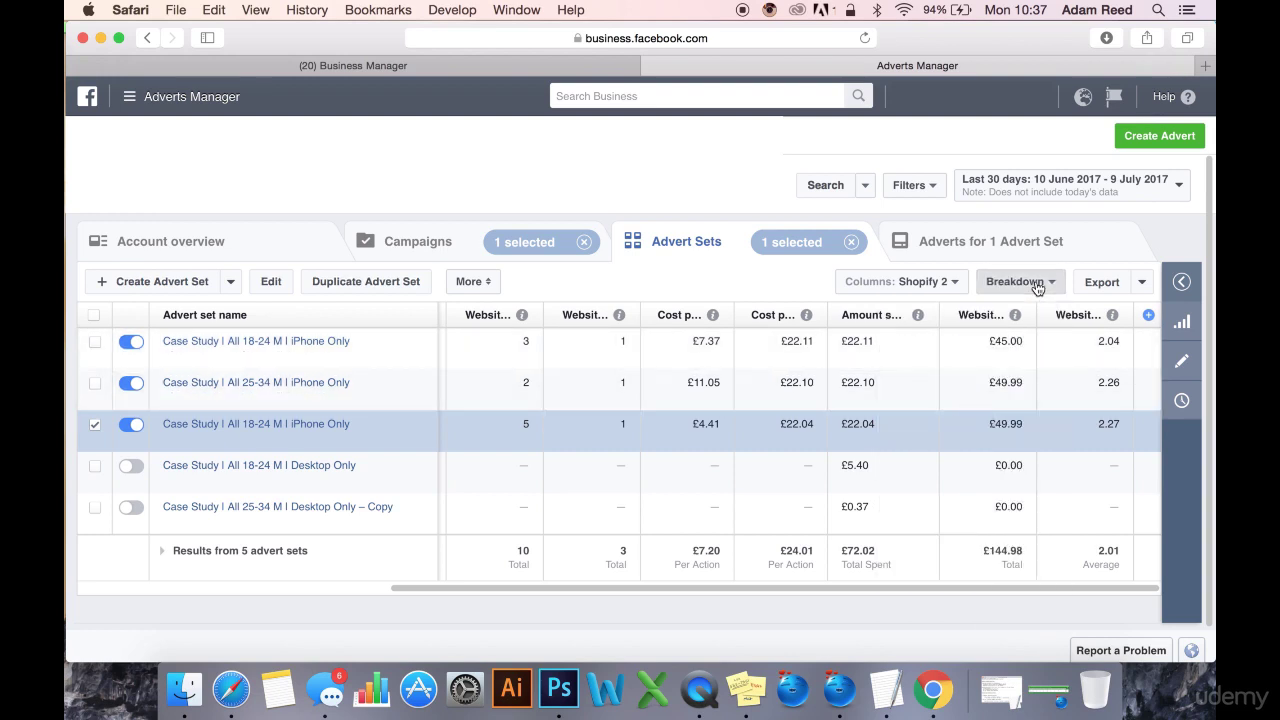
# Break down the advert set results by country.
pyautogui.click(1037, 285)
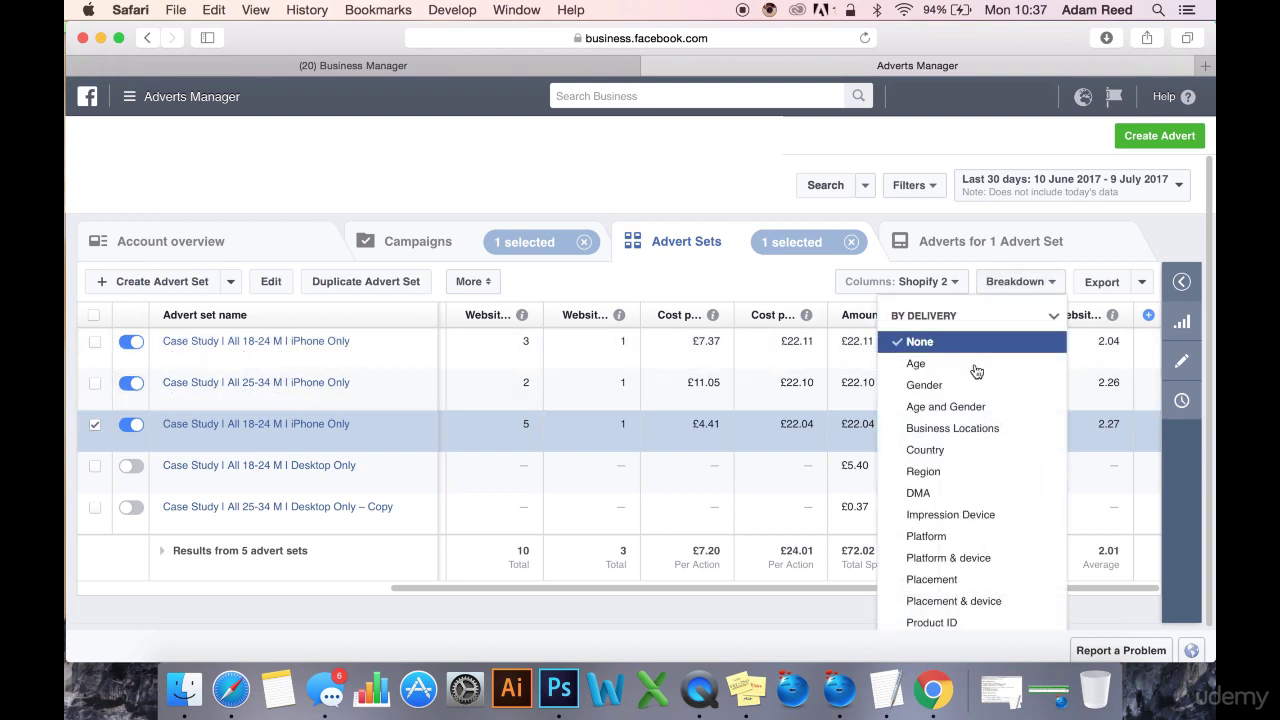
pyautogui.click(948, 451)
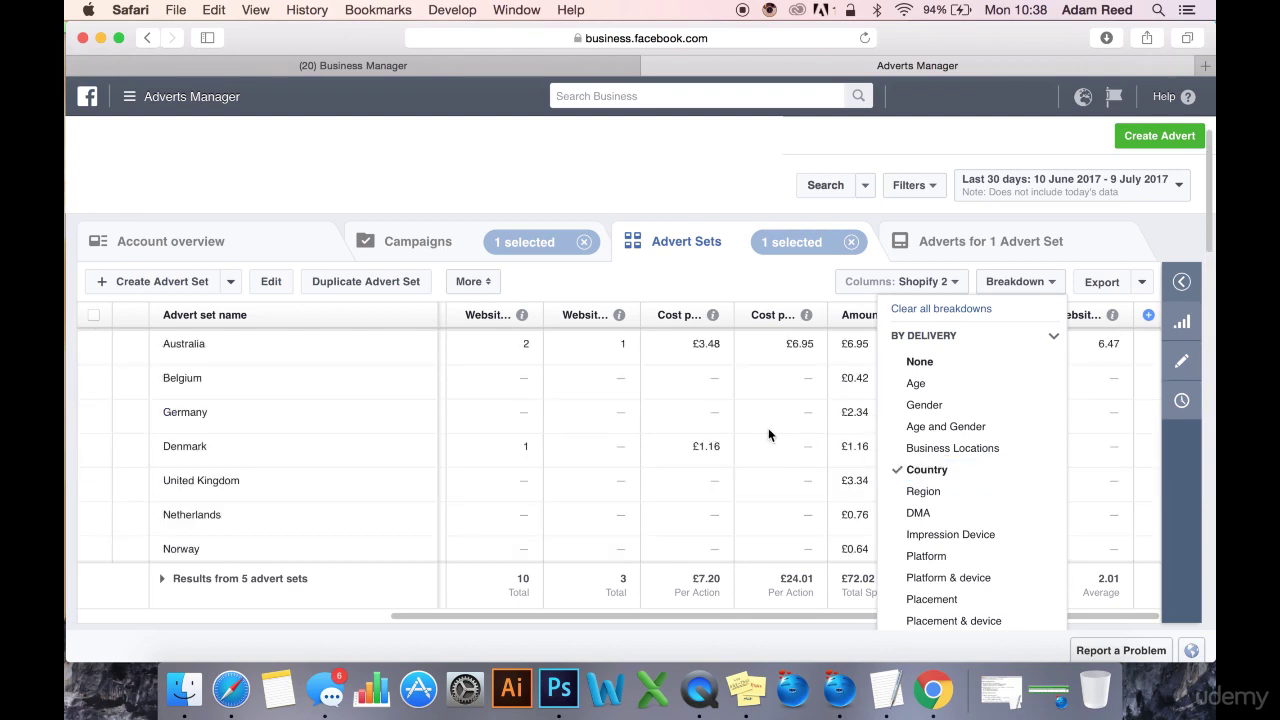
pyautogui.click(769, 434)
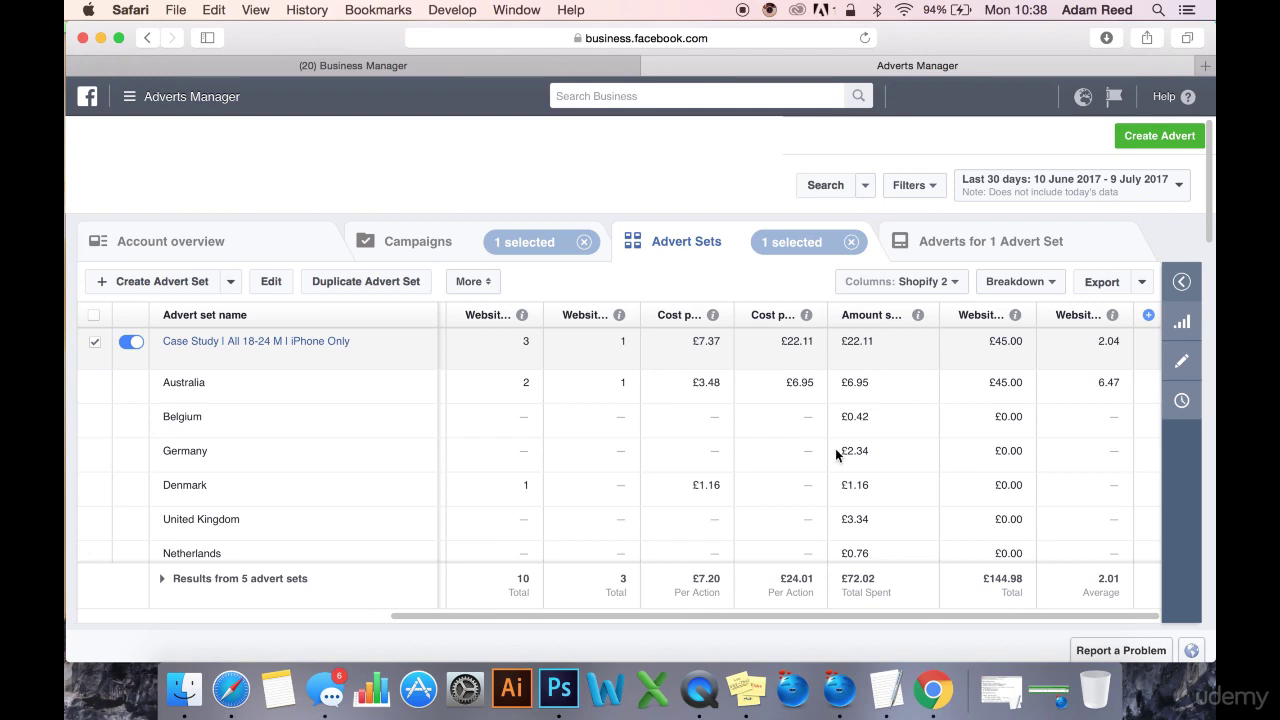
# Review the amount spent, cost per action and conversion value by country for the first All 18-24 M iPhone Only advert set.
pyautogui.scroll(-5, 837, 454)
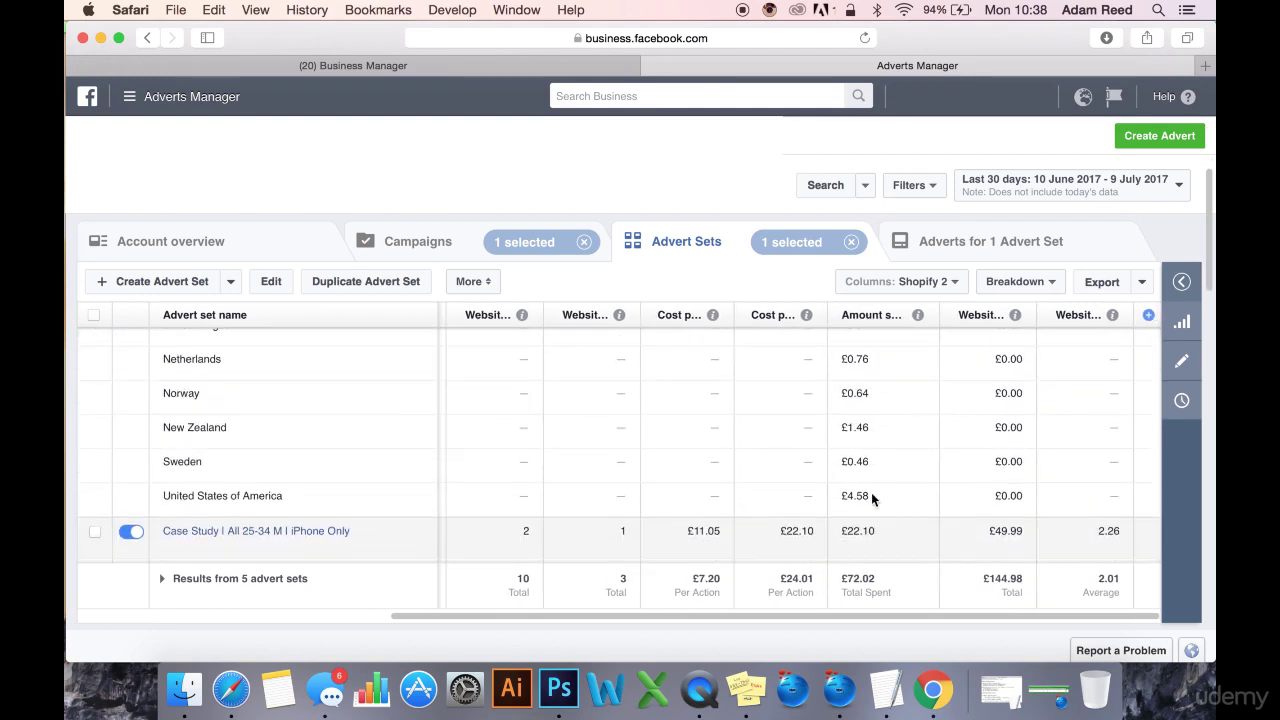
pyautogui.scroll(-5, 874, 492)
pyautogui.scroll(3, 886, 482)
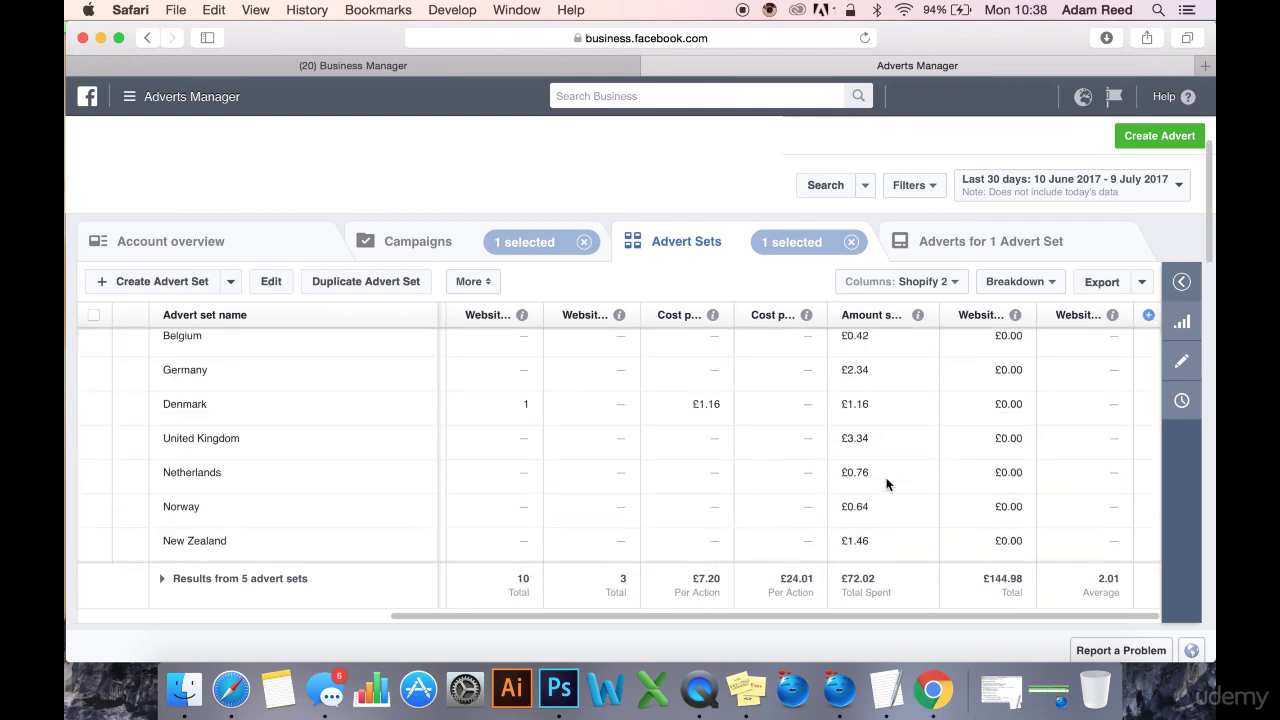
pyautogui.scroll(-3, 888, 470)
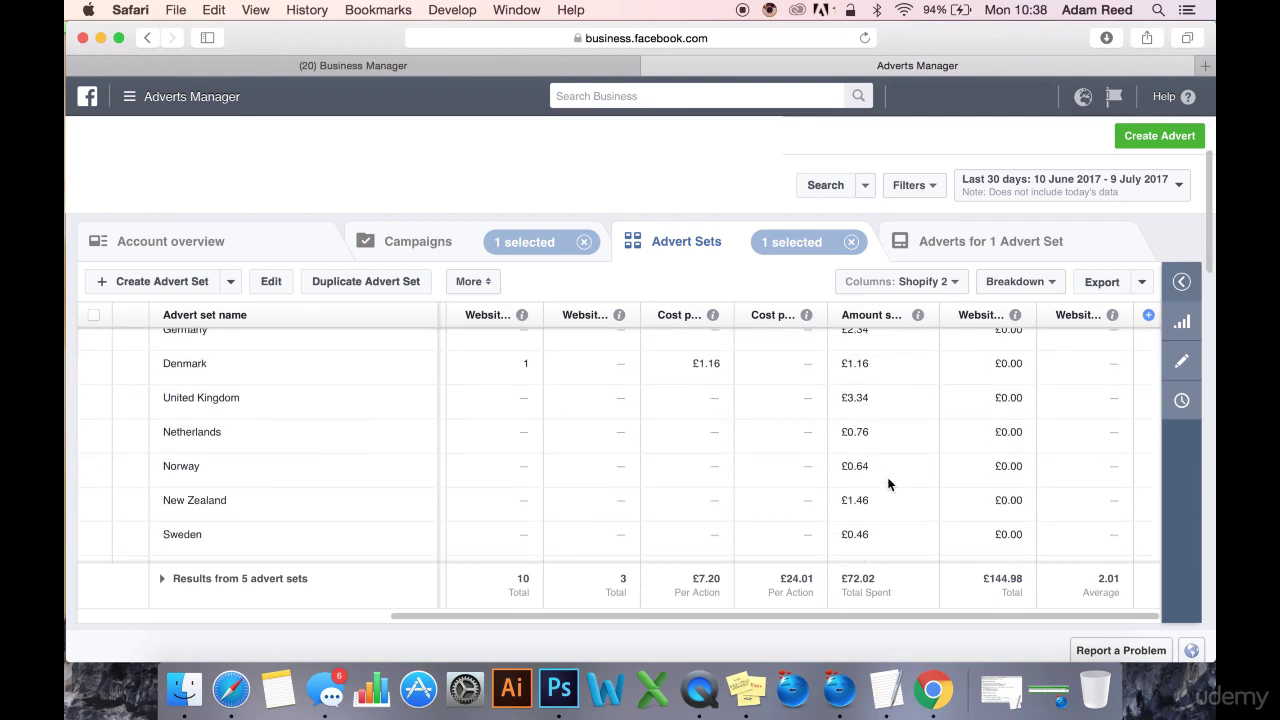
pyautogui.scroll(3, 888, 482)
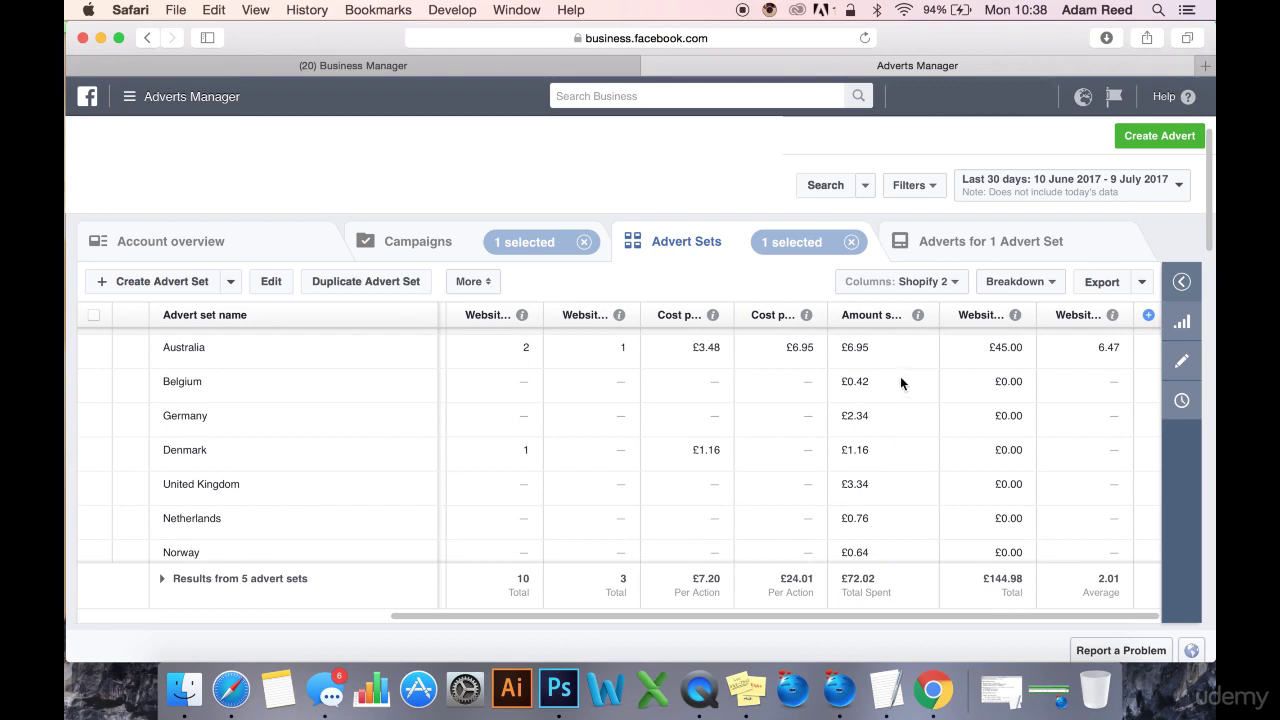
pyautogui.scroll(-1, 898, 446)
pyautogui.scroll(-3, 898, 449)
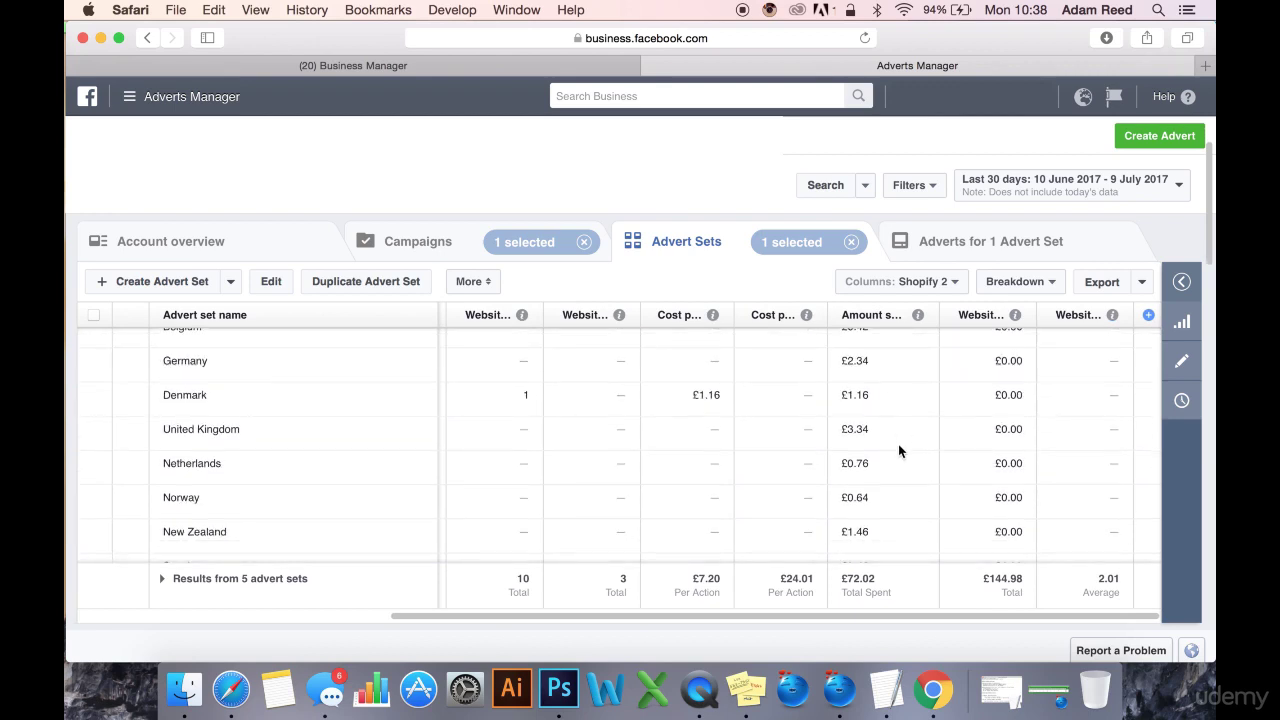
pyautogui.scroll(-1, 898, 449)
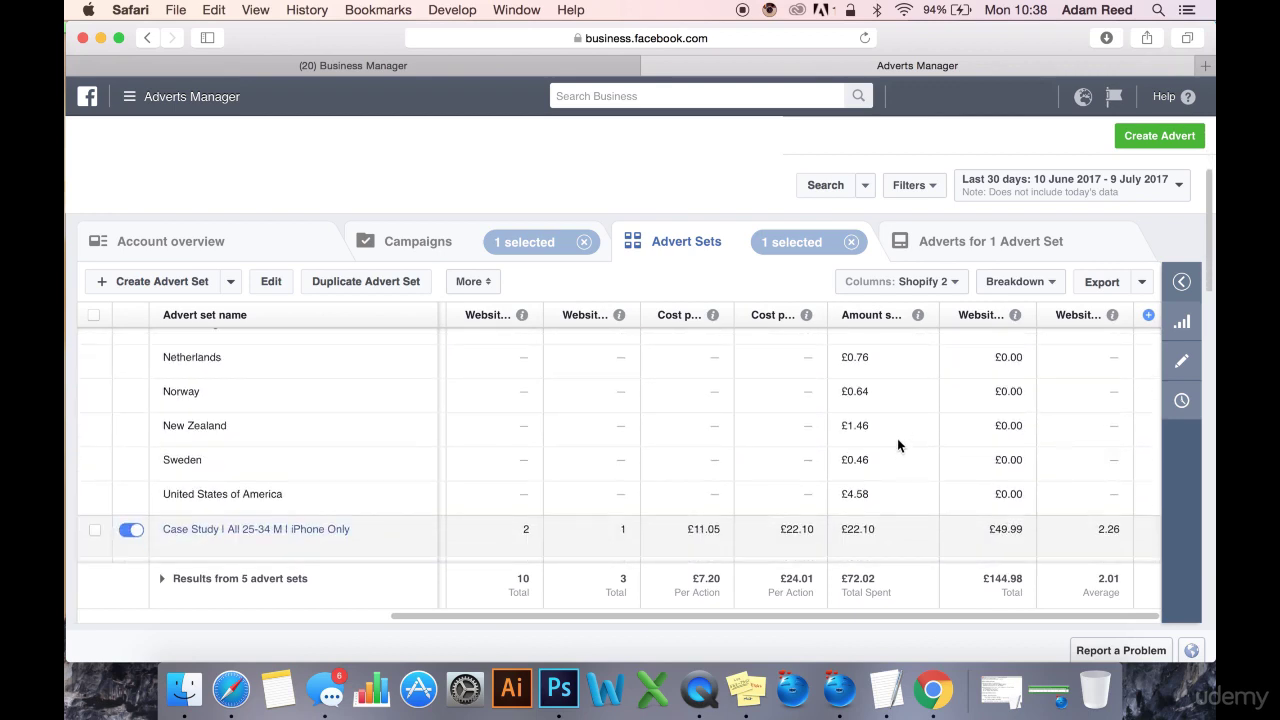
# Review the amount spent and conversion results by country for the All 25-34 M iPhone Only advert set.
pyautogui.scroll(-3, 889, 427)
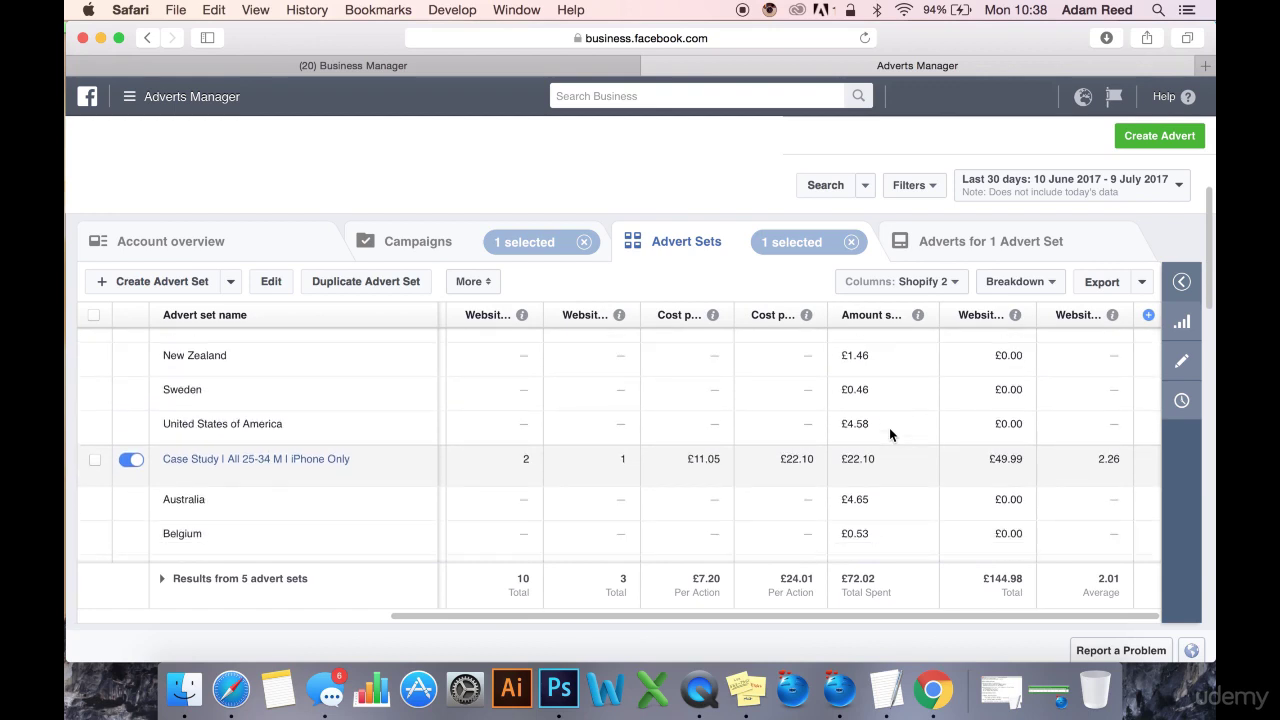
pyautogui.scroll(-1, 892, 441)
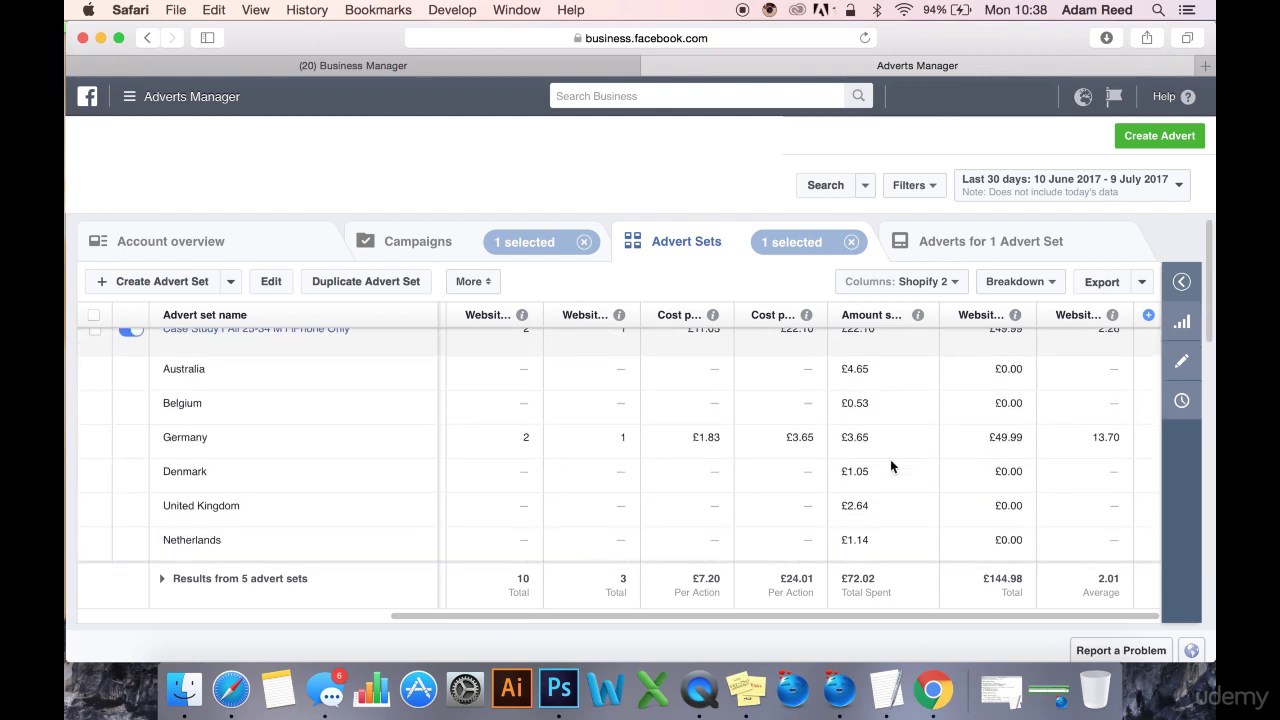
pyautogui.scroll(-3, 886, 488)
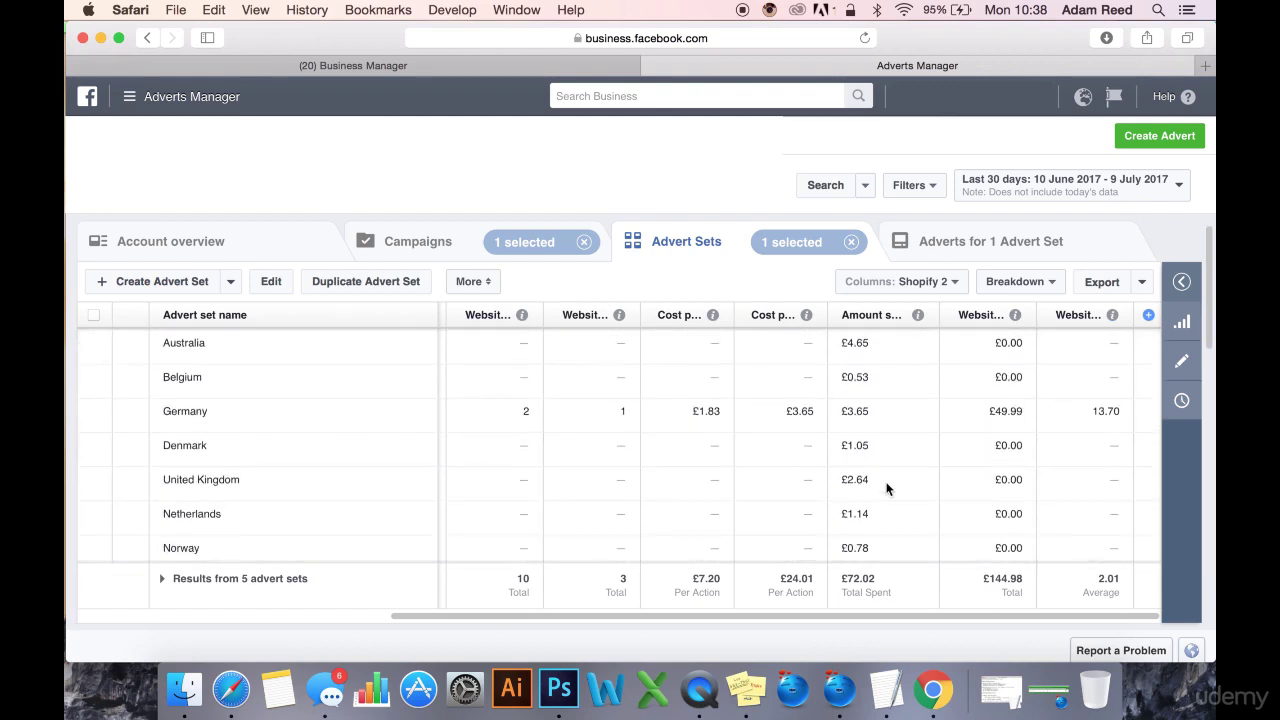
pyautogui.scroll(-4, 886, 488)
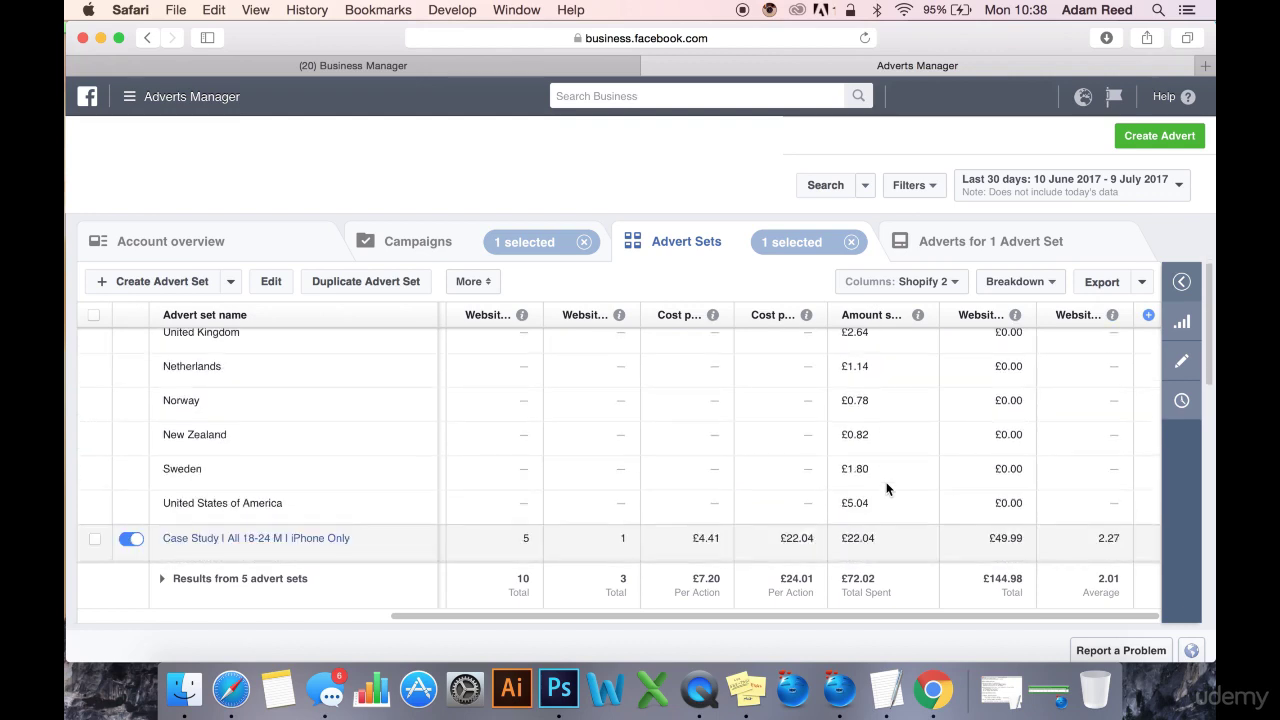
# Examine spend against website actions and conversion value by country for the second All 18-24 M iPhone Only advert set, including Australia, Germany and the United States.
pyautogui.scroll(-5, 886, 493)
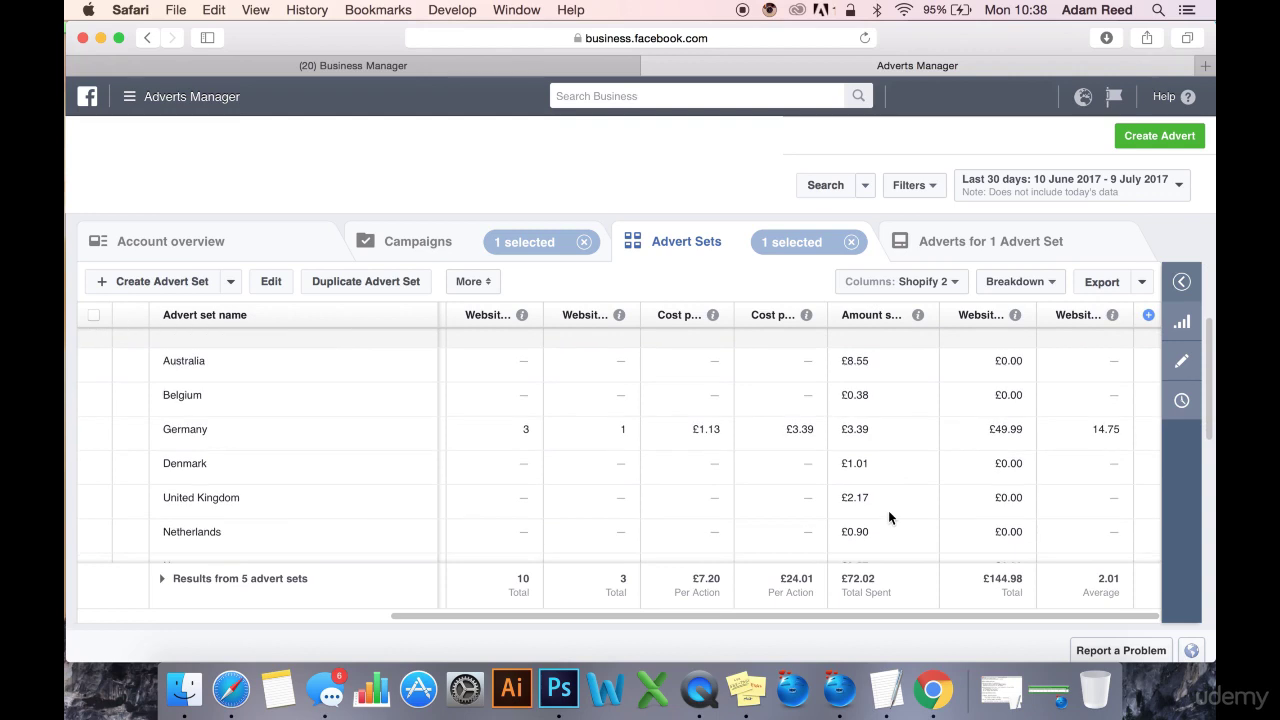
pyautogui.scroll(-1, 888, 510)
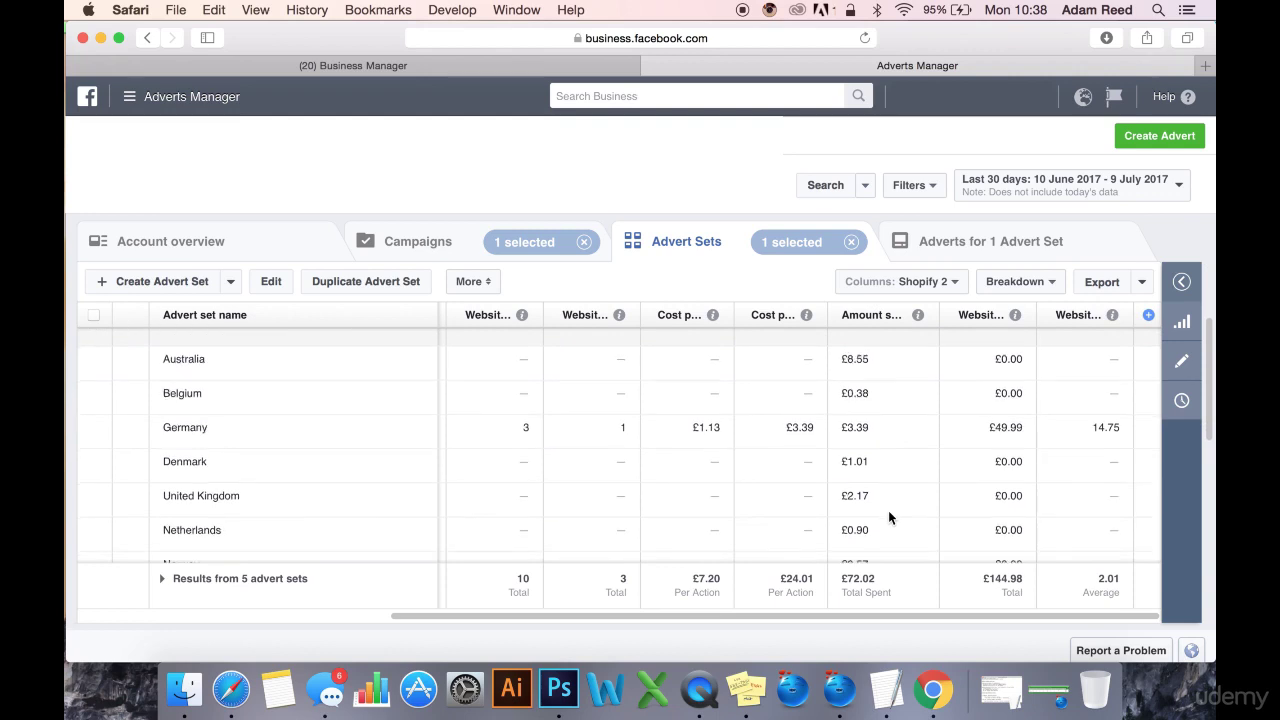
pyautogui.moveTo(868, 355); pyautogui.dragTo(843, 352)
pyautogui.click(866, 352)
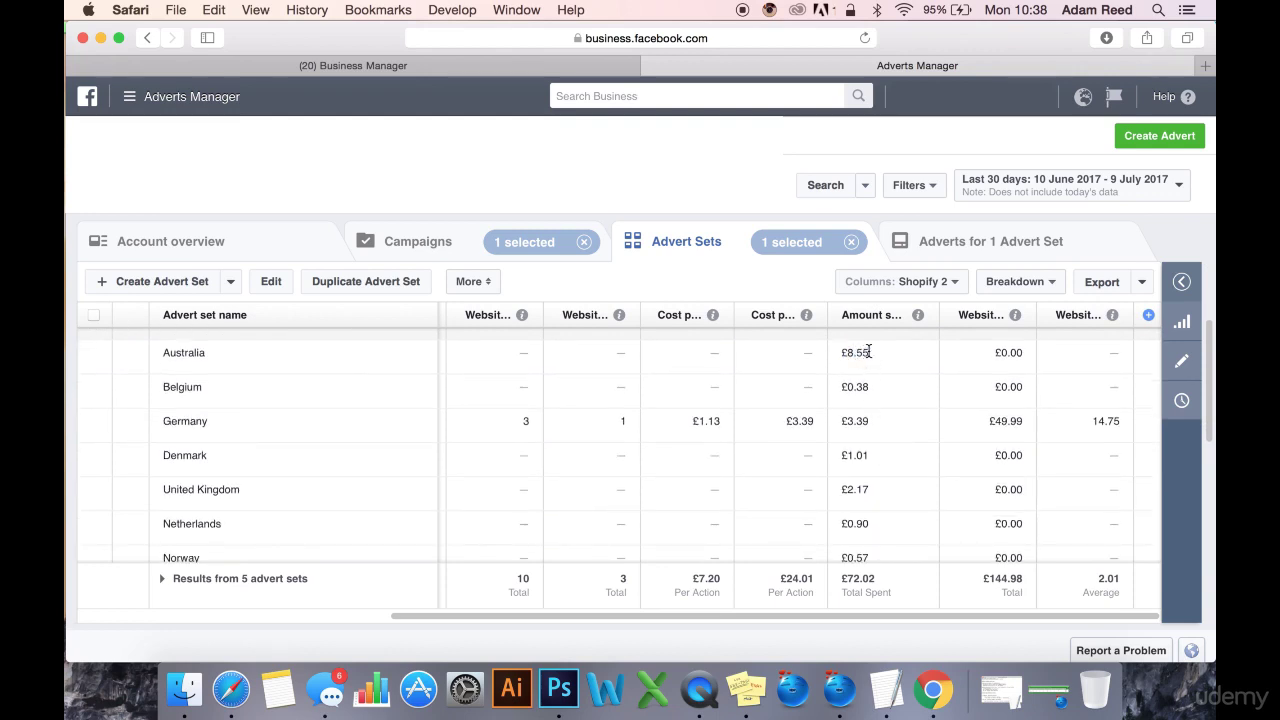
pyautogui.scroll(-5, 923, 465)
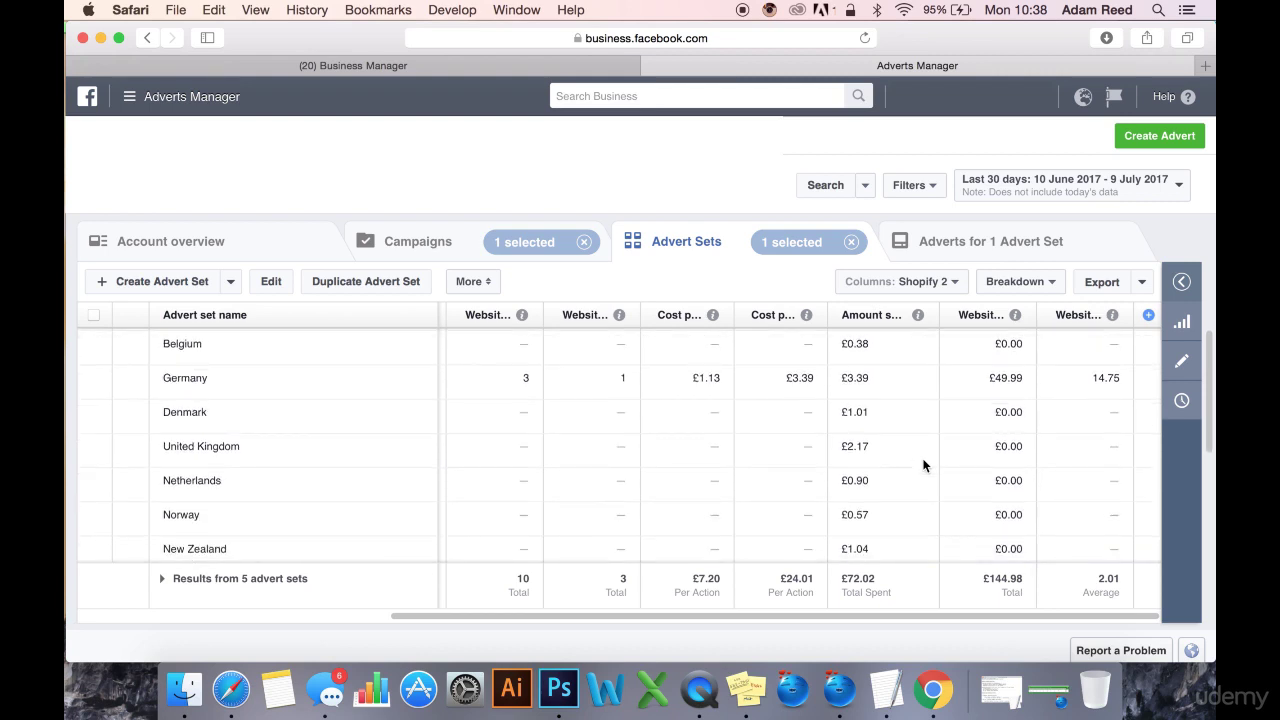
pyautogui.scroll(-2, 923, 465)
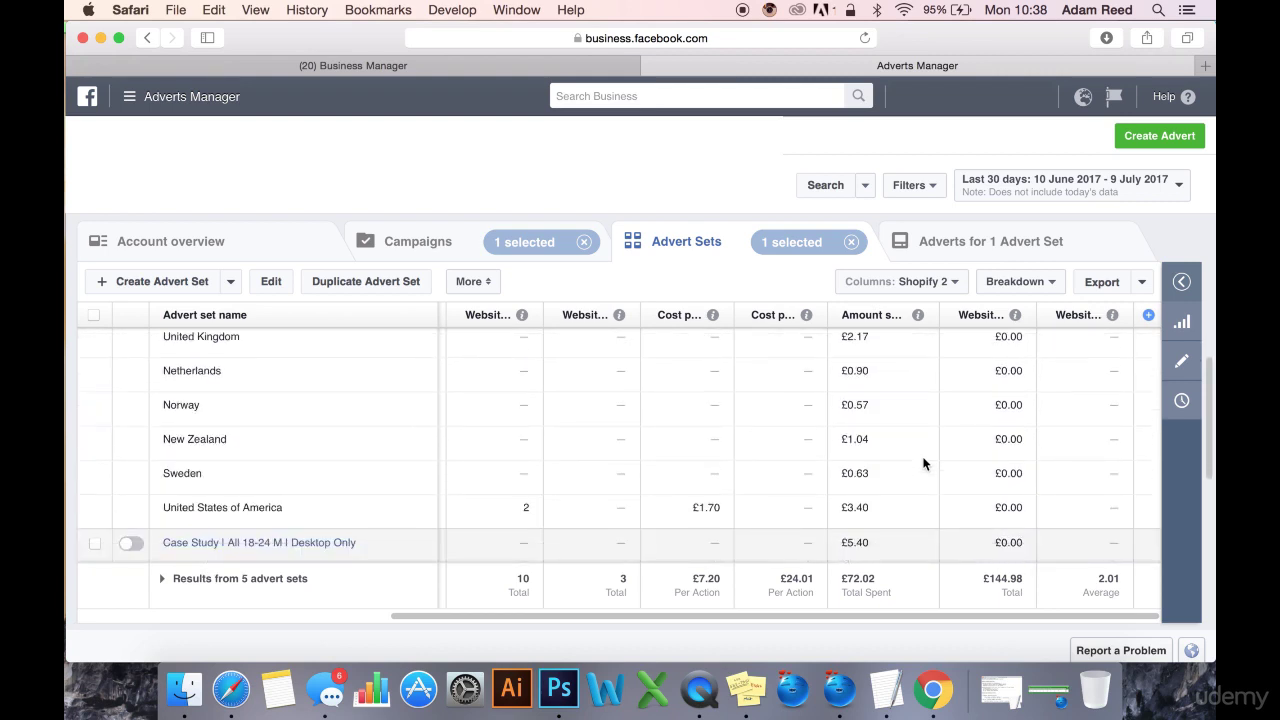
pyautogui.scroll(1, 920, 410)
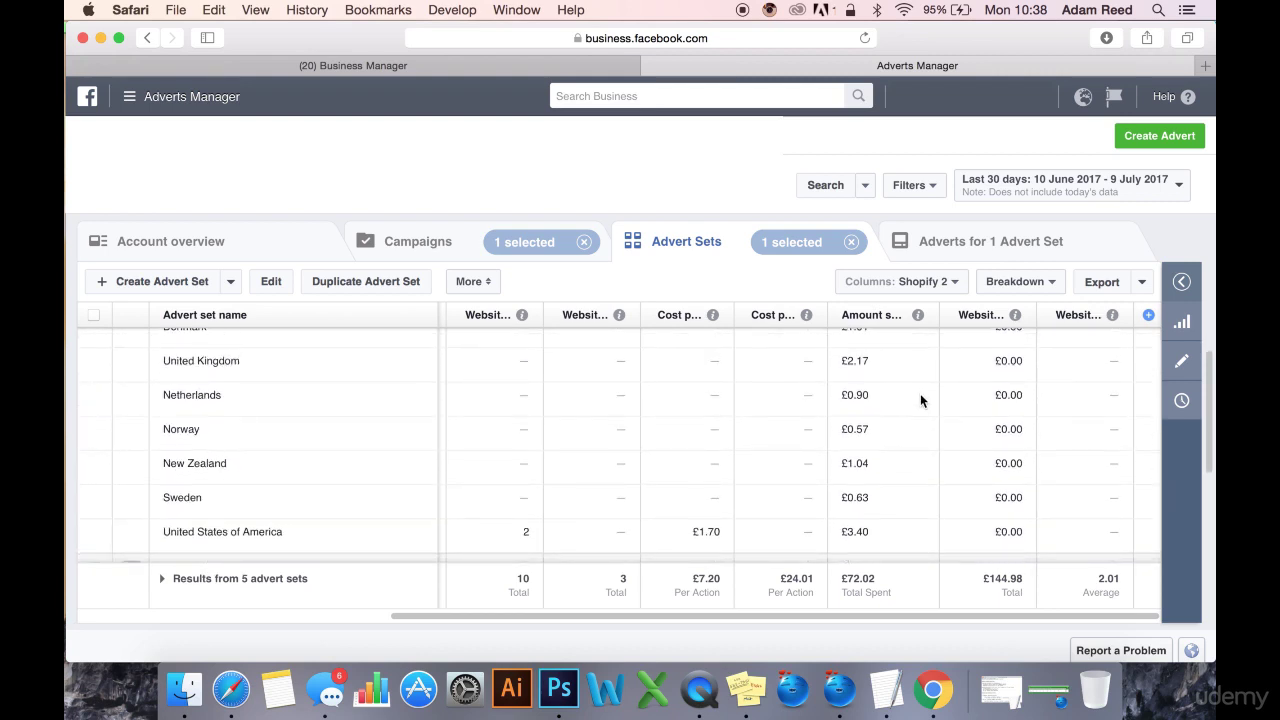
pyautogui.scroll(-2, 920, 400)
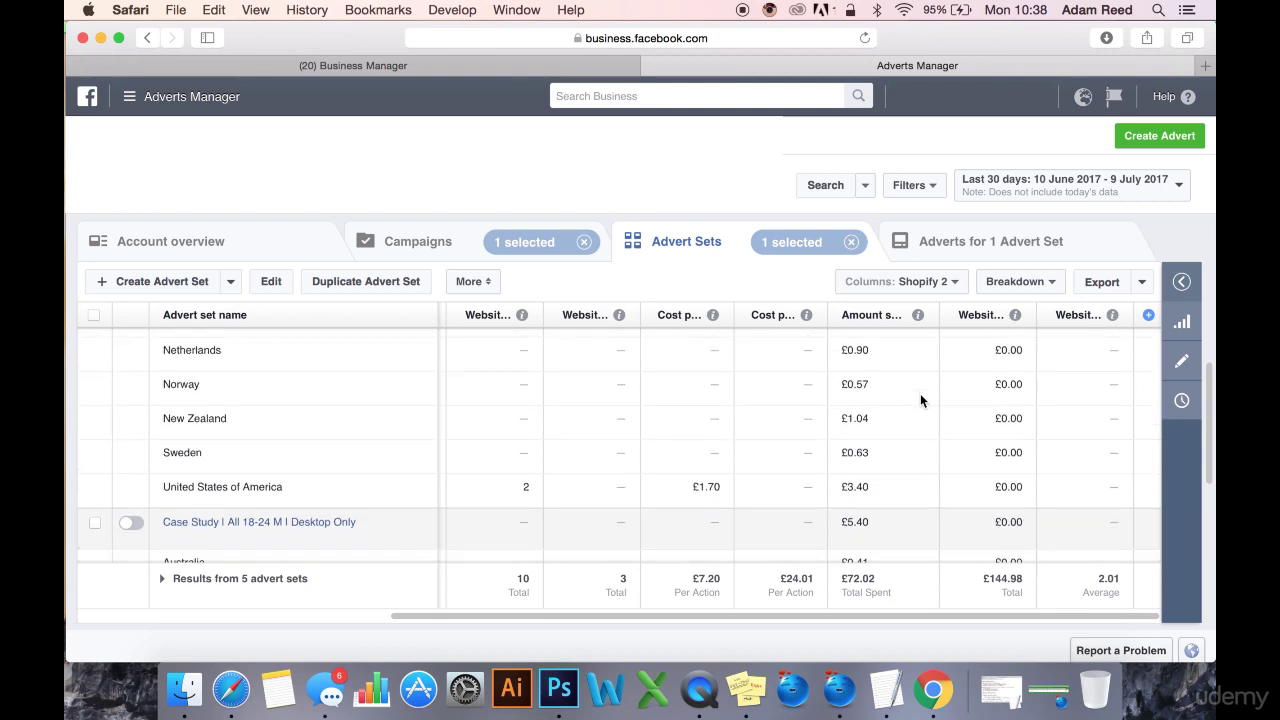
# Compare the CPC and website content views of each country in the second All 18-24 M iPhone Only advert set.
pyautogui.scroll(2, 920, 393)
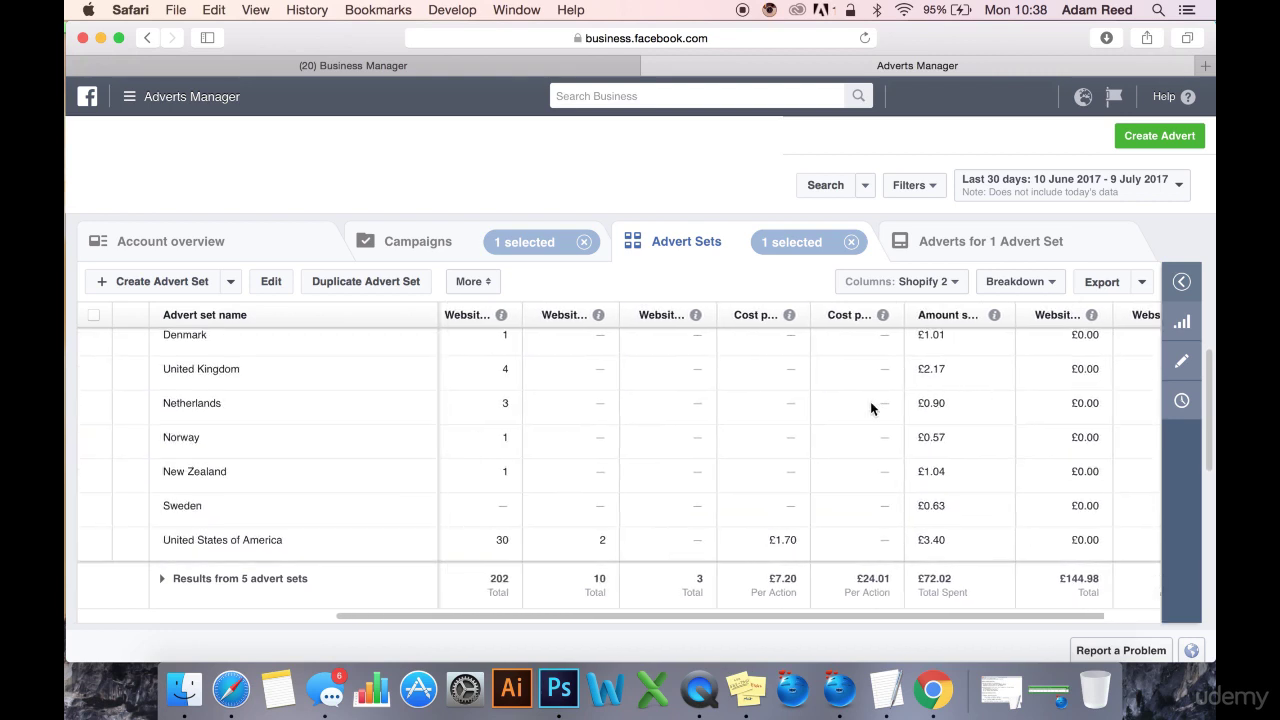
pyautogui.hscroll(-3, 870, 403)
pyautogui.scroll(1, 870, 403)
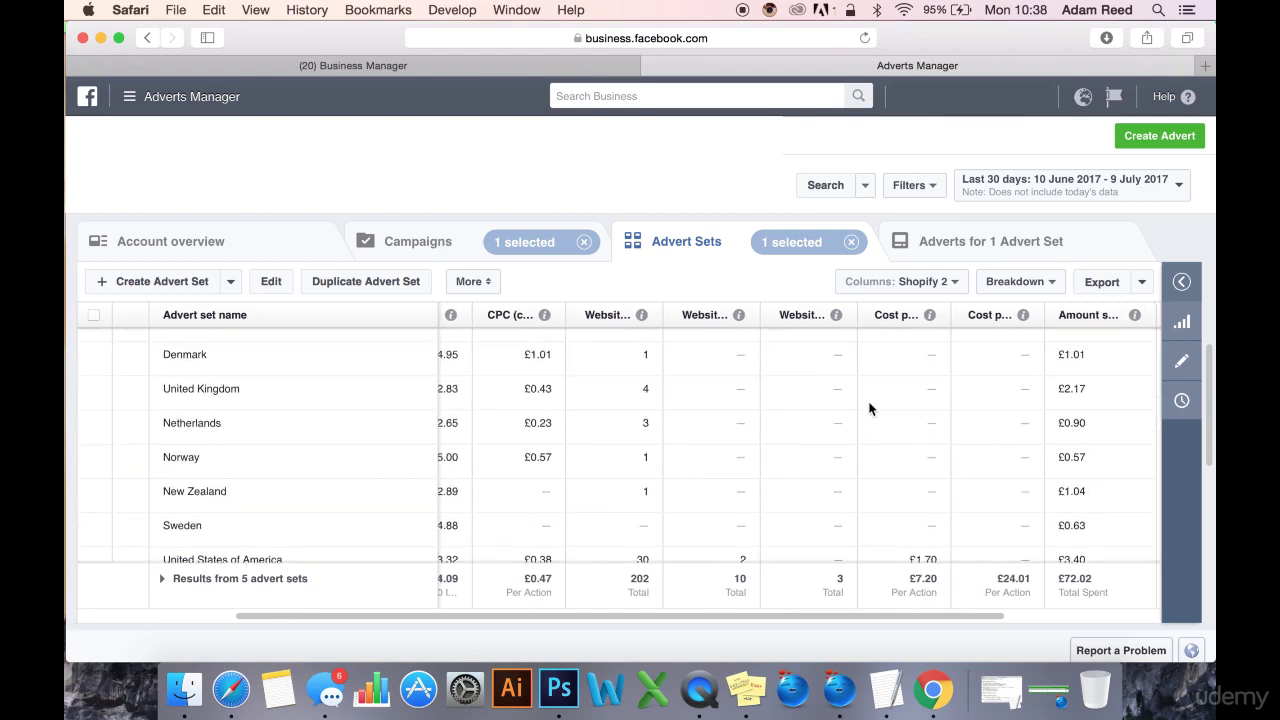
pyautogui.scroll(5, 870, 408)
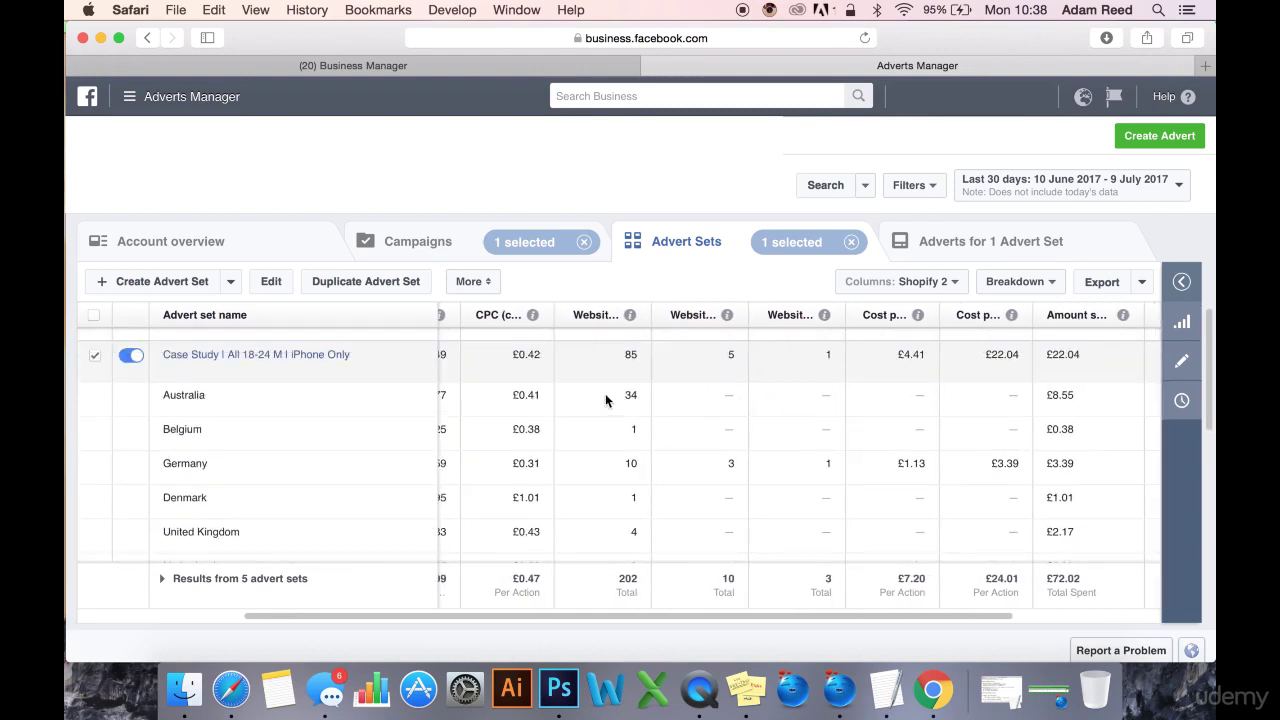
pyautogui.scroll(-4, 568, 515)
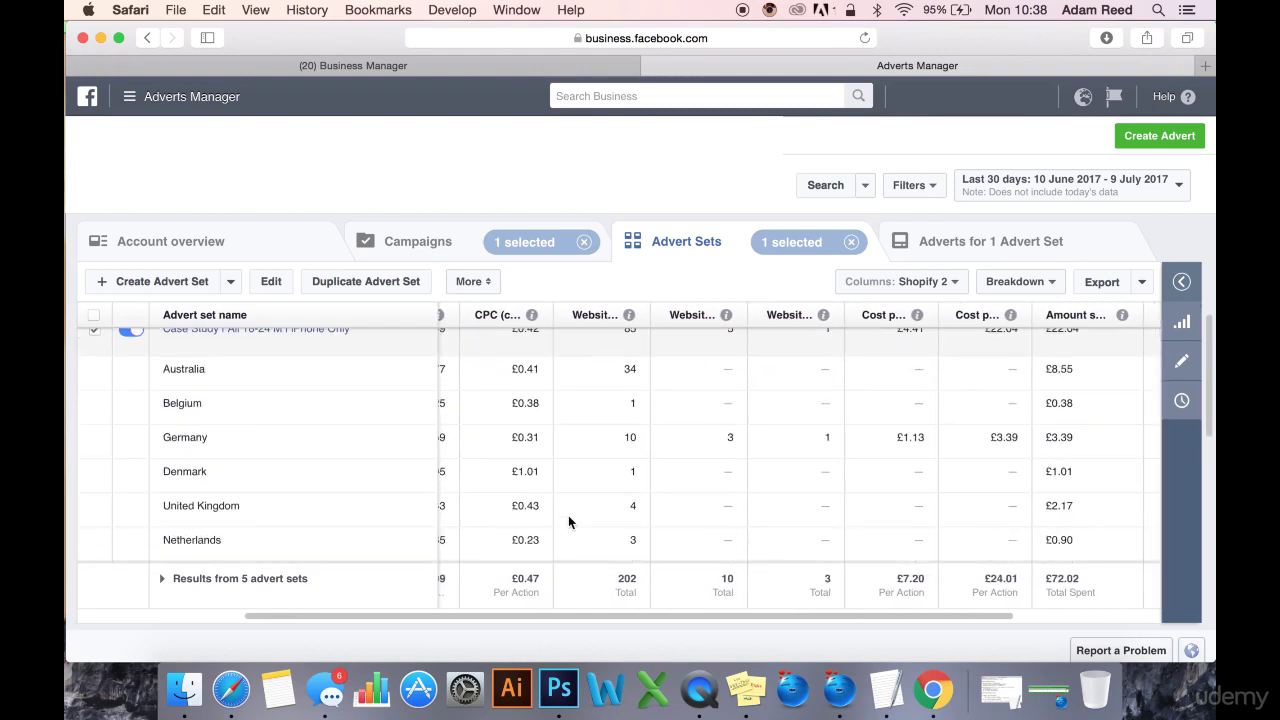
pyautogui.hscroll(-1, 568, 515)
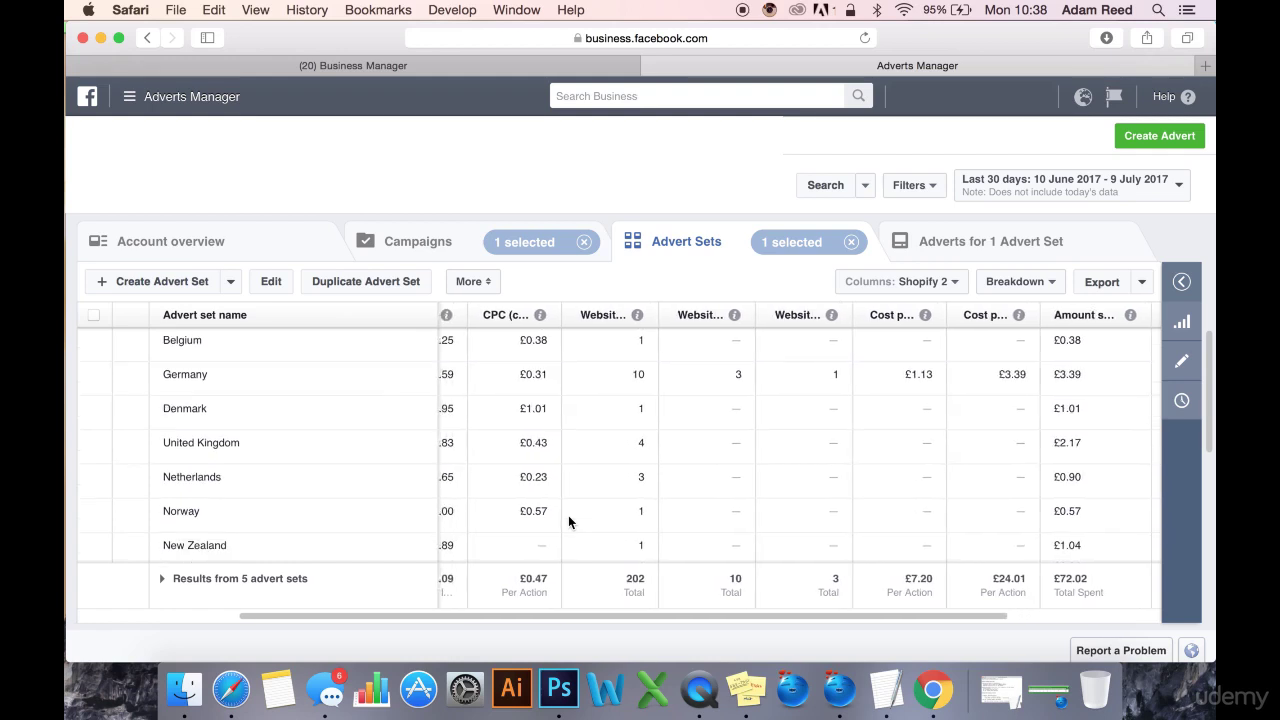
pyautogui.scroll(-2, 568, 515)
pyautogui.scroll(-1, 568, 521)
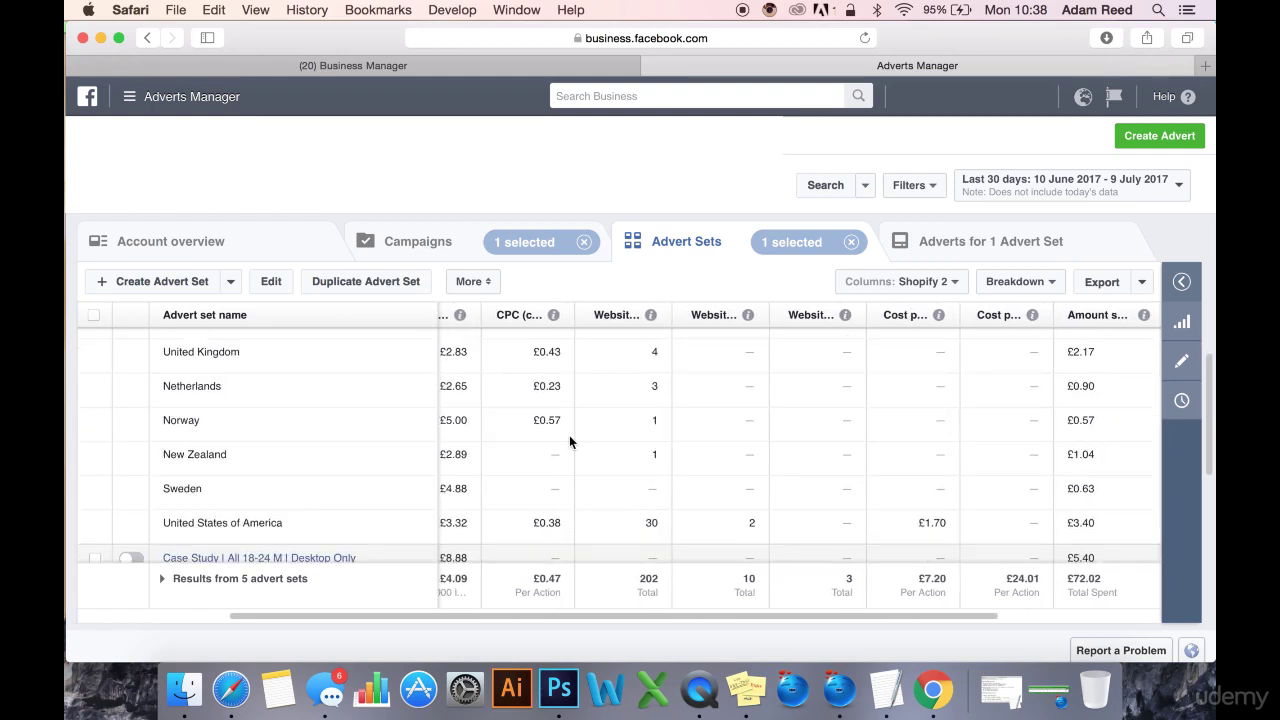
pyautogui.scroll(3, 570, 415)
pyautogui.hscroll(-1, 570, 415)
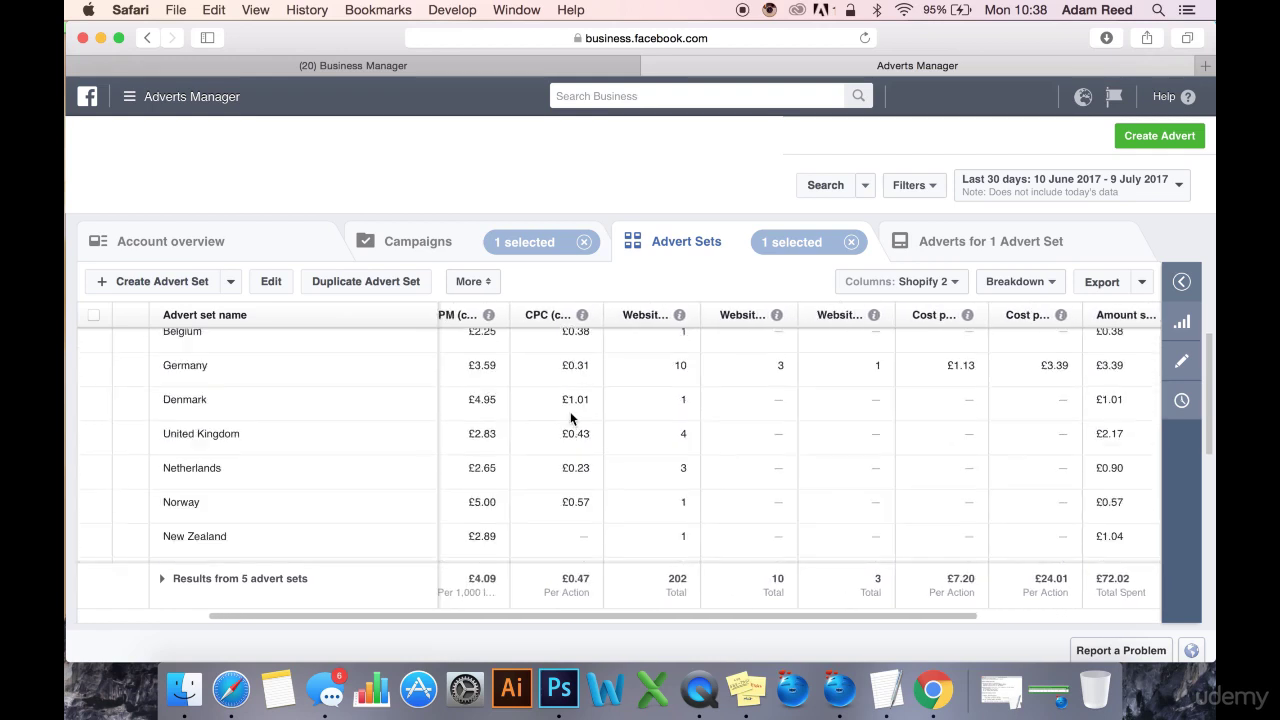
pyautogui.scroll(3, 571, 418)
pyautogui.hscroll(1, 571, 418)
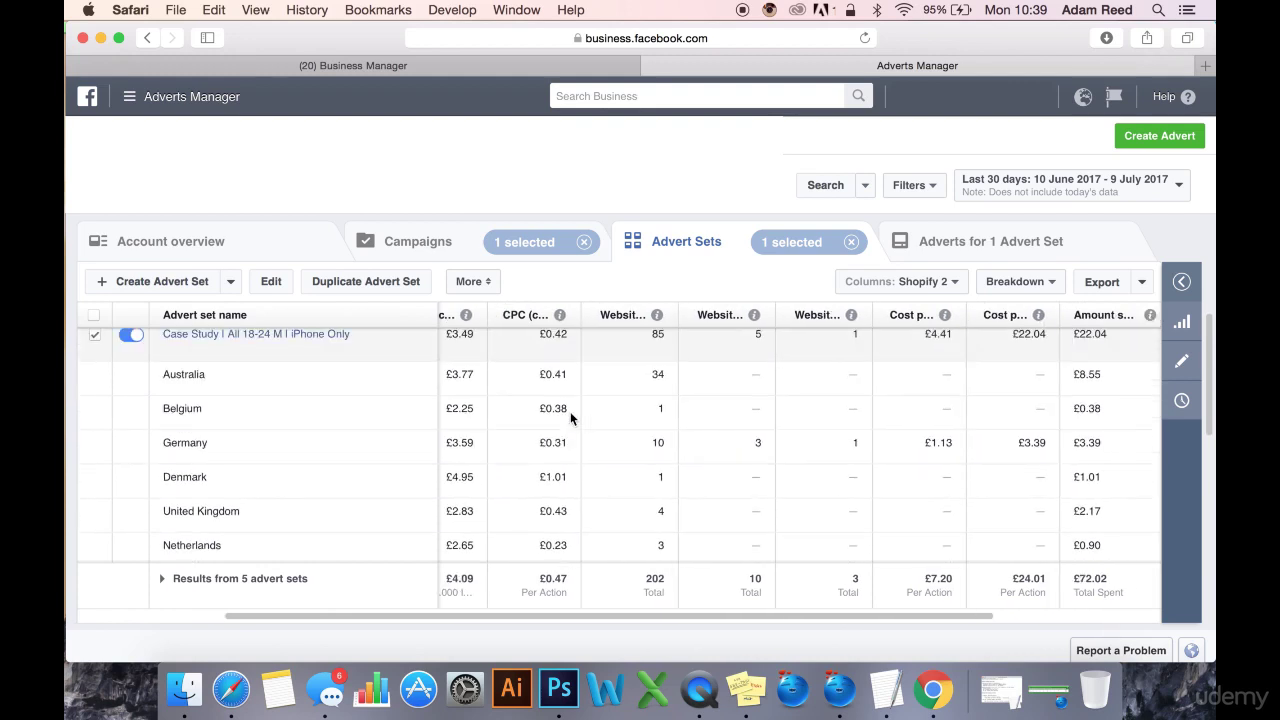
pyautogui.hscroll(1, 570, 418)
# Compare the CPC and website content views of each country in the All 25-34 M iPhone Only advert set.
pyautogui.scroll(4, 570, 418)
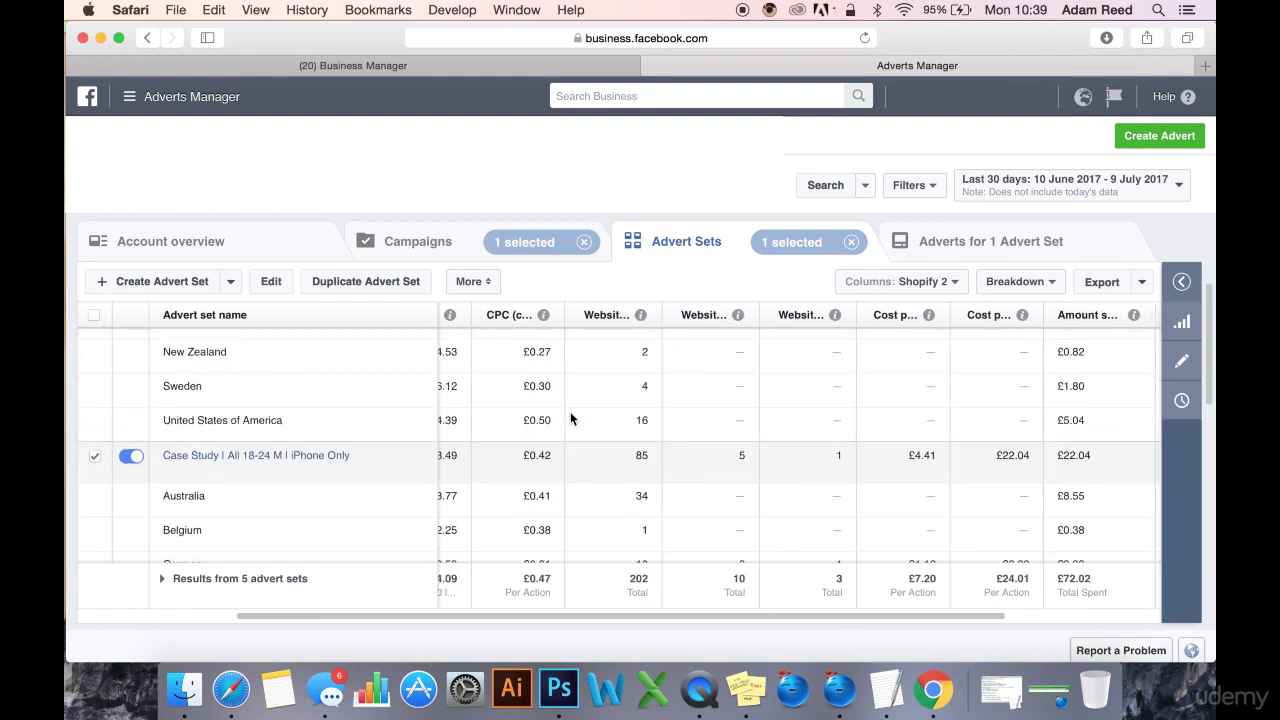
pyautogui.scroll(3, 570, 418)
pyautogui.hscroll(-1, 570, 418)
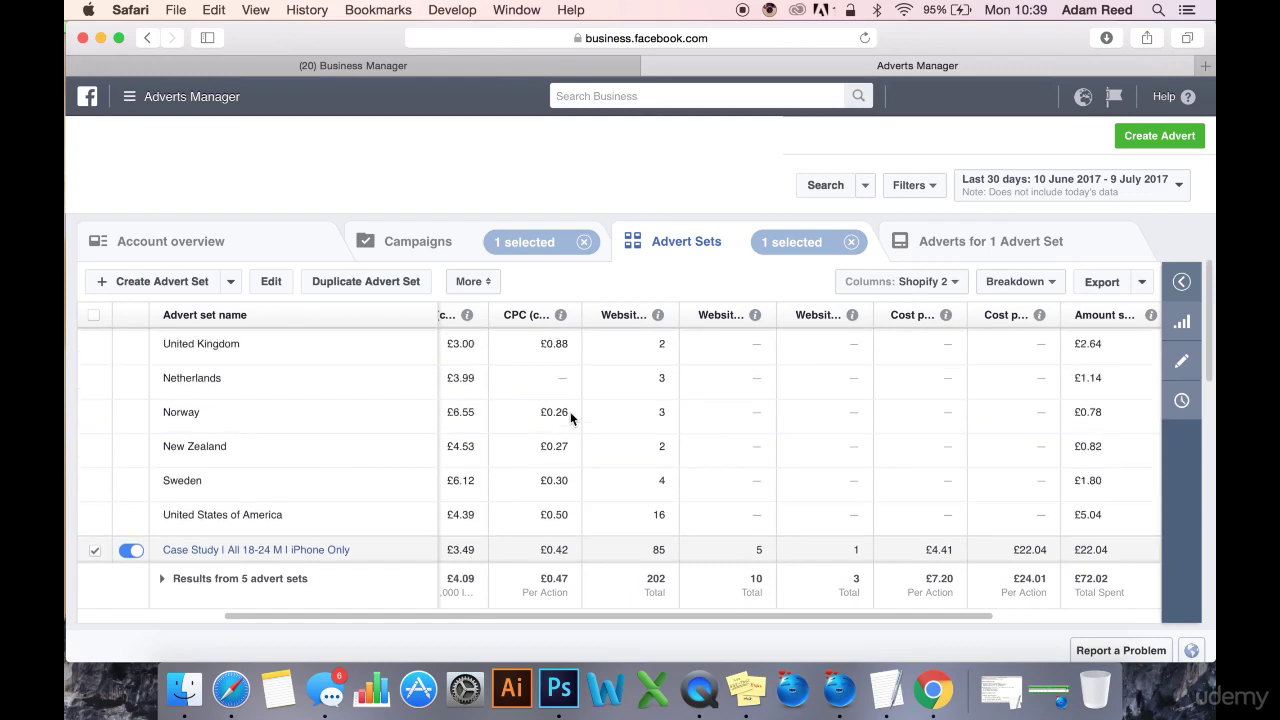
pyautogui.scroll(3, 609, 396)
pyautogui.hscroll(1, 609, 396)
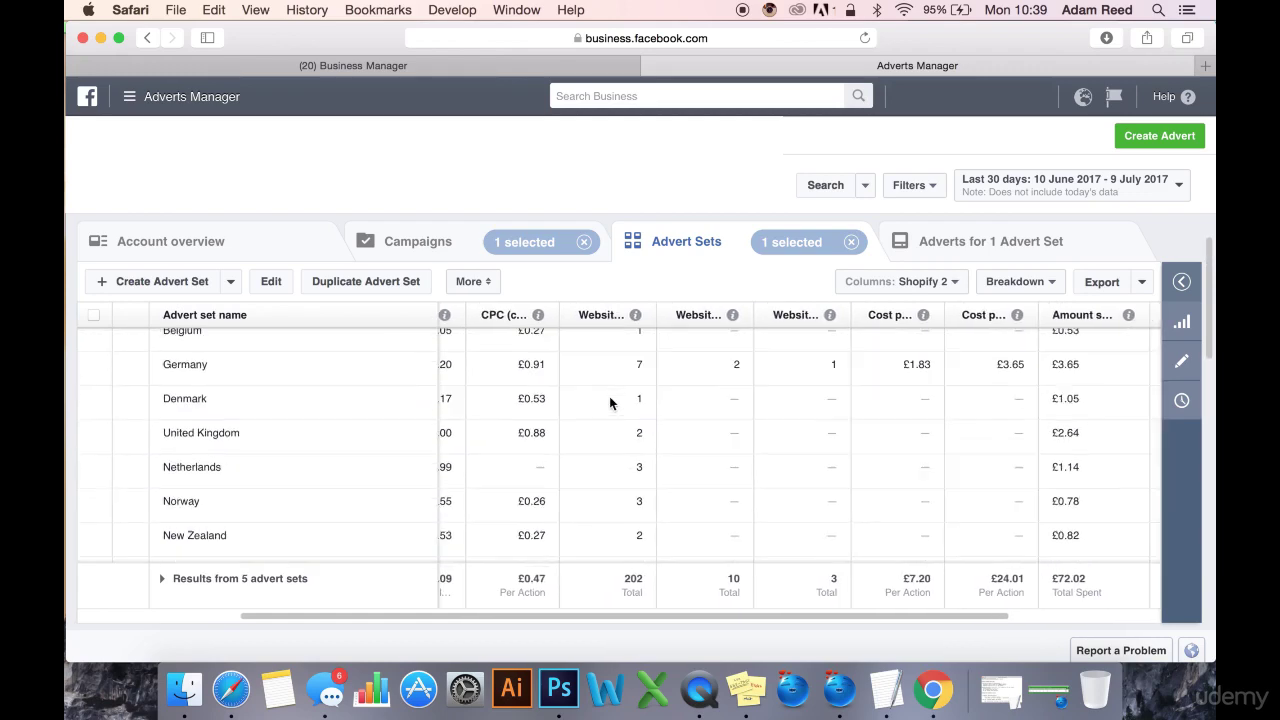
pyautogui.scroll(3, 609, 396)
pyautogui.hscroll(-1, 609, 396)
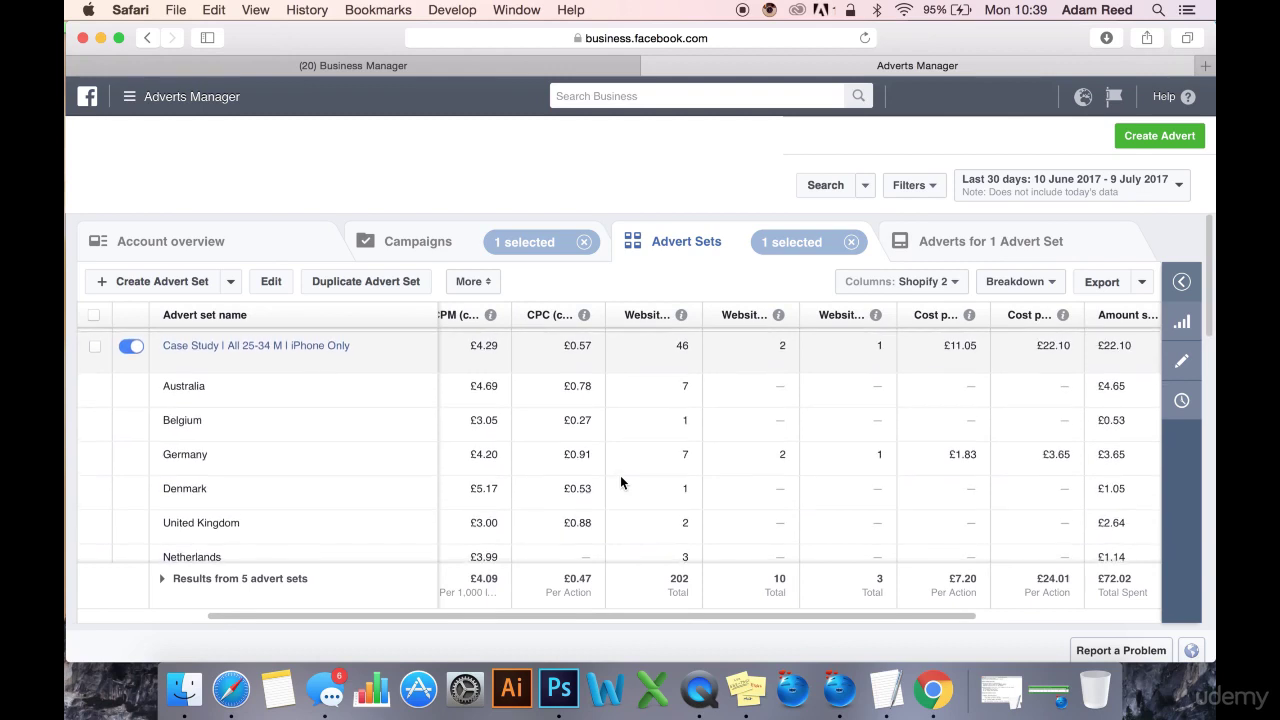
pyautogui.scroll(-1, 620, 482)
pyautogui.scroll(-5, 620, 482)
pyautogui.hscroll(1, 620, 482)
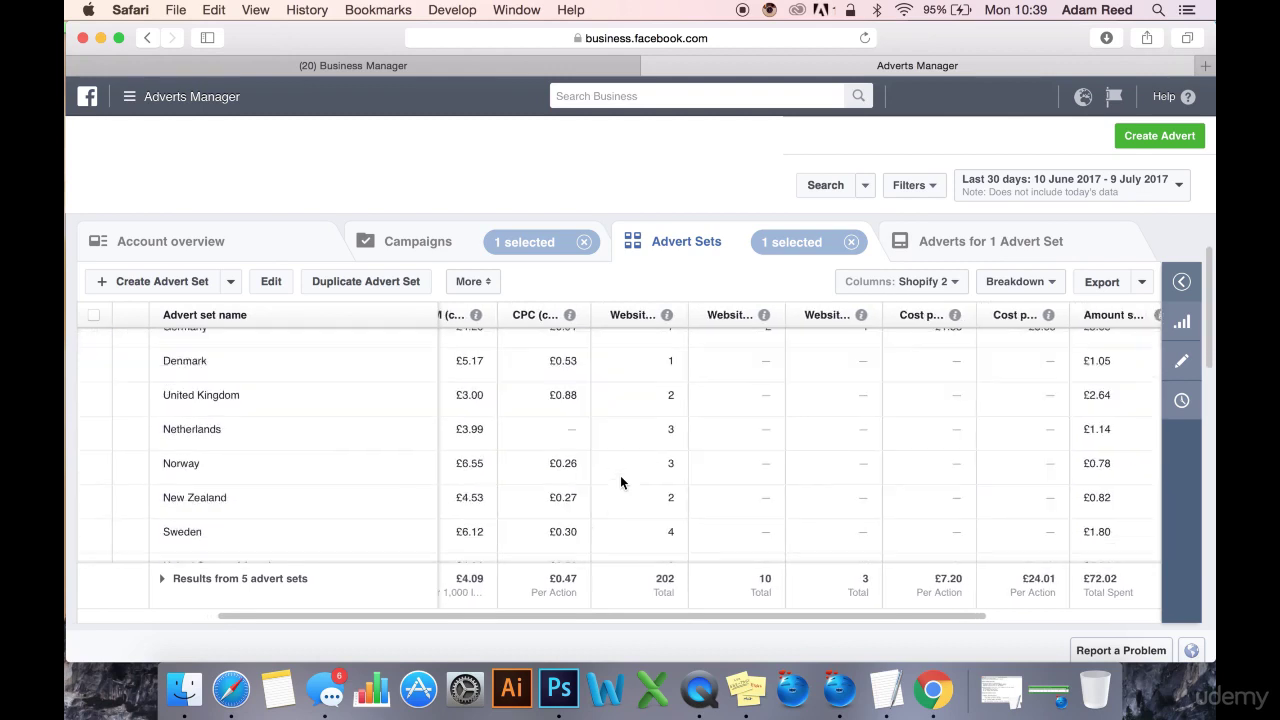
# Recheck the CPC by country in the second All 18-24 M iPhone Only advert set, focusing on Denmark.
pyautogui.scroll(-2, 620, 482)
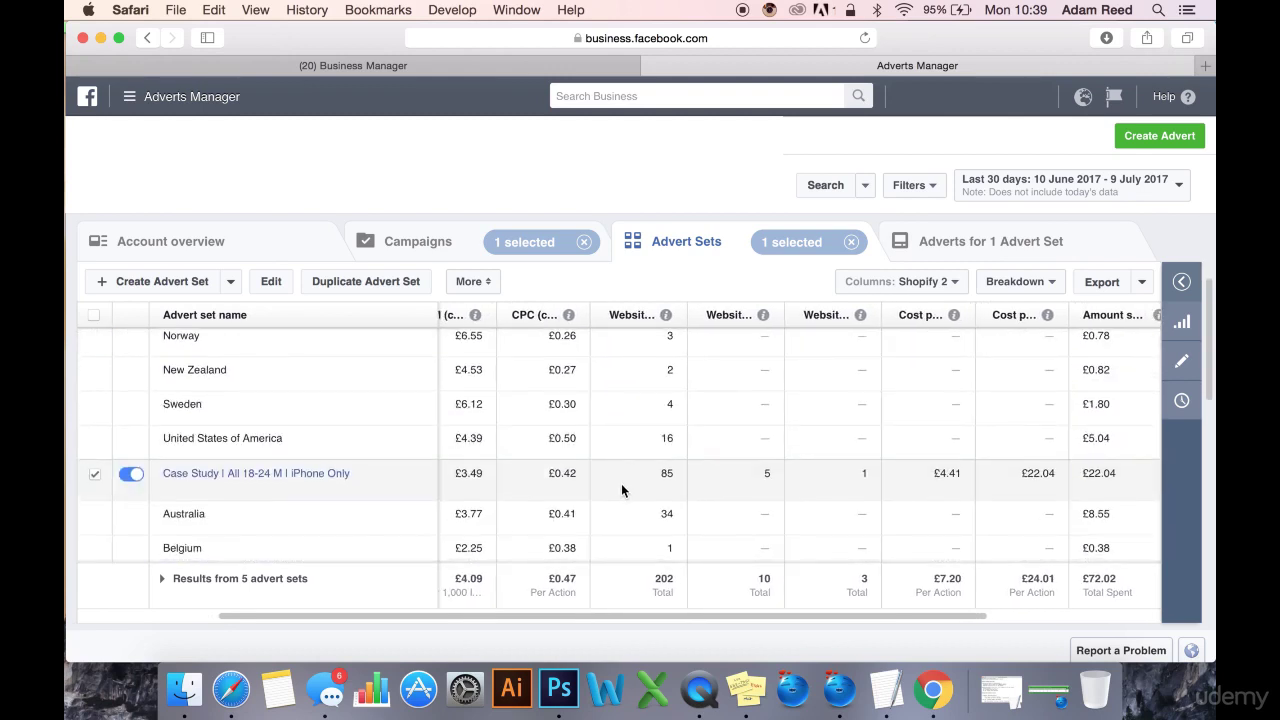
pyautogui.scroll(-3, 621, 483)
pyautogui.scroll(-2, 621, 483)
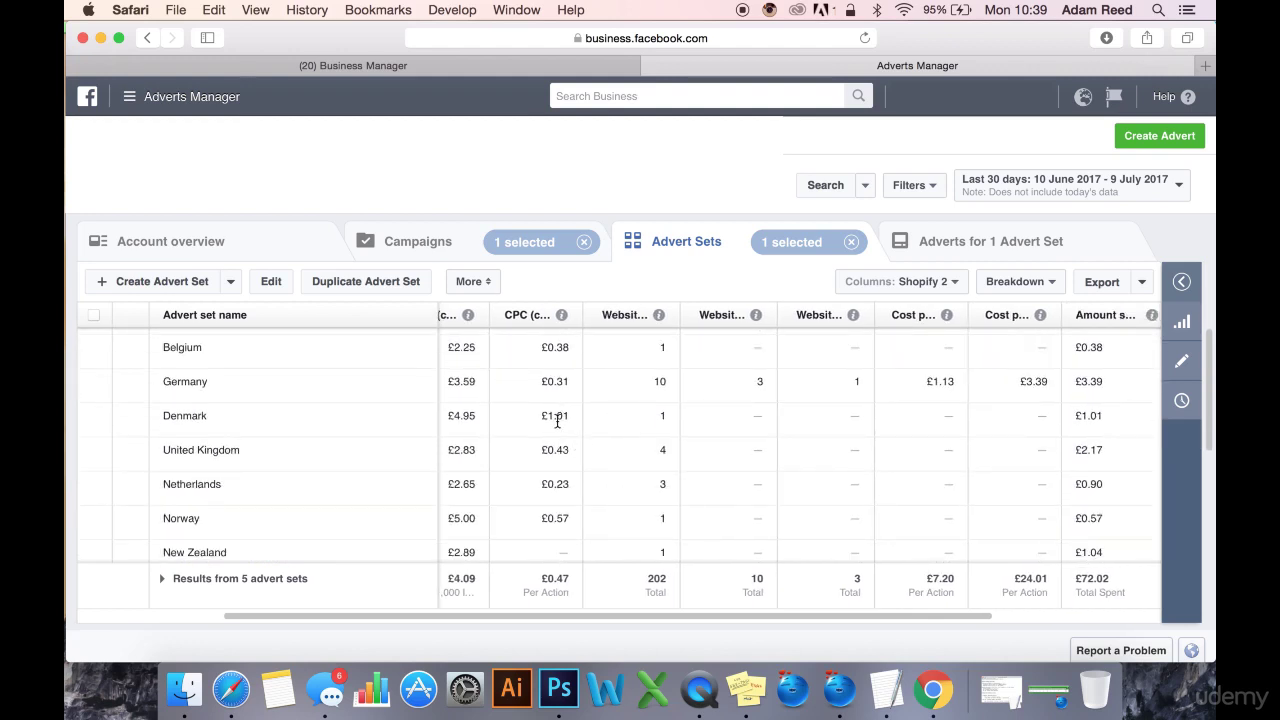
pyautogui.moveTo(573, 421); pyautogui.dragTo(536, 415)
# Look up the website content views metric's definition and check the Netherlands figure in the All 25-34 M iPhone Only advert set.
pyautogui.scroll(5, 603, 420)
pyautogui.scroll(5, 607, 403)
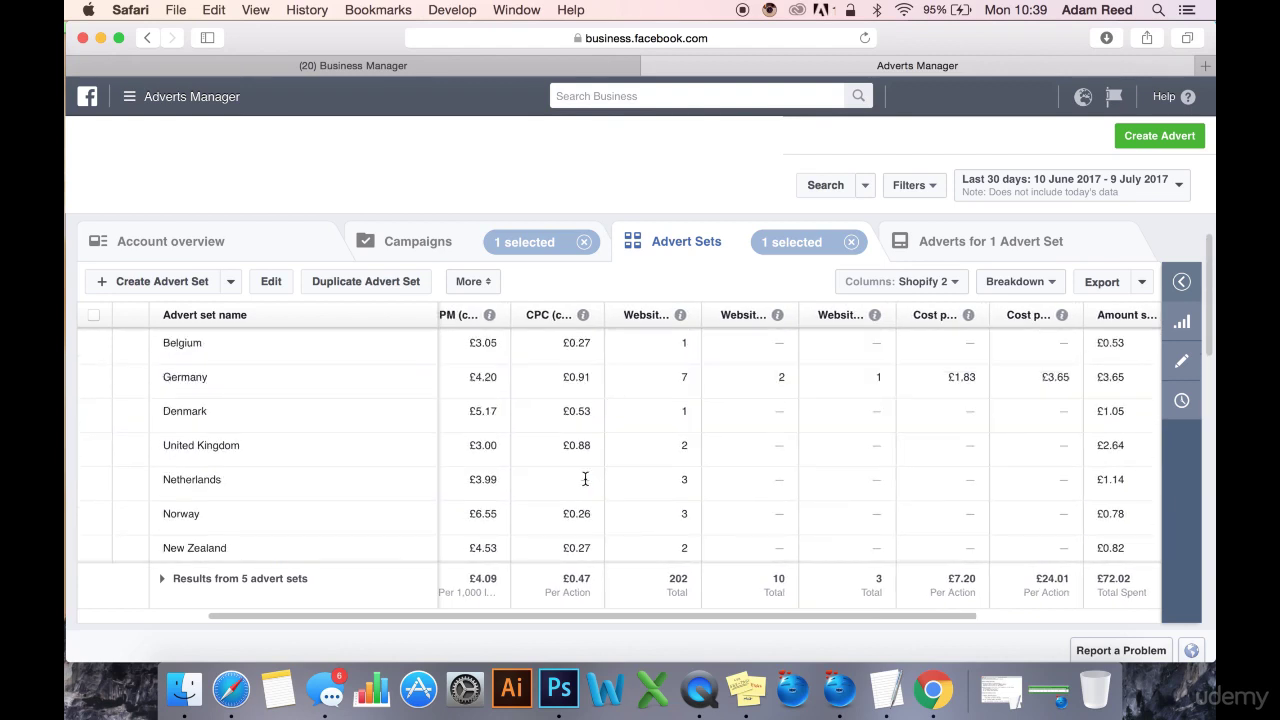
pyautogui.moveTo(680, 317)
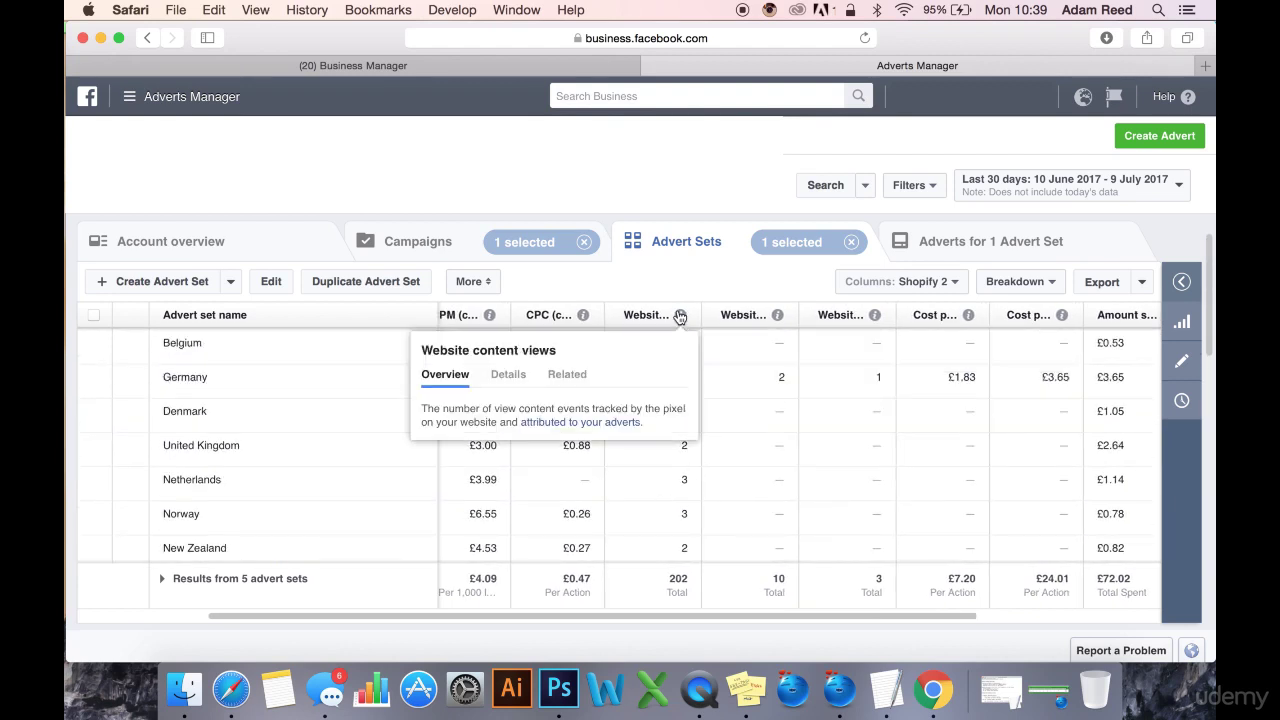
pyautogui.moveTo(690, 480); pyautogui.dragTo(676, 481)
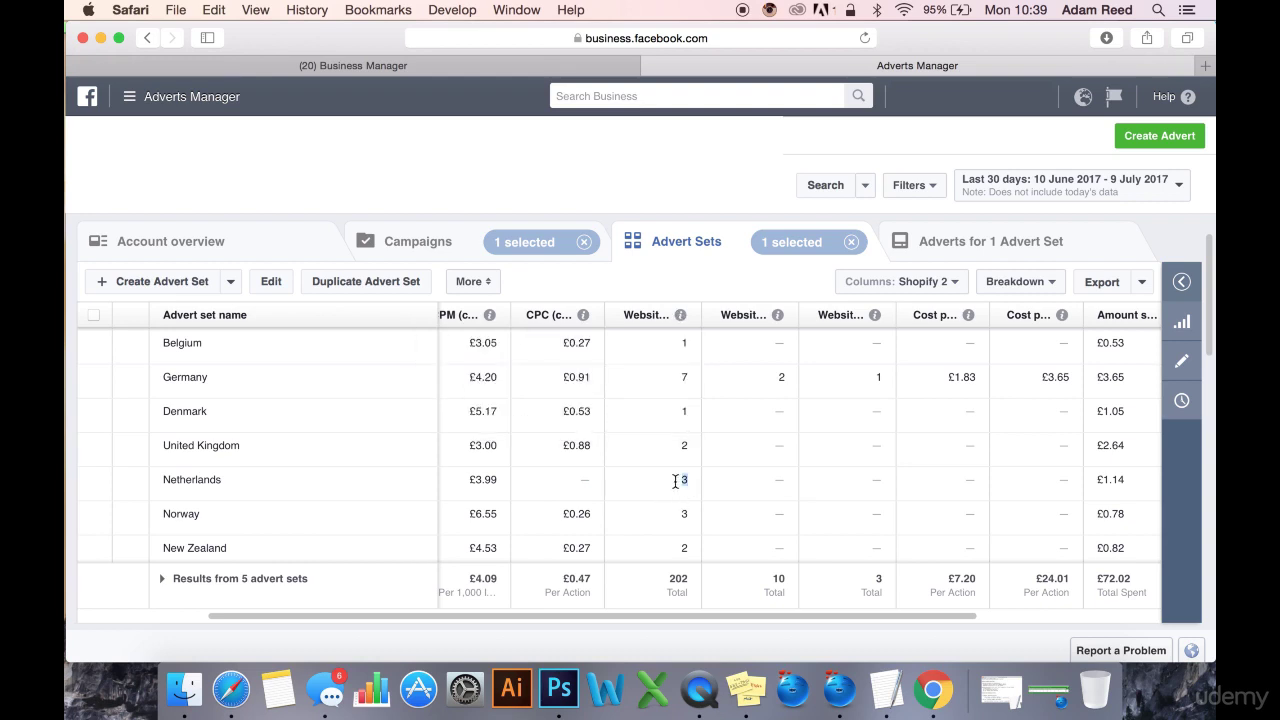
# Compare the CPC, website actions, cost per action and amount spent of each country in the first All 18-24 M iPhone Only advert set.
pyautogui.click(618, 479)
pyautogui.hscroll(-3, 666, 477)
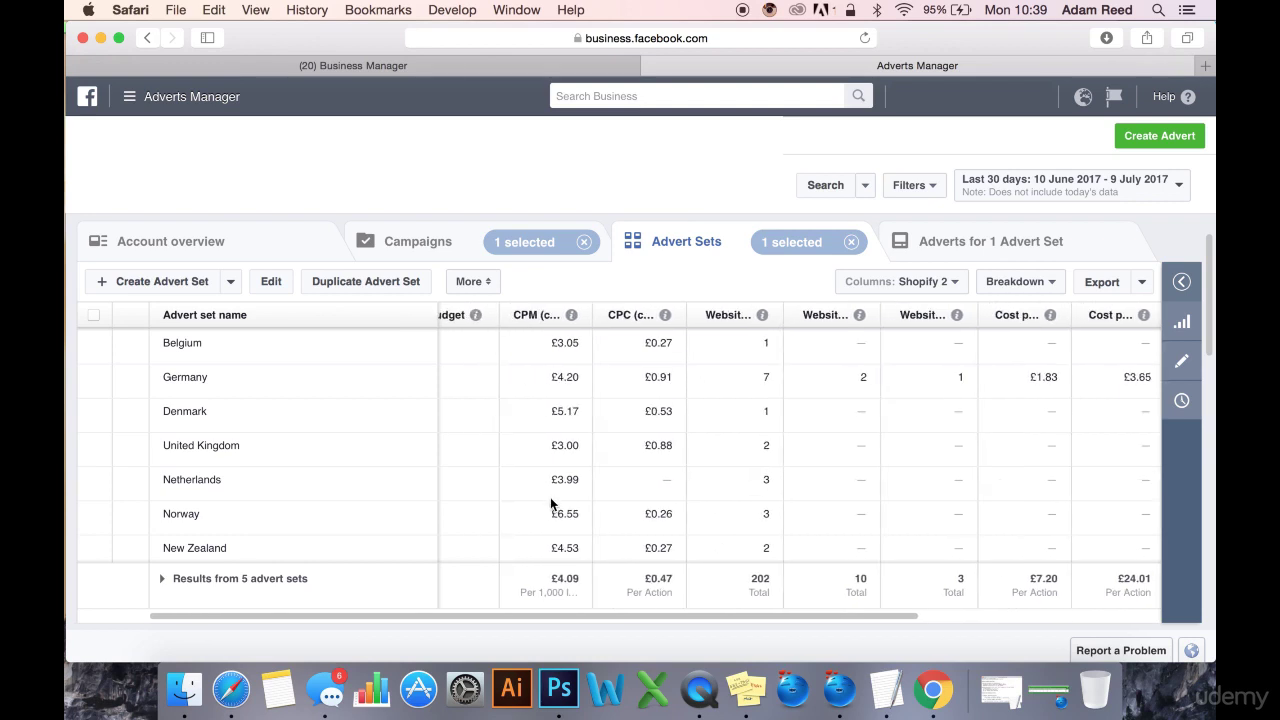
pyautogui.scroll(10, 741, 389)
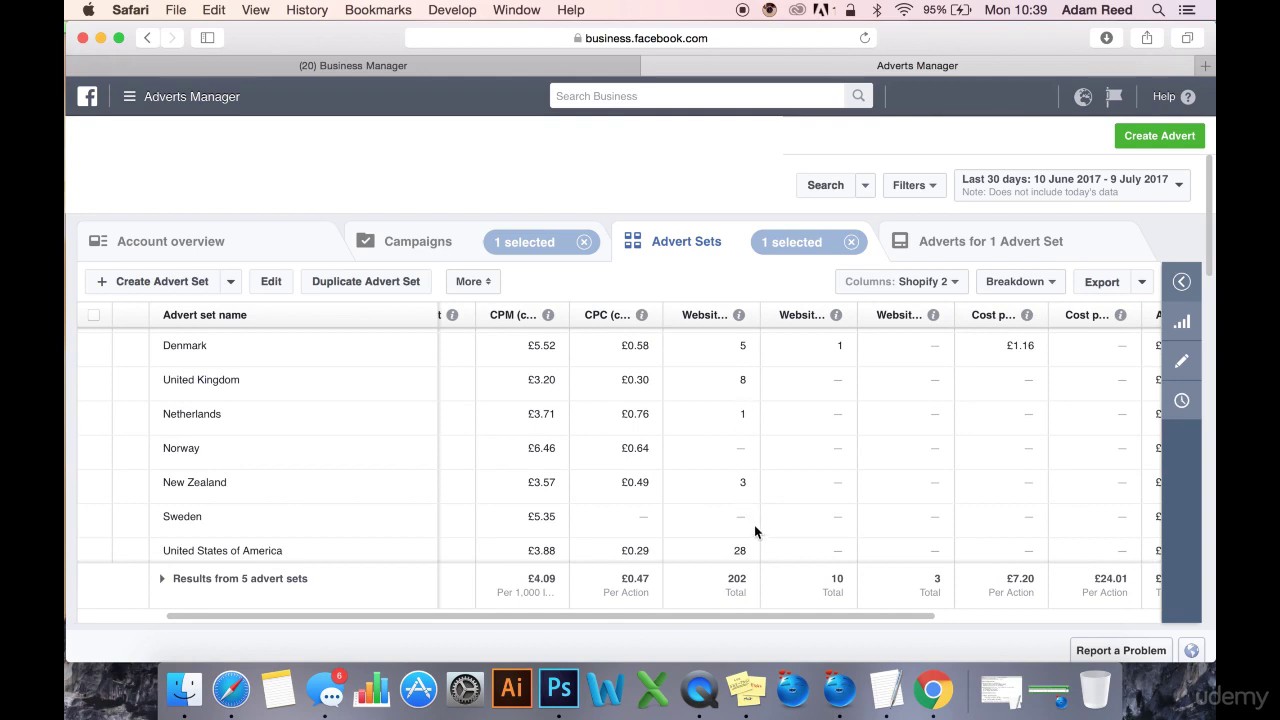
pyautogui.hscroll(2, 768, 517)
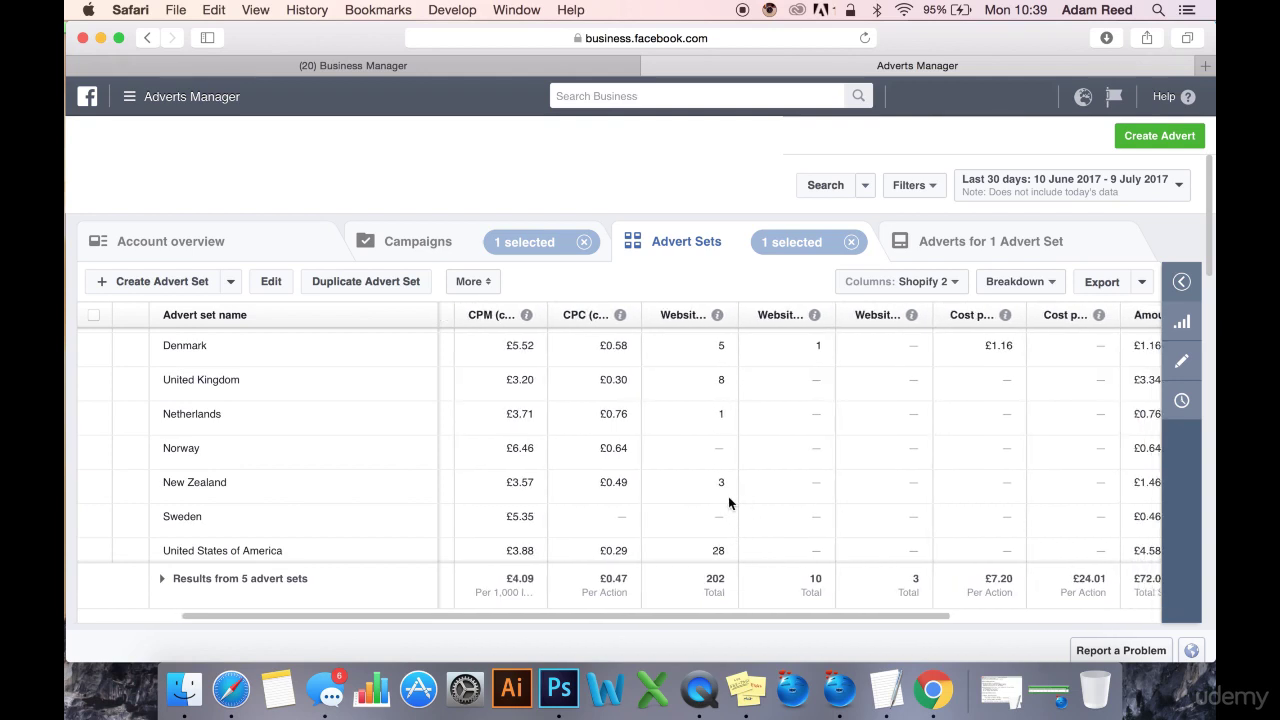
pyautogui.scroll(5, 680, 414)
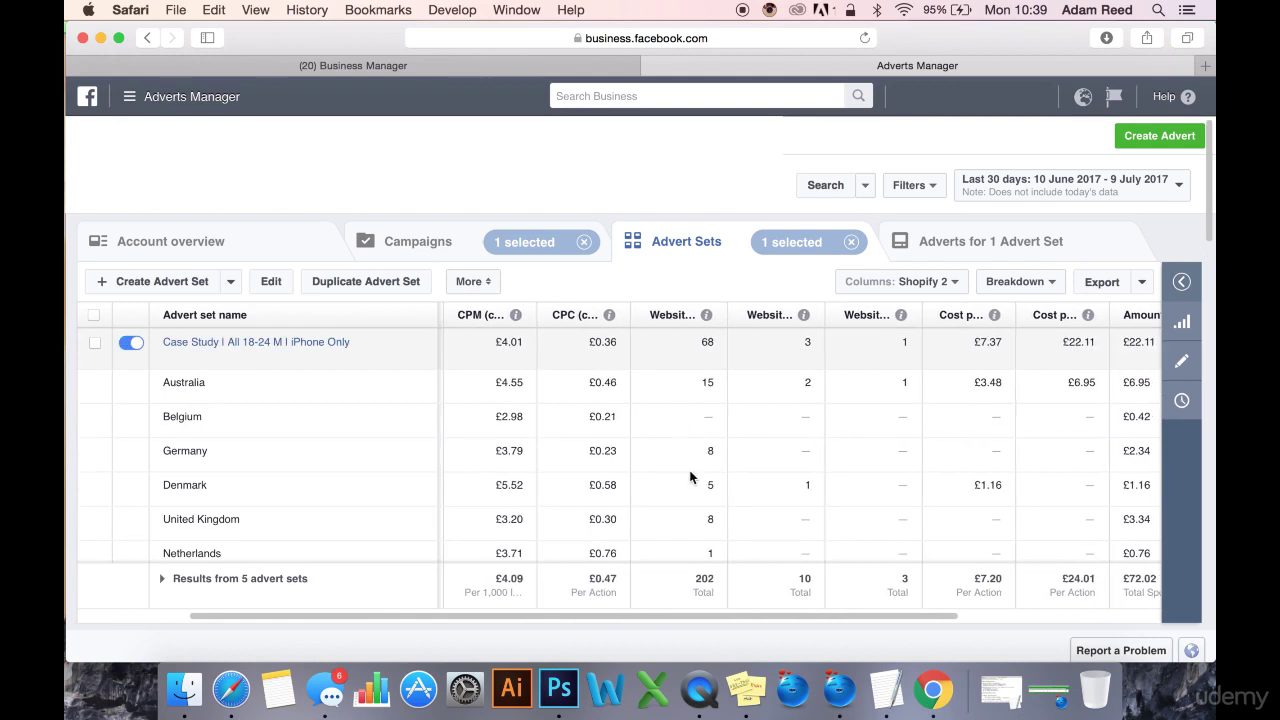
pyautogui.scroll(-2, 686, 466)
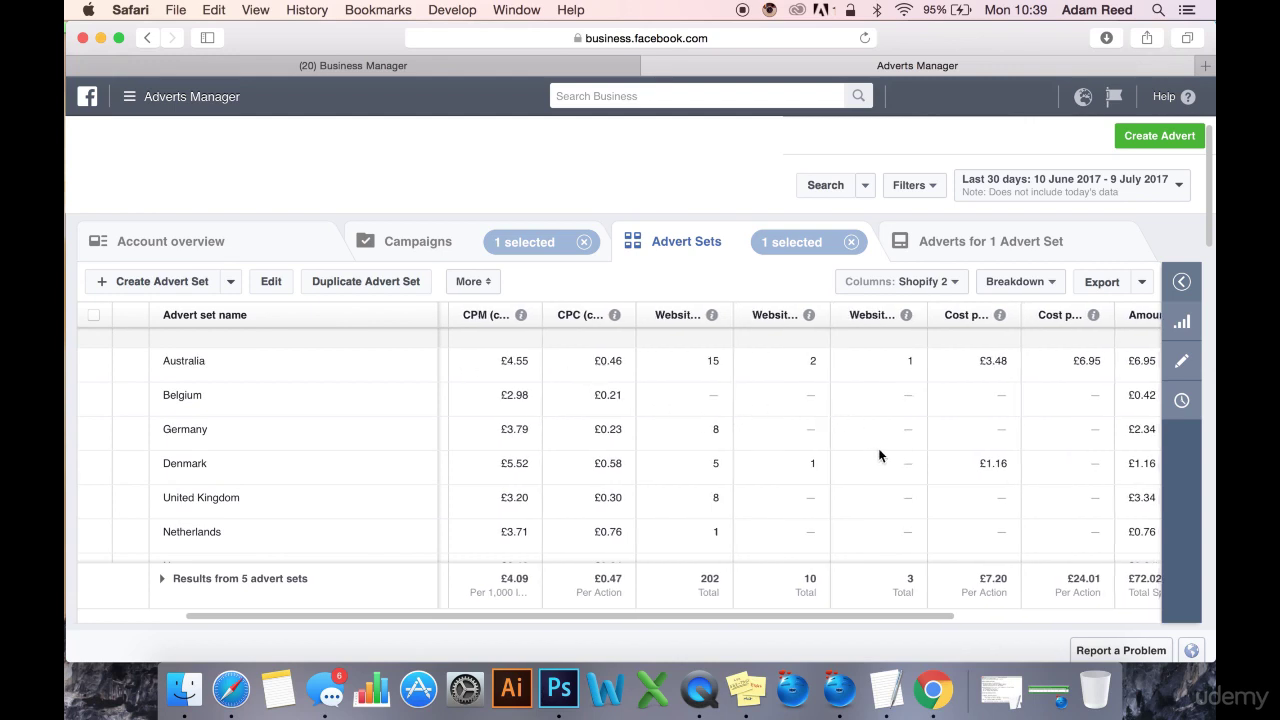
pyautogui.hscroll(3, 878, 448)
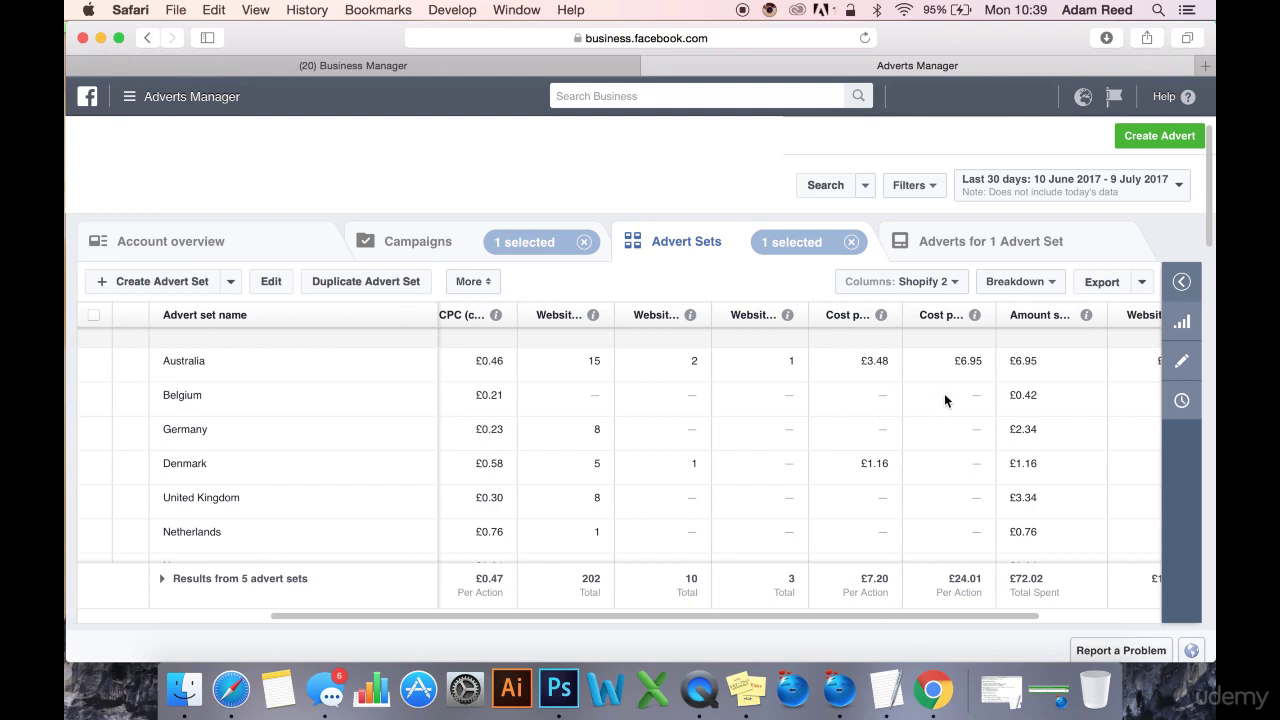
pyautogui.scroll(-1, 924, 430)
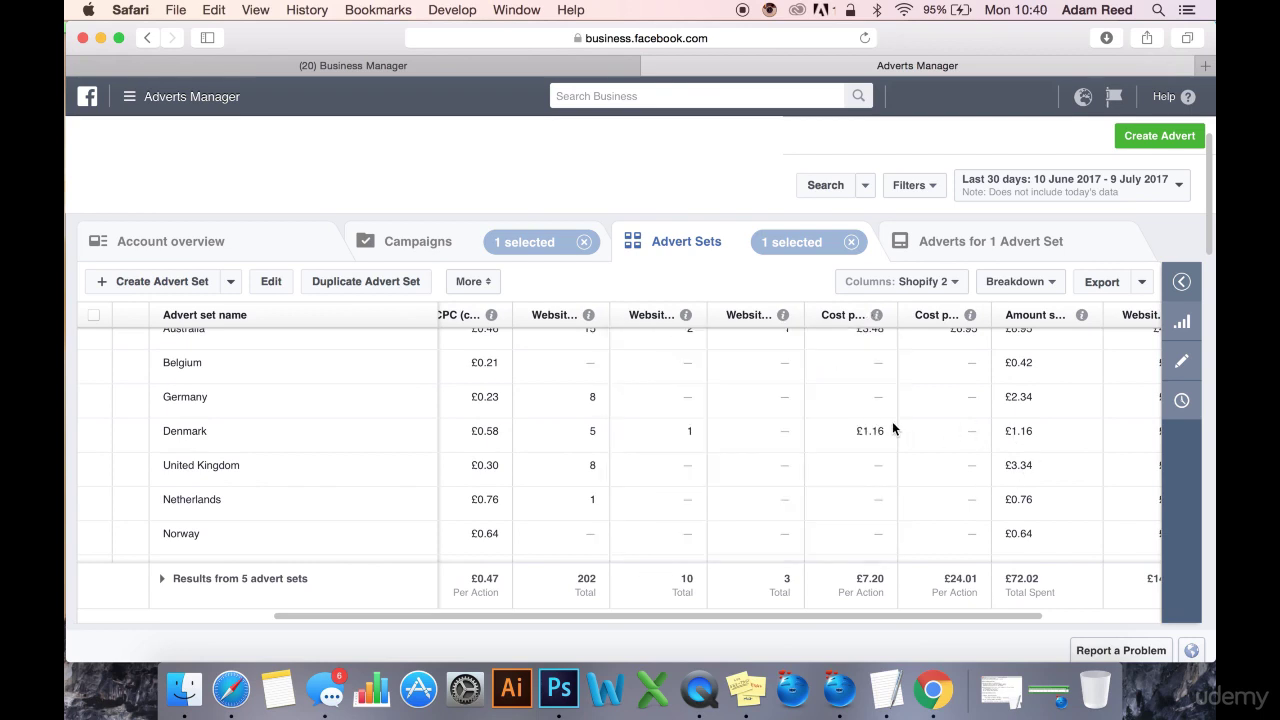
pyautogui.hscroll(1, 877, 497)
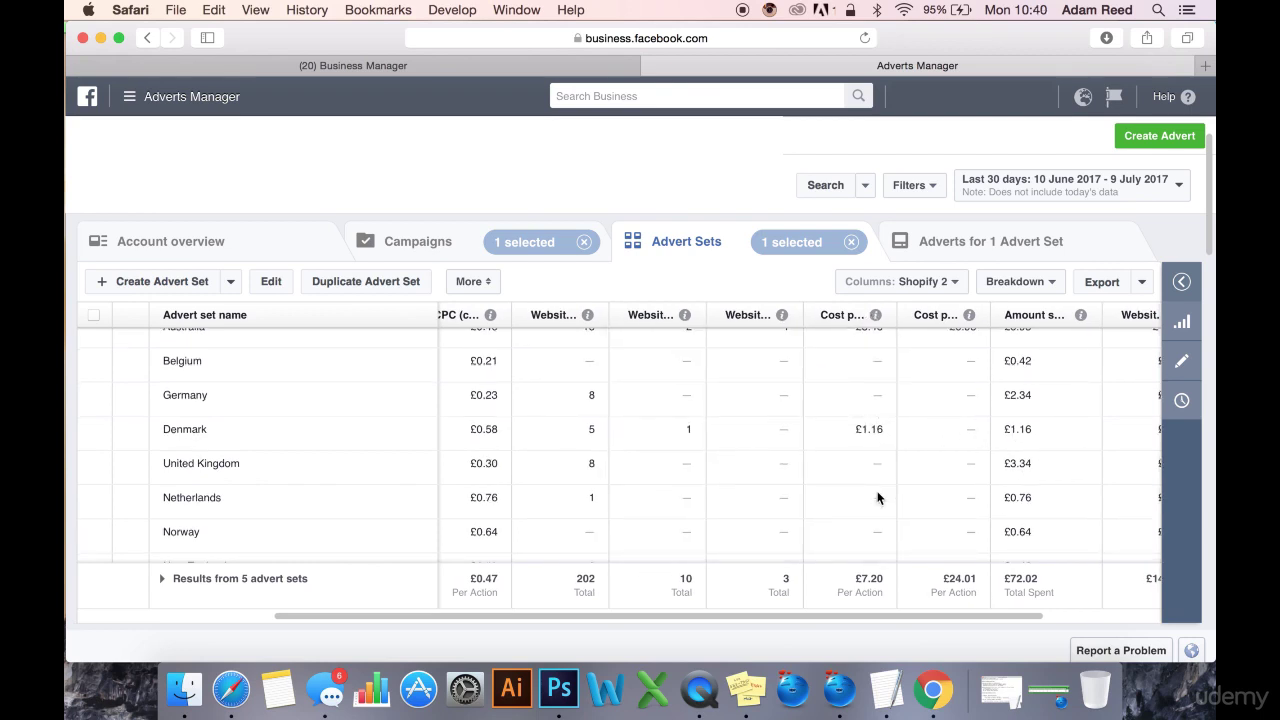
# Check the website actions, cost per action and amount spent by country in the All 25-34 M iPhone Only advert set.
pyautogui.scroll(-5, 877, 497)
pyautogui.scroll(-8, 877, 497)
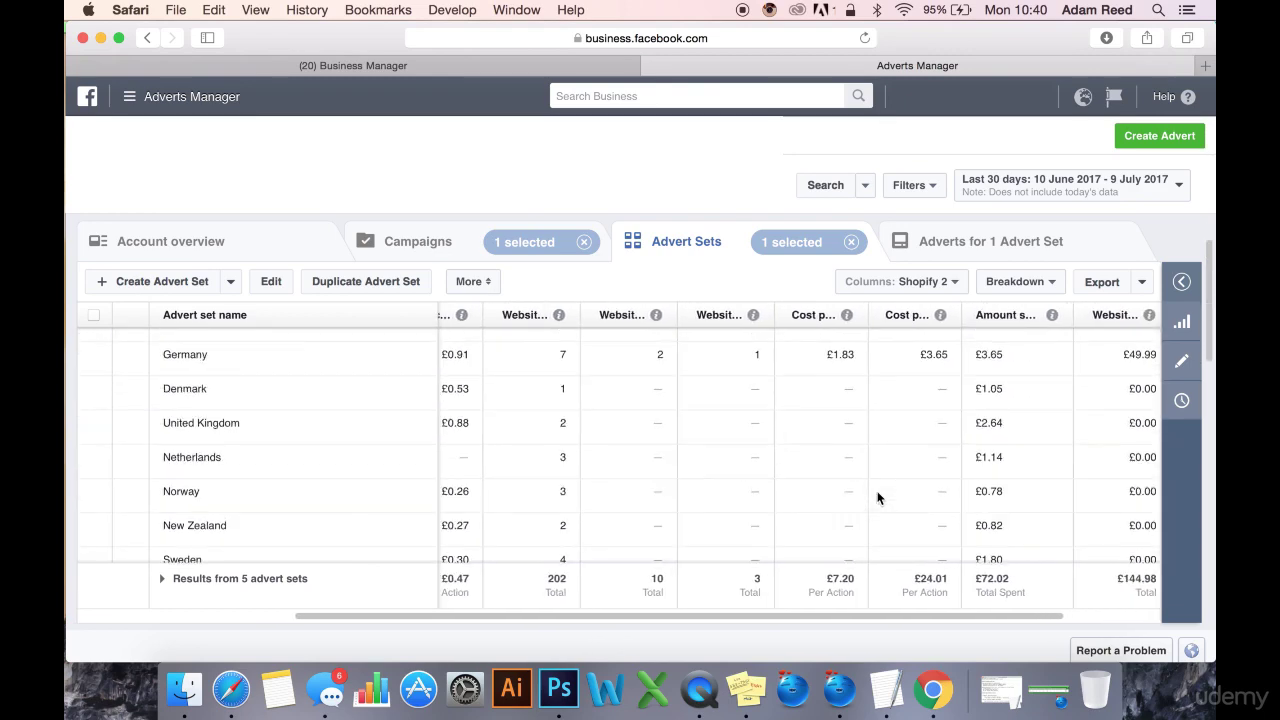
pyautogui.scroll(-3, 877, 497)
pyautogui.scroll(-1, 877, 497)
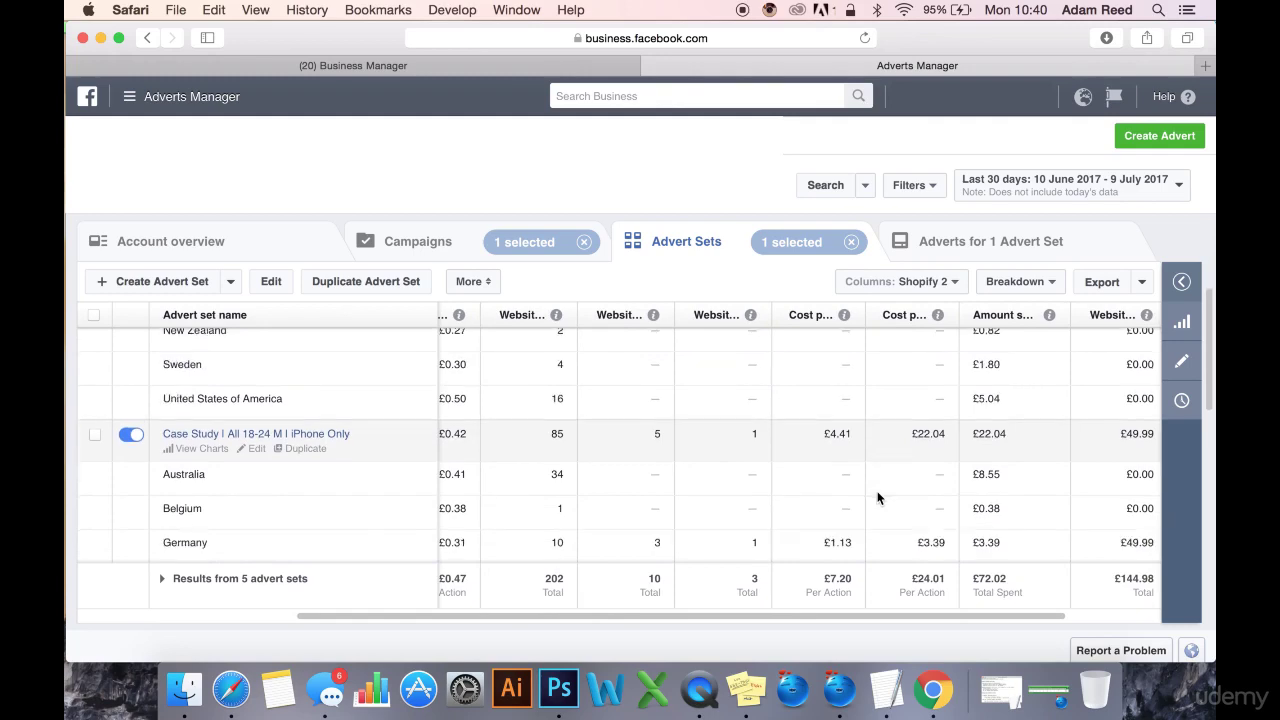
# Check the website actions, cost per action and amount spent by country in the second All 18-24 M iPhone Only advert set.
pyautogui.scroll(-1, 877, 497)
pyautogui.hscroll(1, 877, 497)
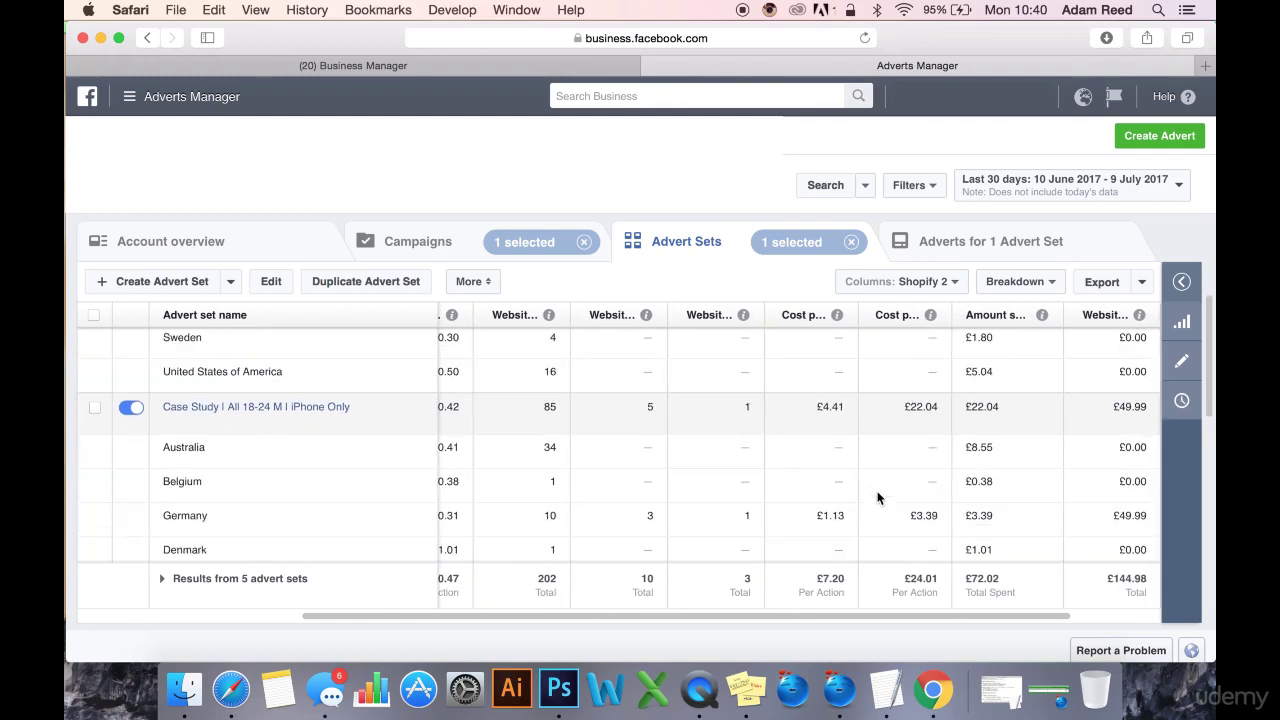
pyautogui.scroll(-5, 877, 497)
pyautogui.hscroll(-1, 877, 497)
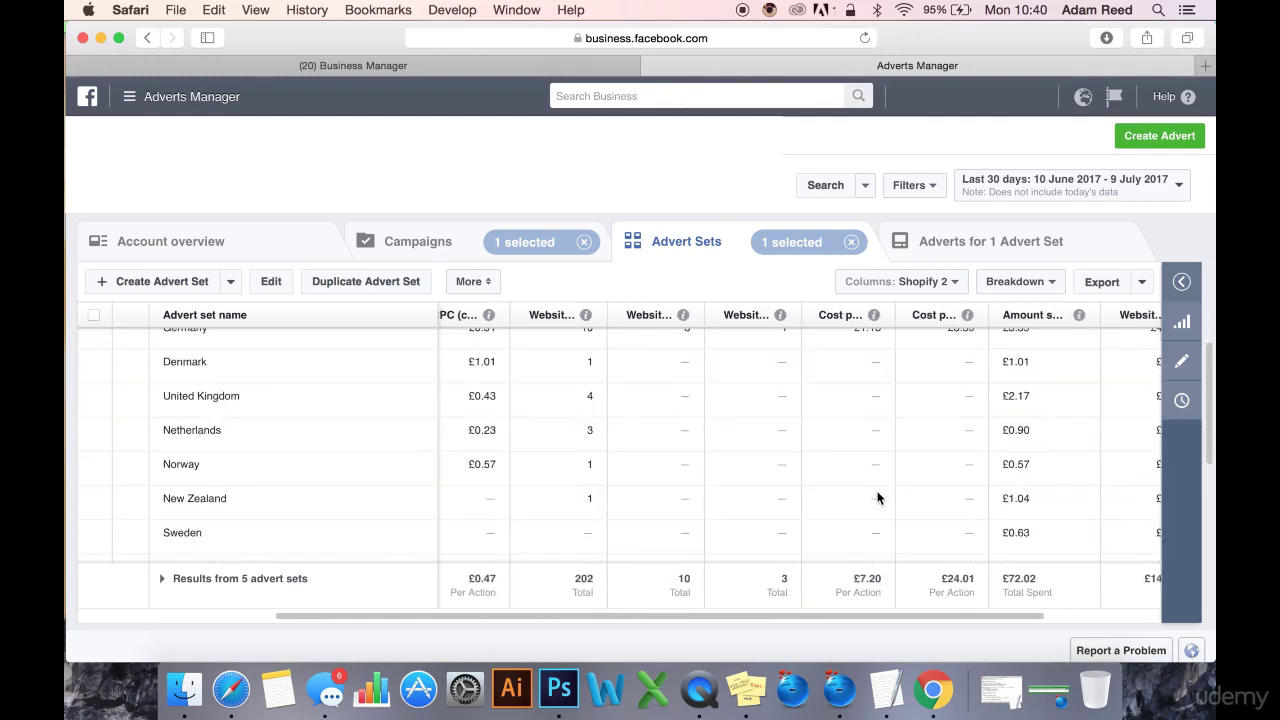
pyautogui.scroll(-1, 877, 497)
pyautogui.scroll(2, 877, 497)
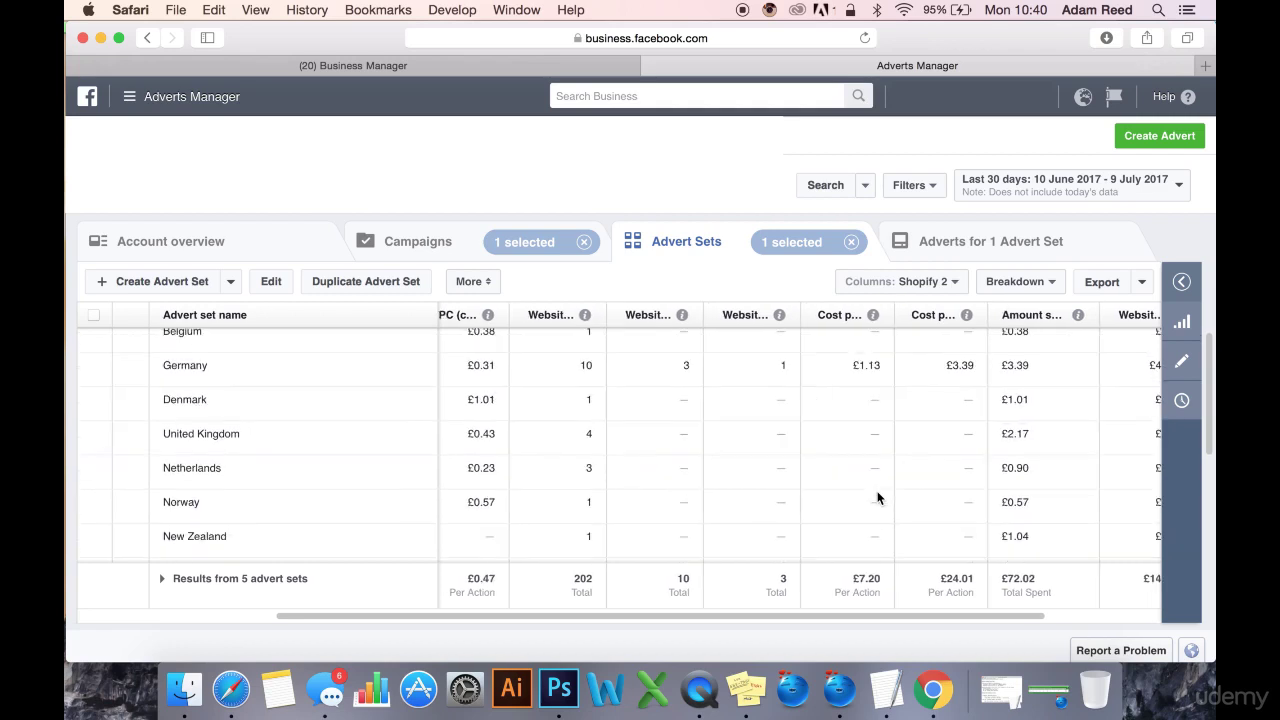
pyautogui.scroll(-3, 877, 497)
pyautogui.hscroll(1, 877, 497)
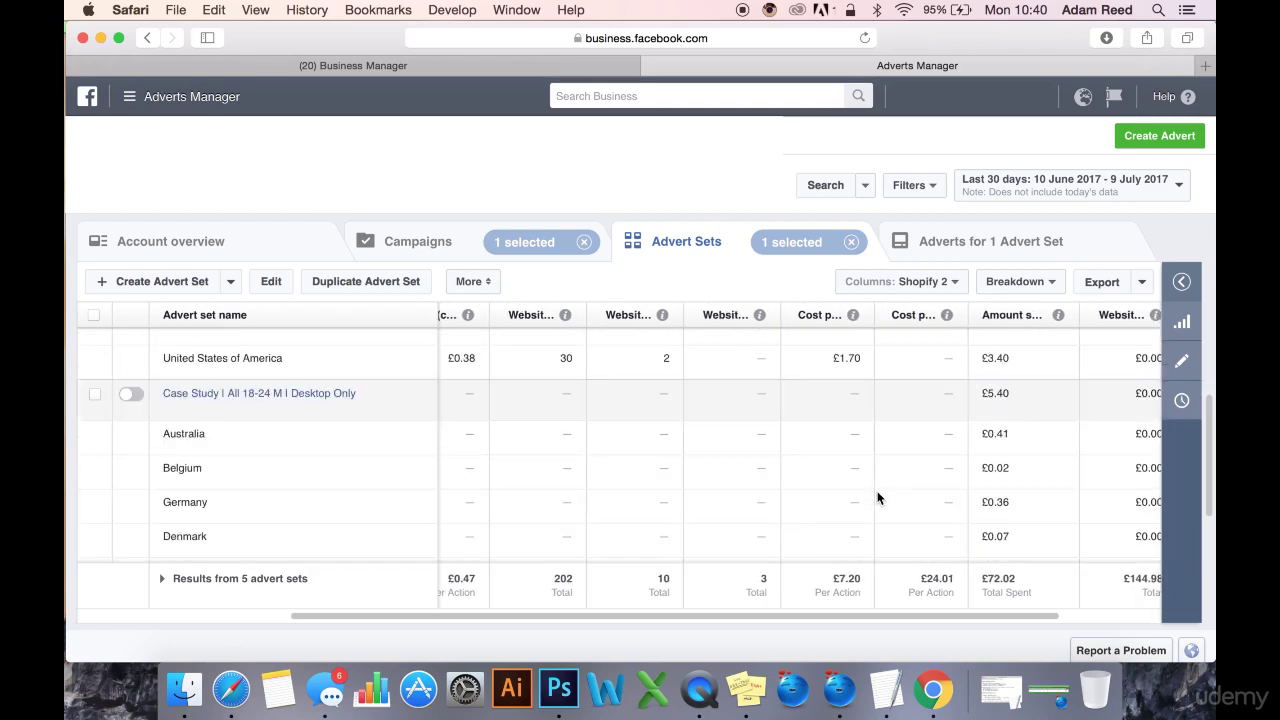
pyautogui.scroll(2, 823, 332)
pyautogui.hscroll(-1, 823, 332)
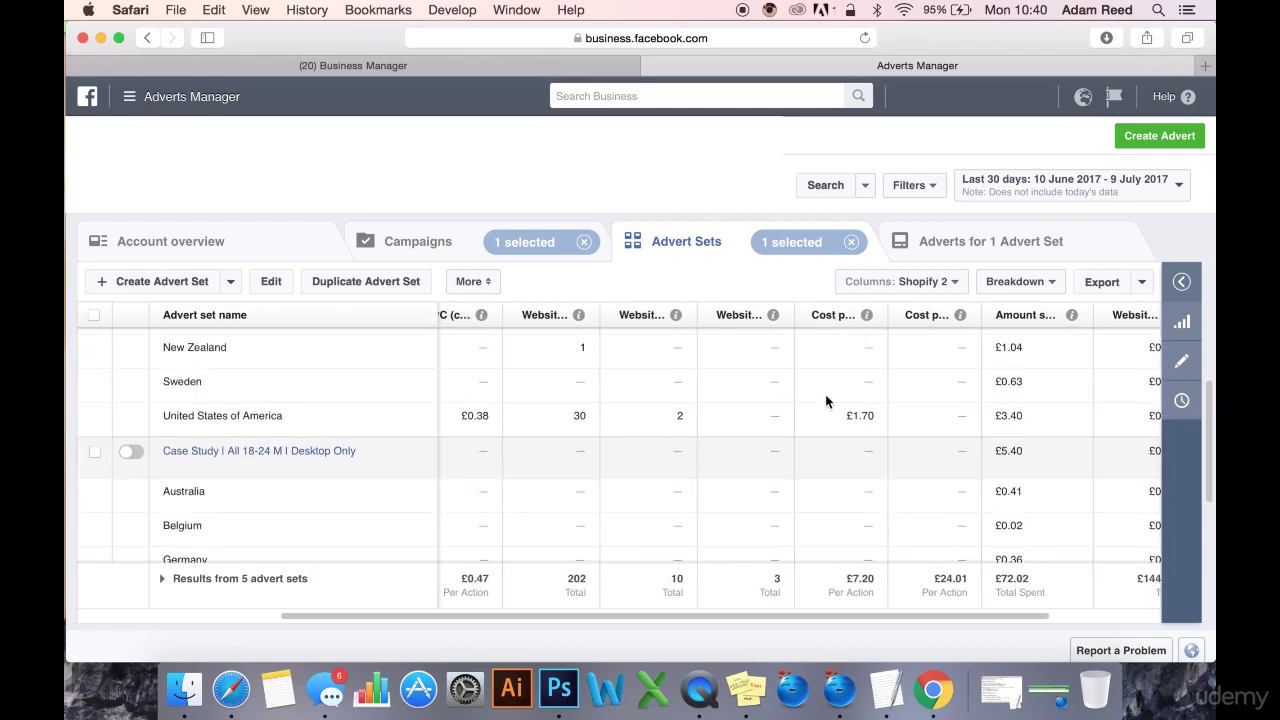
# Review the CPC and website actions by country in the switched-off All 18-24 M and All 25-34 M Desktop Only advert sets.
pyautogui.scroll(-1, 842, 442)
pyautogui.hscroll(1, 842, 442)
pyautogui.scroll(-4, 842, 442)
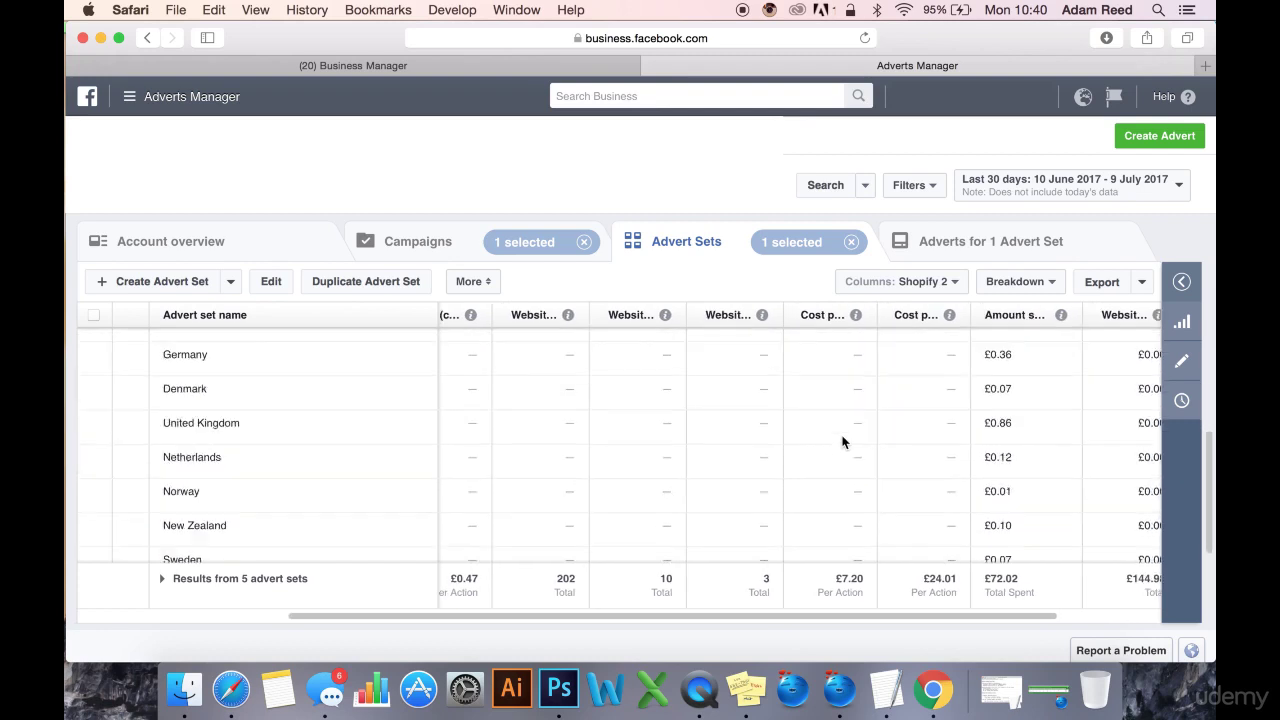
pyautogui.scroll(-5, 842, 442)
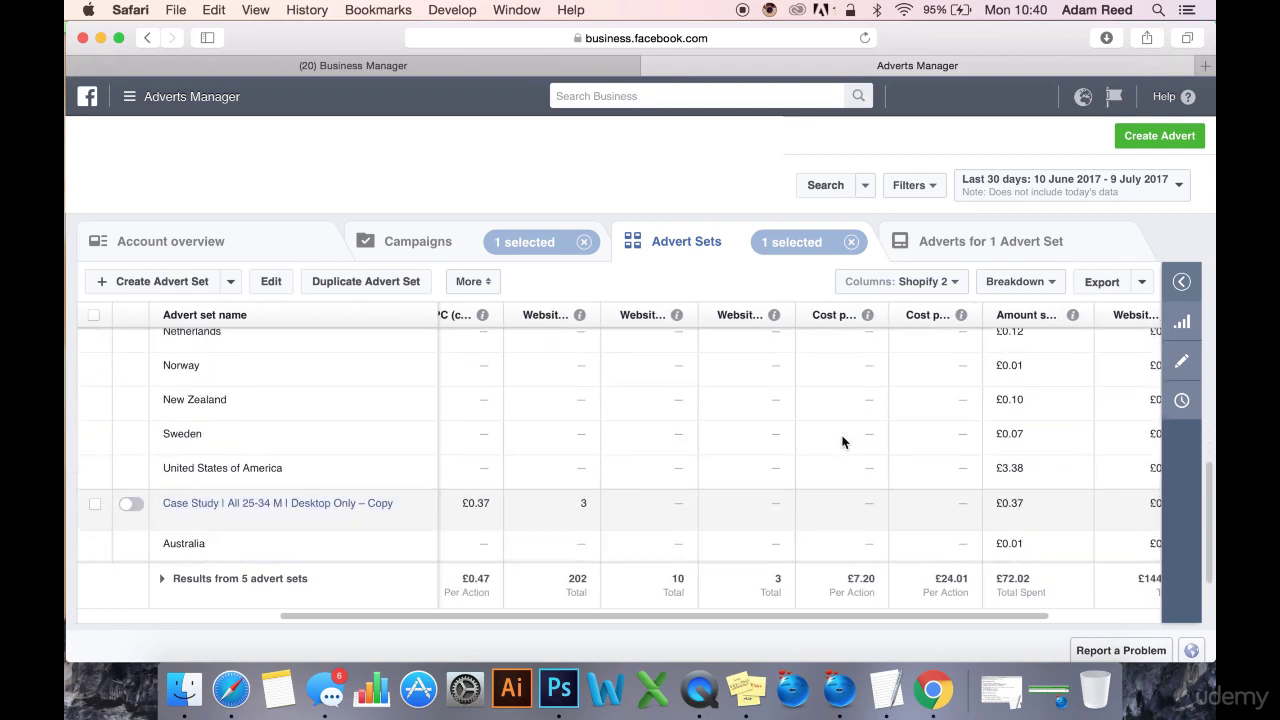
pyautogui.scroll(-2, 780, 500)
pyautogui.hscroll(-1, 780, 500)
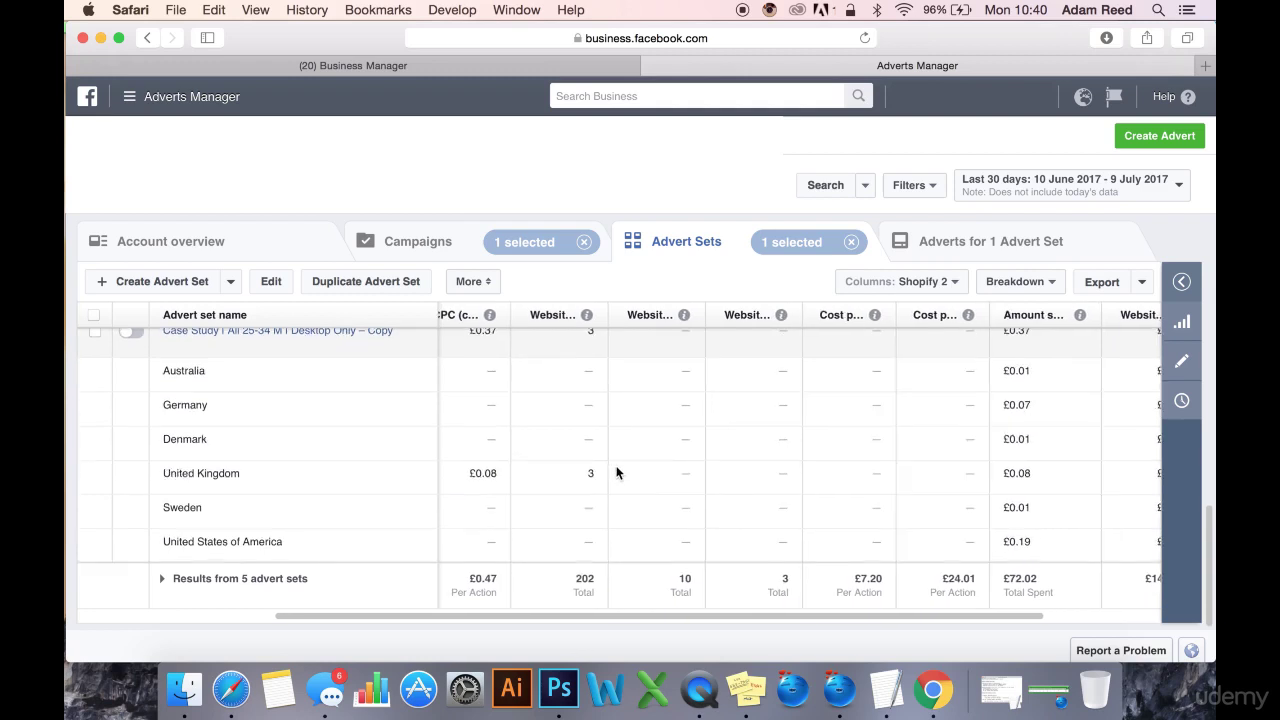
pyautogui.hscroll(-2, 588, 473)
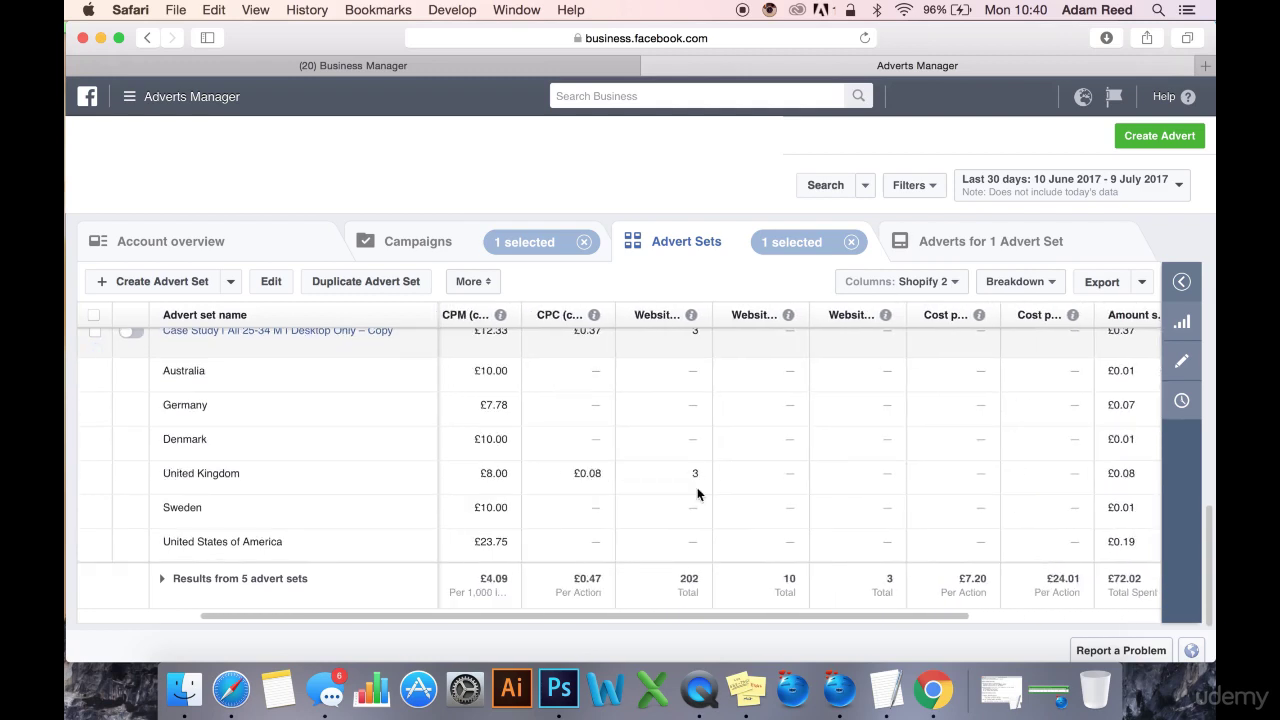
pyautogui.scroll(2, 663, 414)
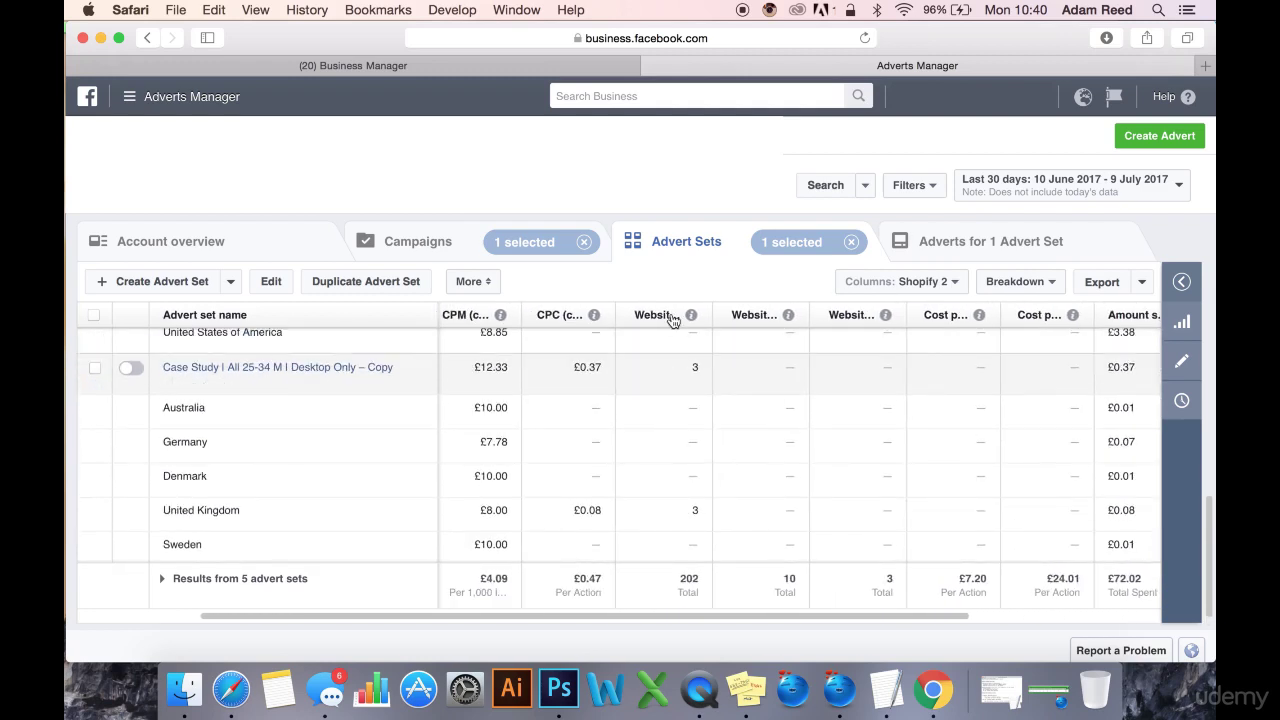
# Examine the amount spent in each country of the All 25-34 M Desktop Only – Copy advert set.
pyautogui.moveTo(688, 320)
pyautogui.hscroll(5, 700, 516)
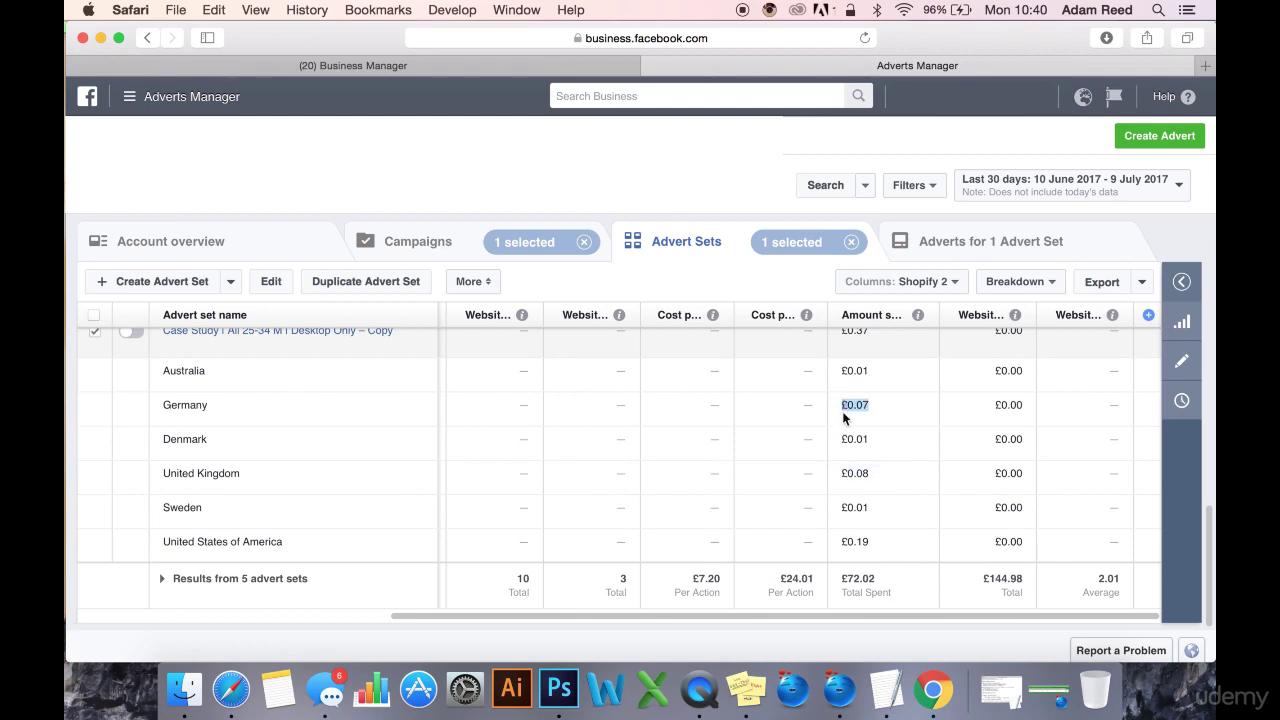
pyautogui.click(883, 478)
pyautogui.click(907, 543)
# Examine the amount spent in each country of the All 18-24 M Desktop Only advert set.
pyautogui.scroll(5, 882, 380)
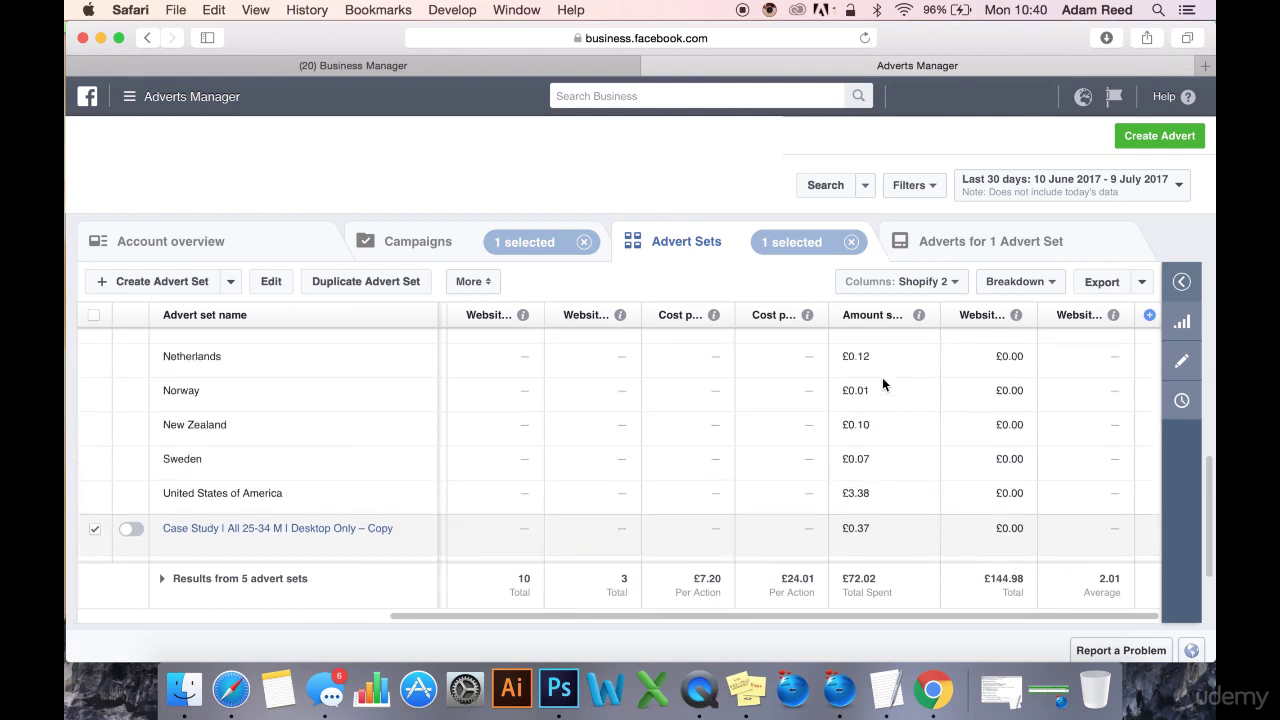
pyautogui.scroll(2, 882, 377)
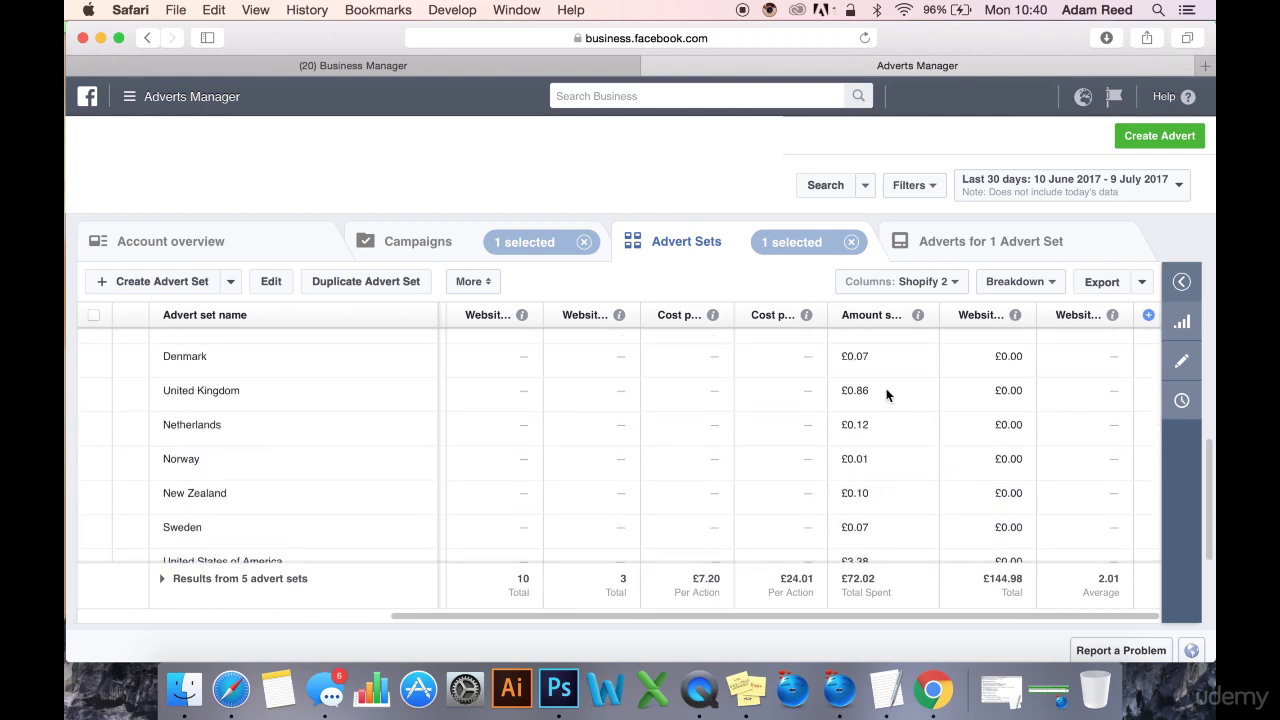
pyautogui.scroll(2, 886, 395)
pyautogui.scroll(3, 894, 411)
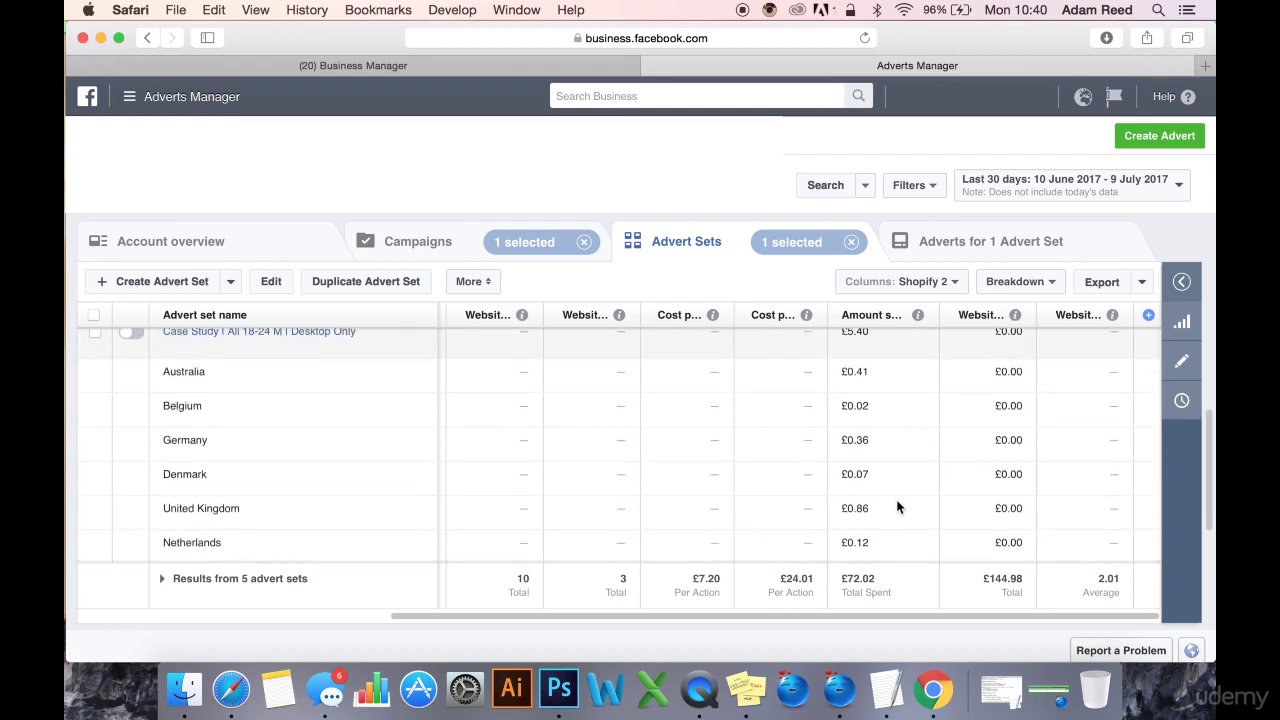
pyautogui.scroll(-5, 894, 506)
pyautogui.scroll(3, 896, 507)
pyautogui.scroll(-10, 896, 507)
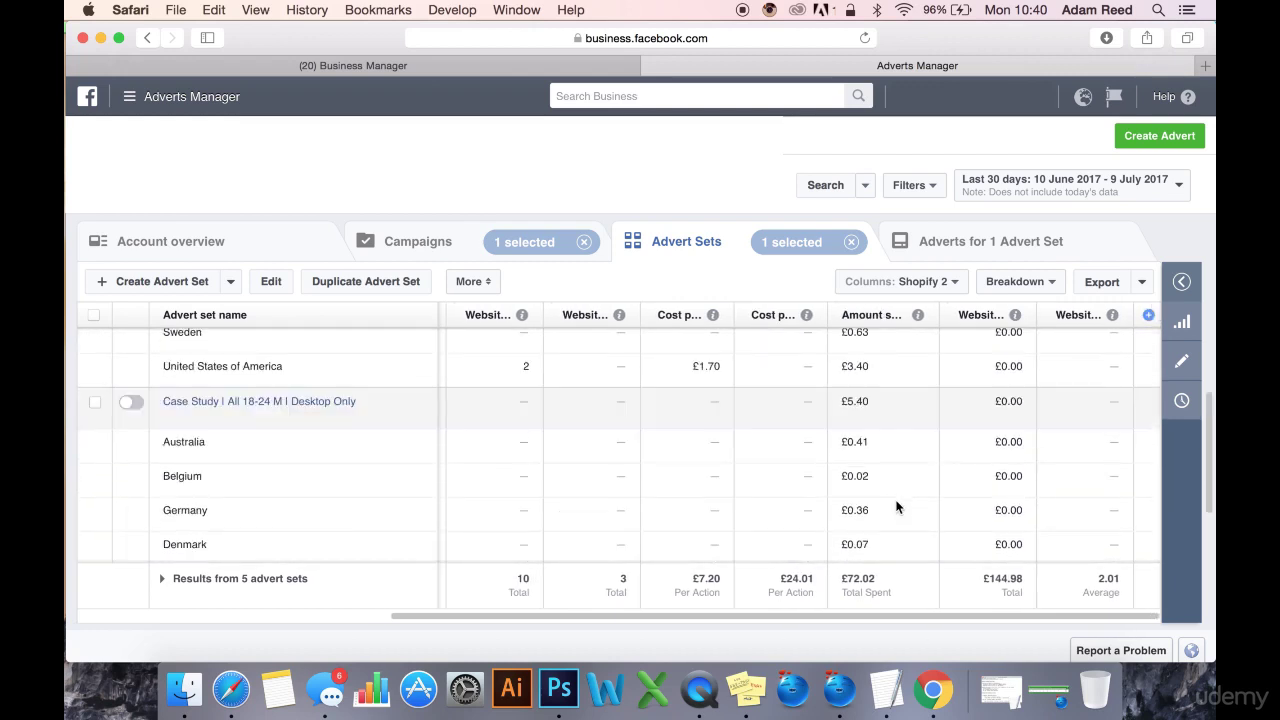
# Compare the amount spent by country across the second All 18-24 M and the All 25-34 M iPhone Only advert sets.
pyautogui.scroll(3, 896, 507)
pyautogui.scroll(1, 896, 507)
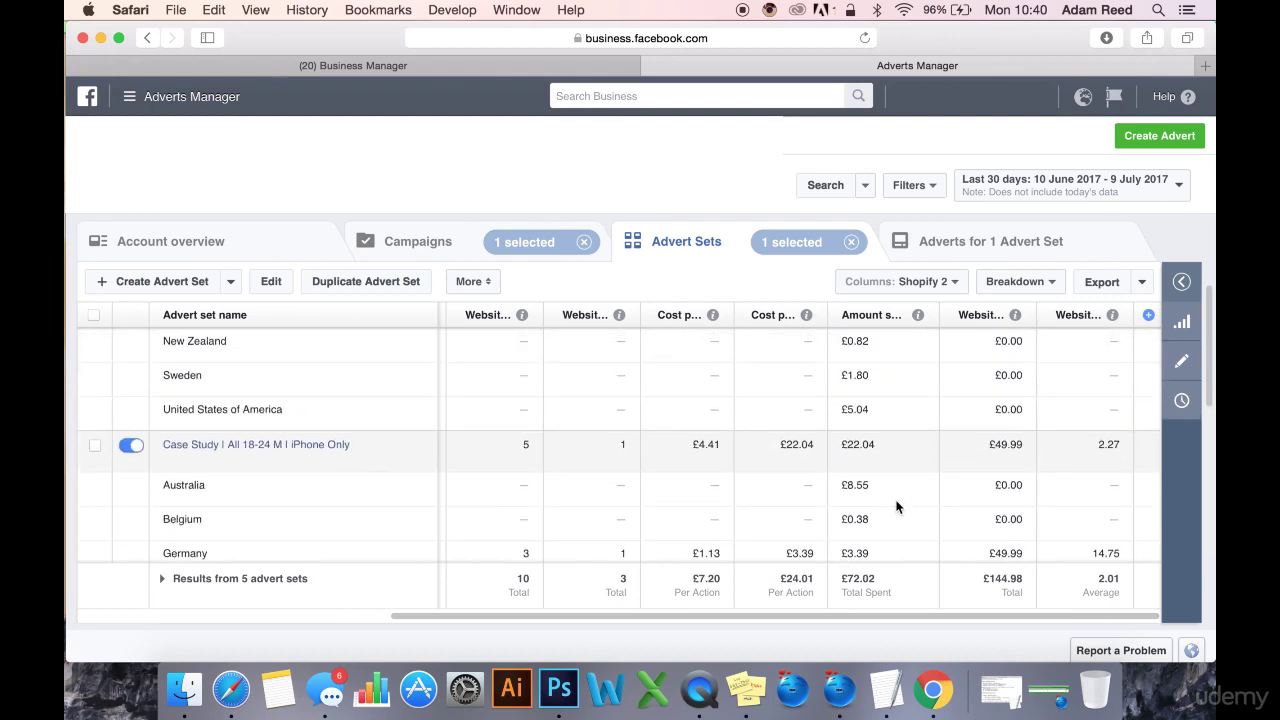
pyautogui.scroll(3, 896, 507)
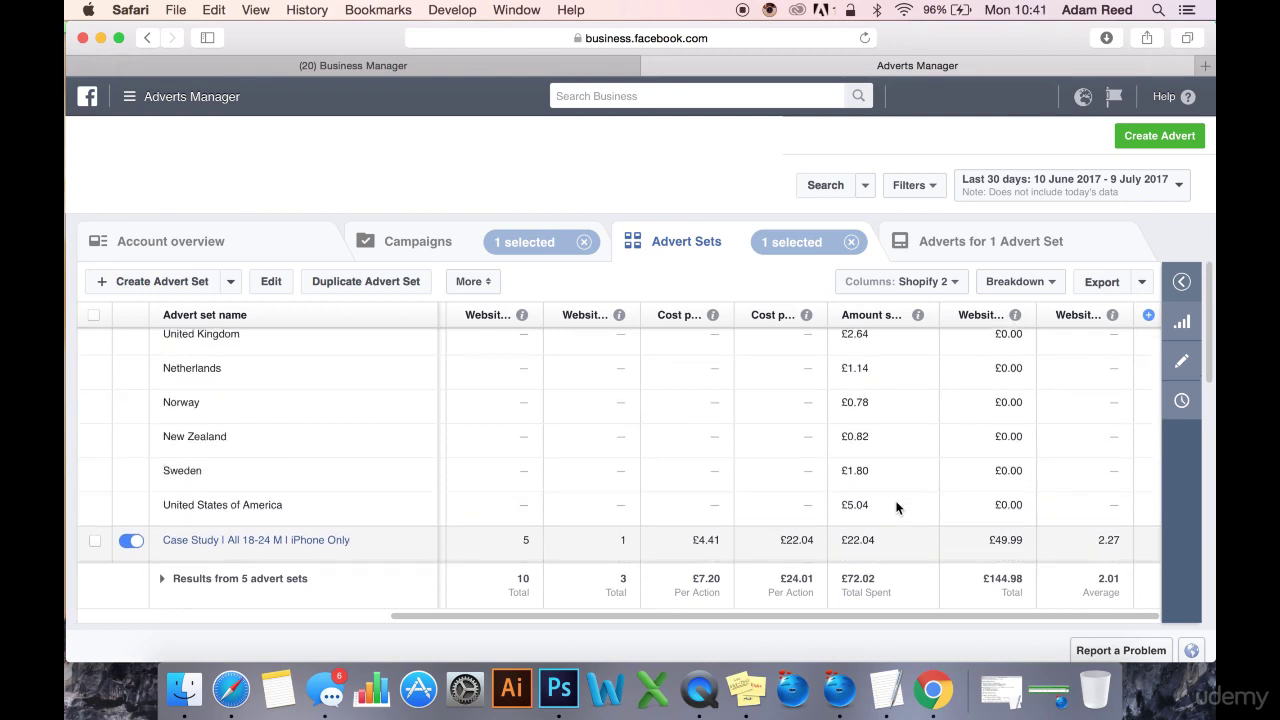
pyautogui.scroll(3, 896, 519)
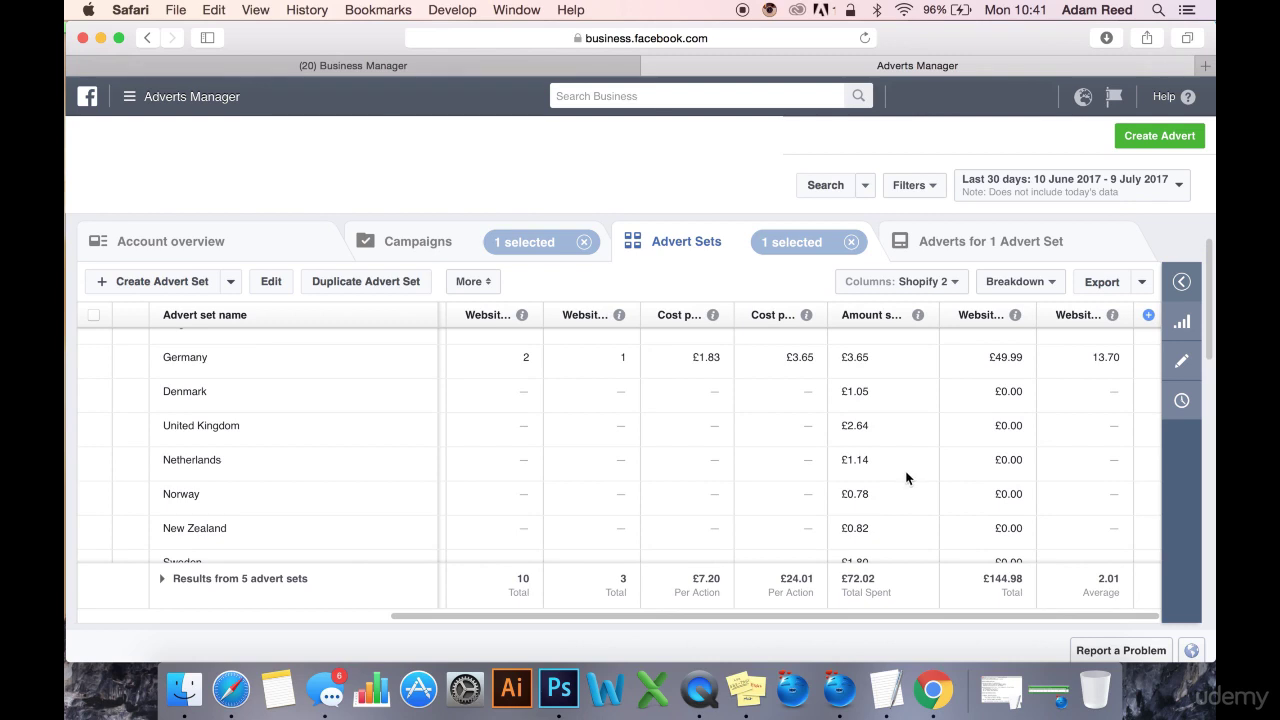
pyautogui.scroll(2, 906, 478)
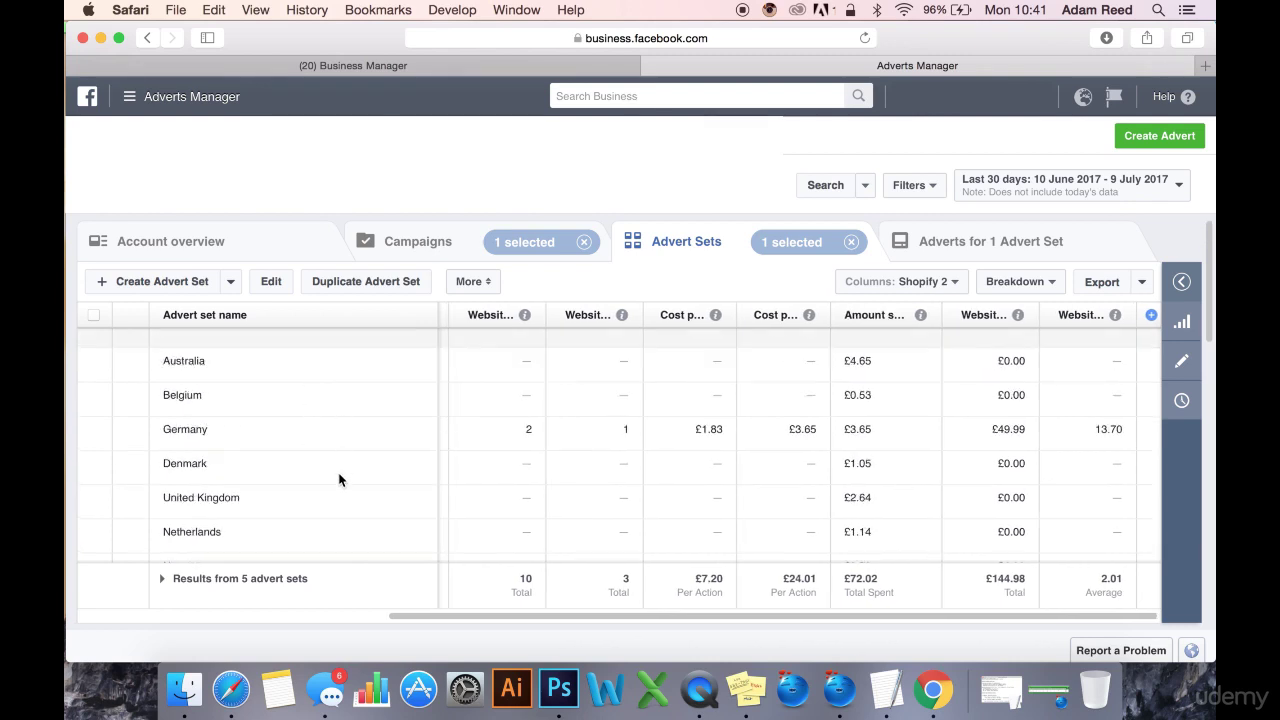
# Review each country's spend against its website actions and conversion value in the All 25-34 M iPhone Only advert set.
pyautogui.scroll(-2, 327, 550)
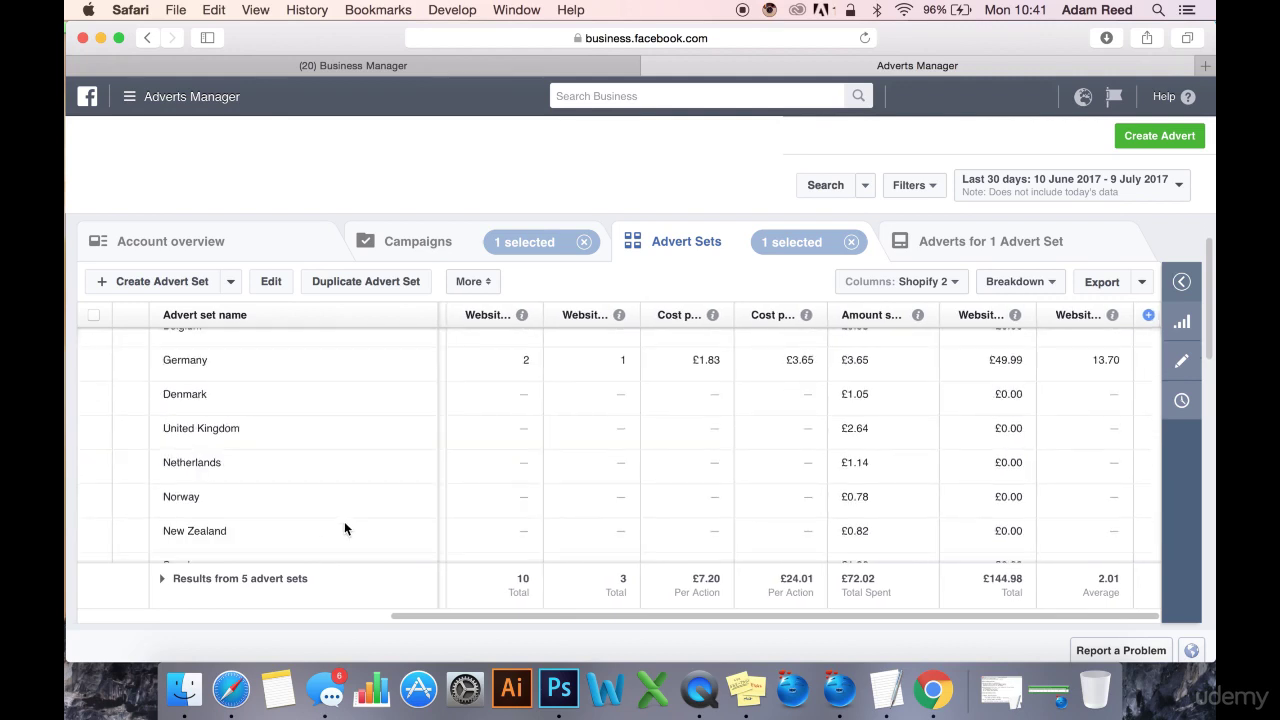
pyautogui.scroll(-3, 344, 528)
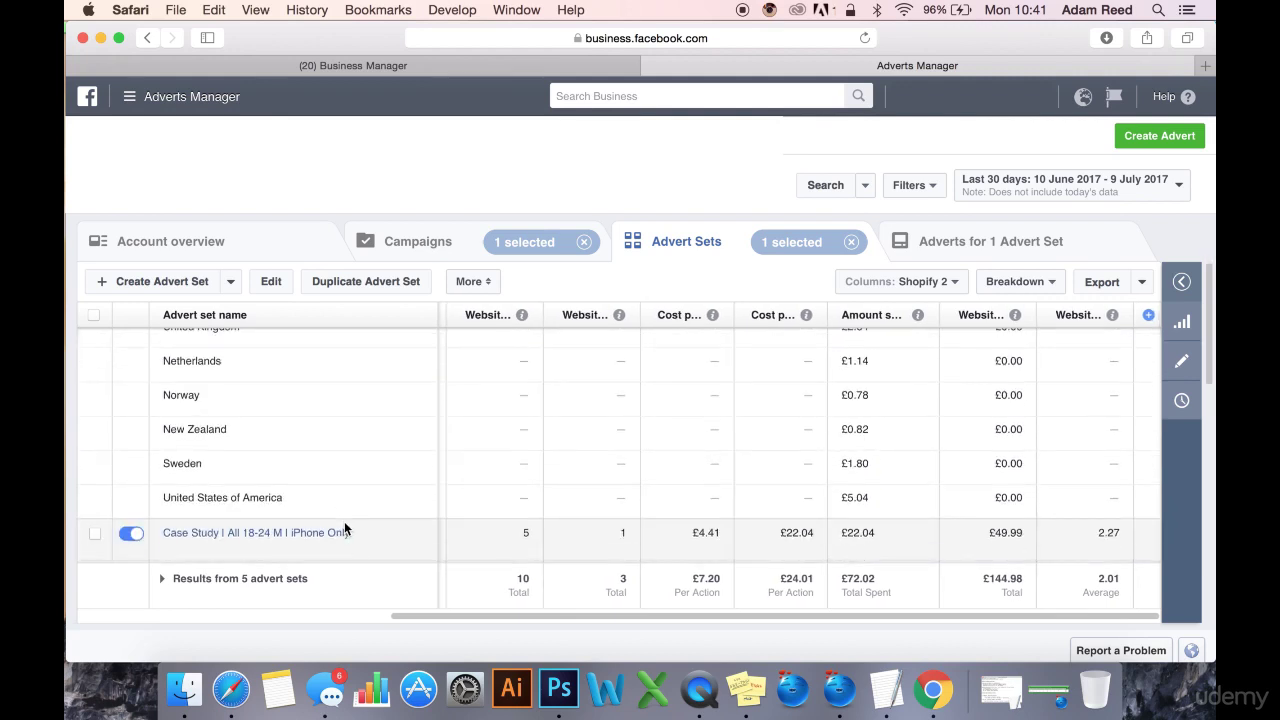
pyautogui.scroll(2, 344, 521)
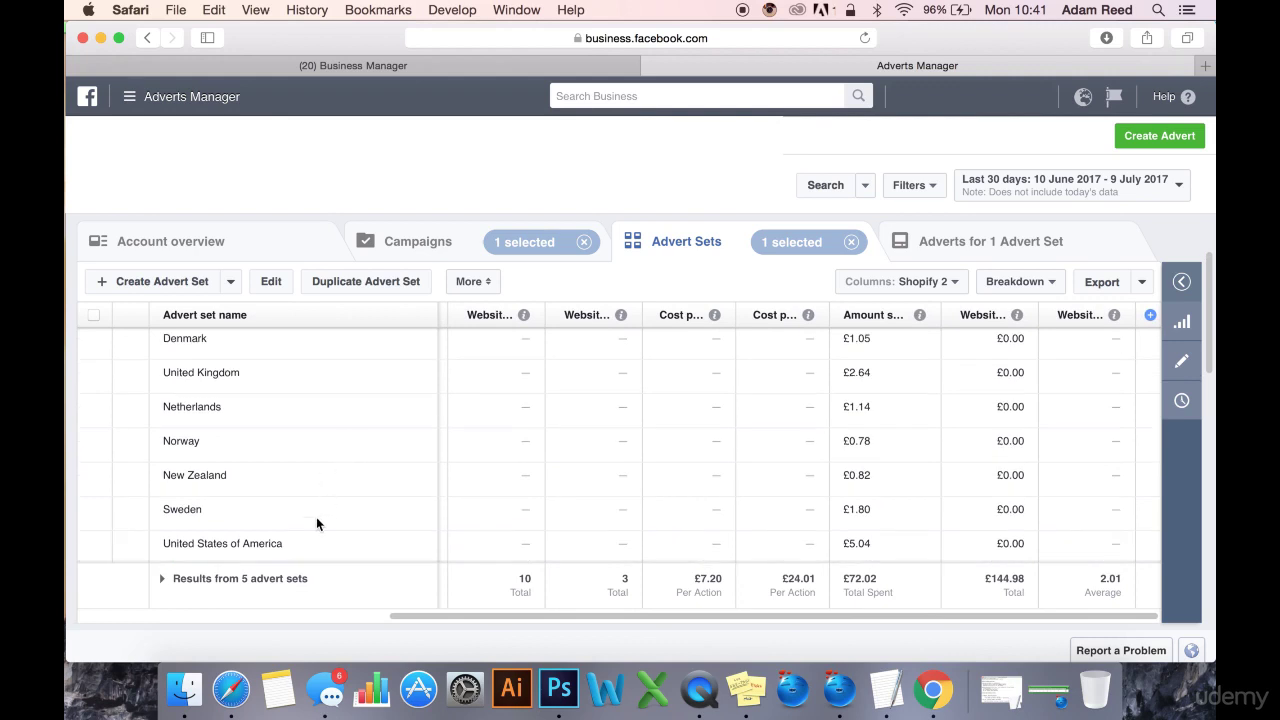
pyautogui.scroll(3, 342, 419)
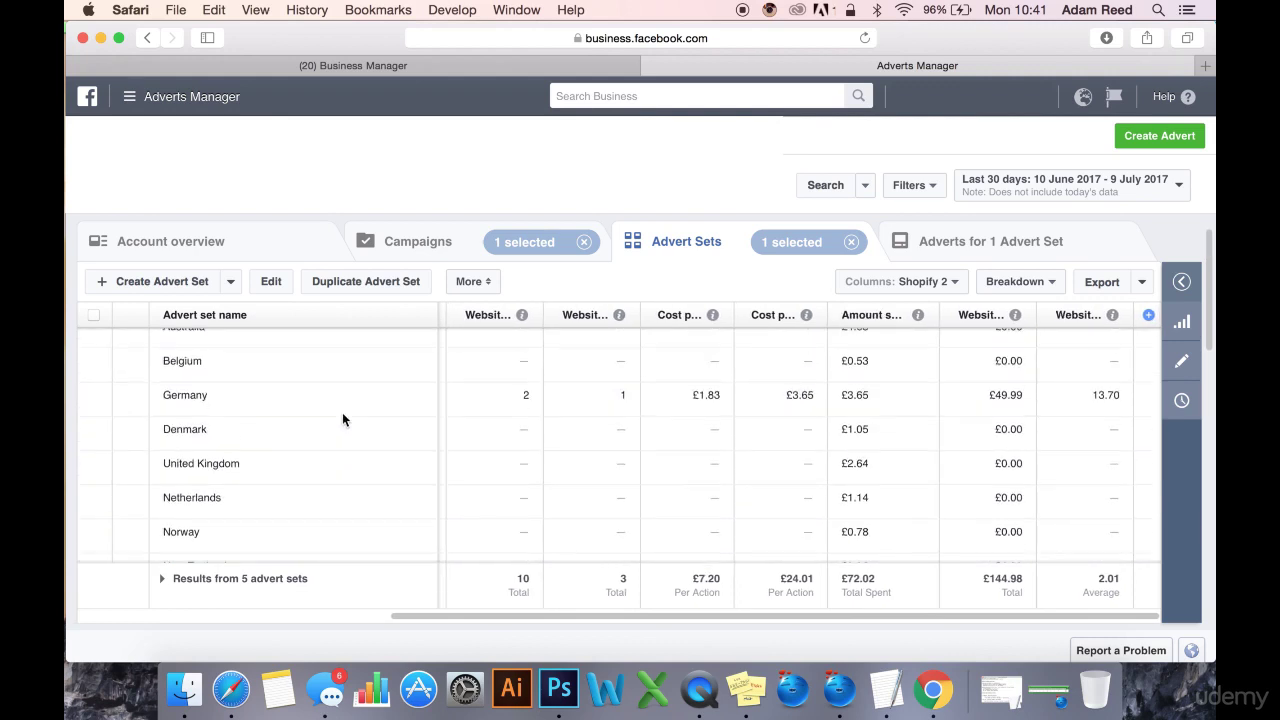
pyautogui.scroll(2, 342, 415)
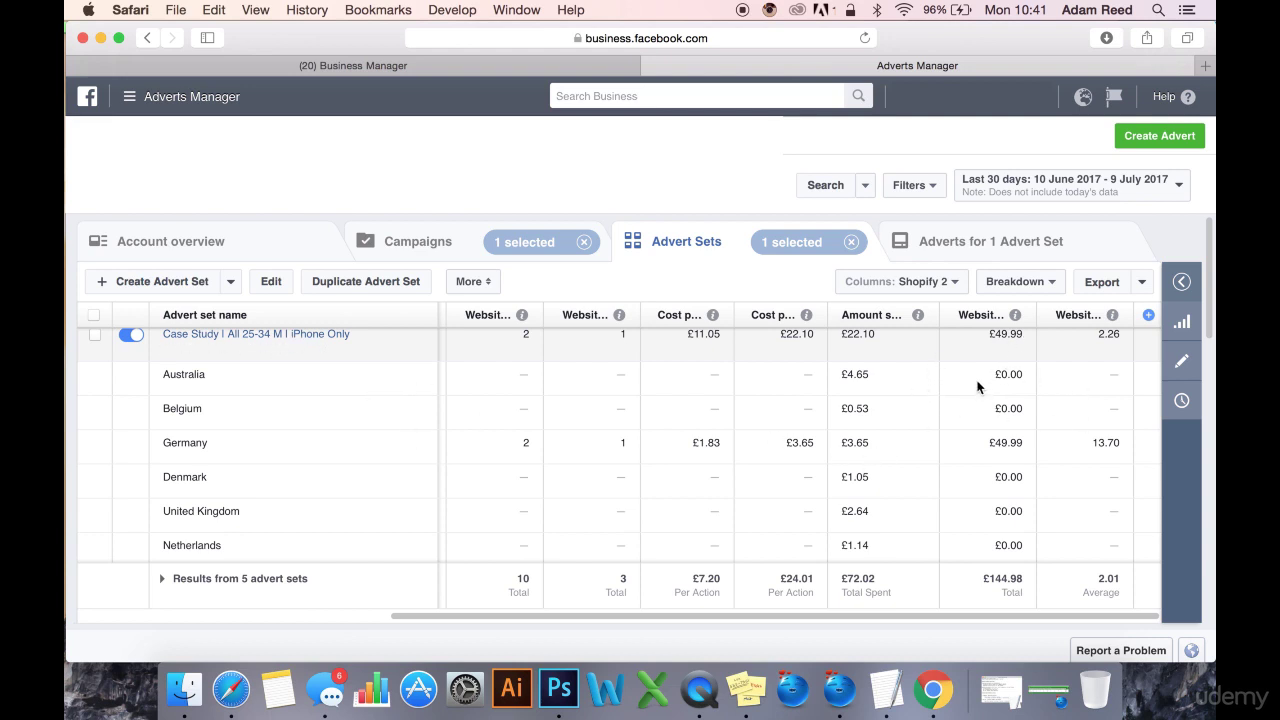
# Break the advert set results down by Impression Device and compare the amount spent across the iPhone and desktop advert sets.
pyautogui.click(1015, 281)
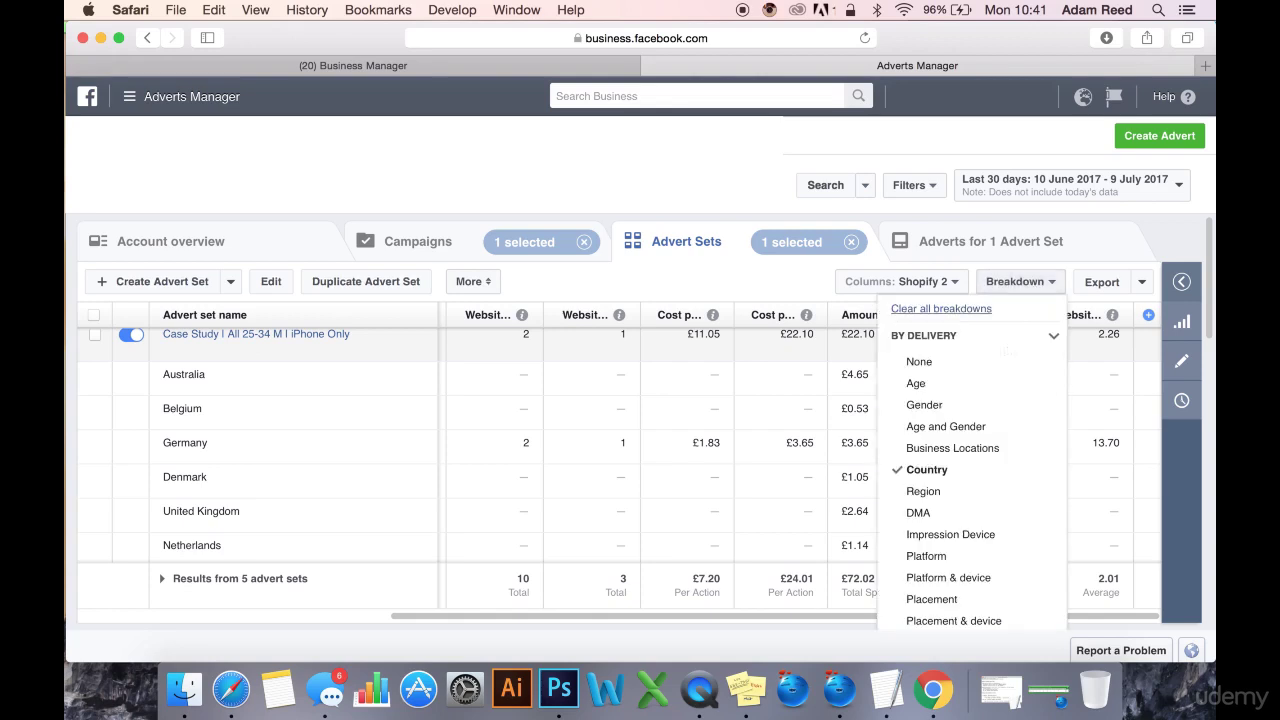
pyautogui.scroll(-2, 965, 480)
pyautogui.click(966, 478)
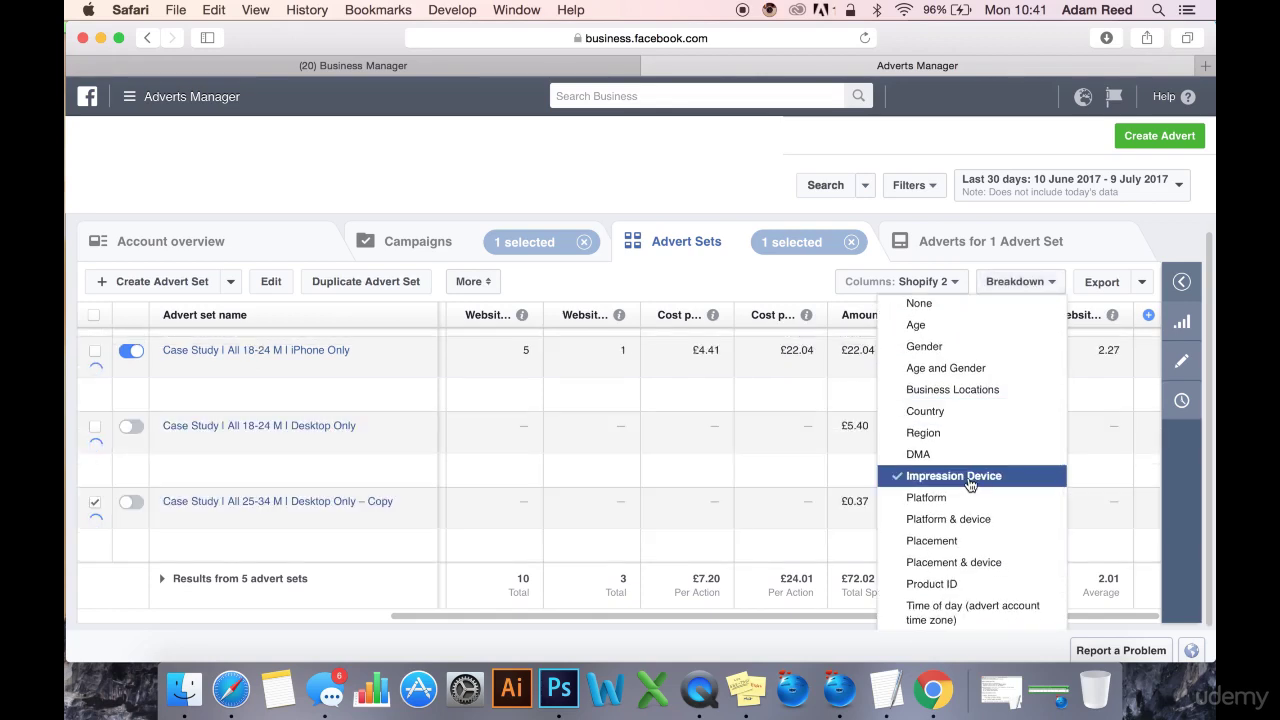
pyautogui.click(835, 445)
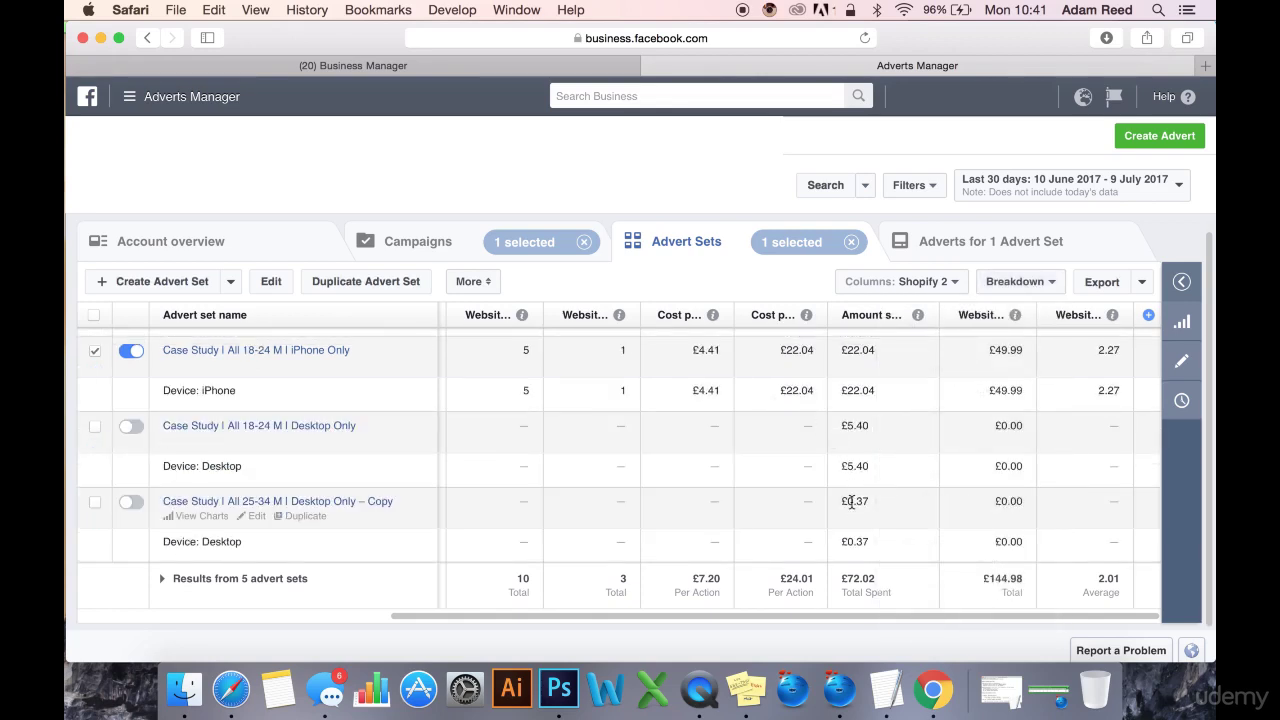
pyautogui.scroll(3, 851, 495)
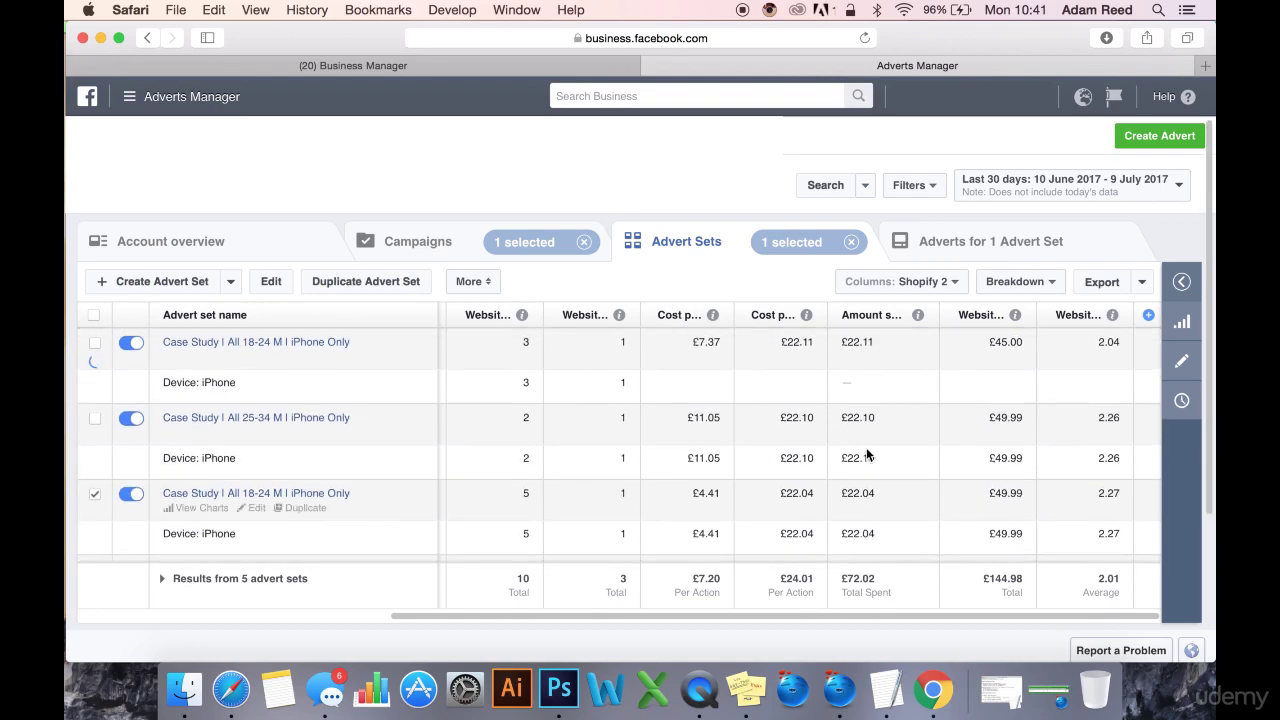
# Break the advert set results down by Platform and review each advert set's costs and spend.
pyautogui.click(1020, 281)
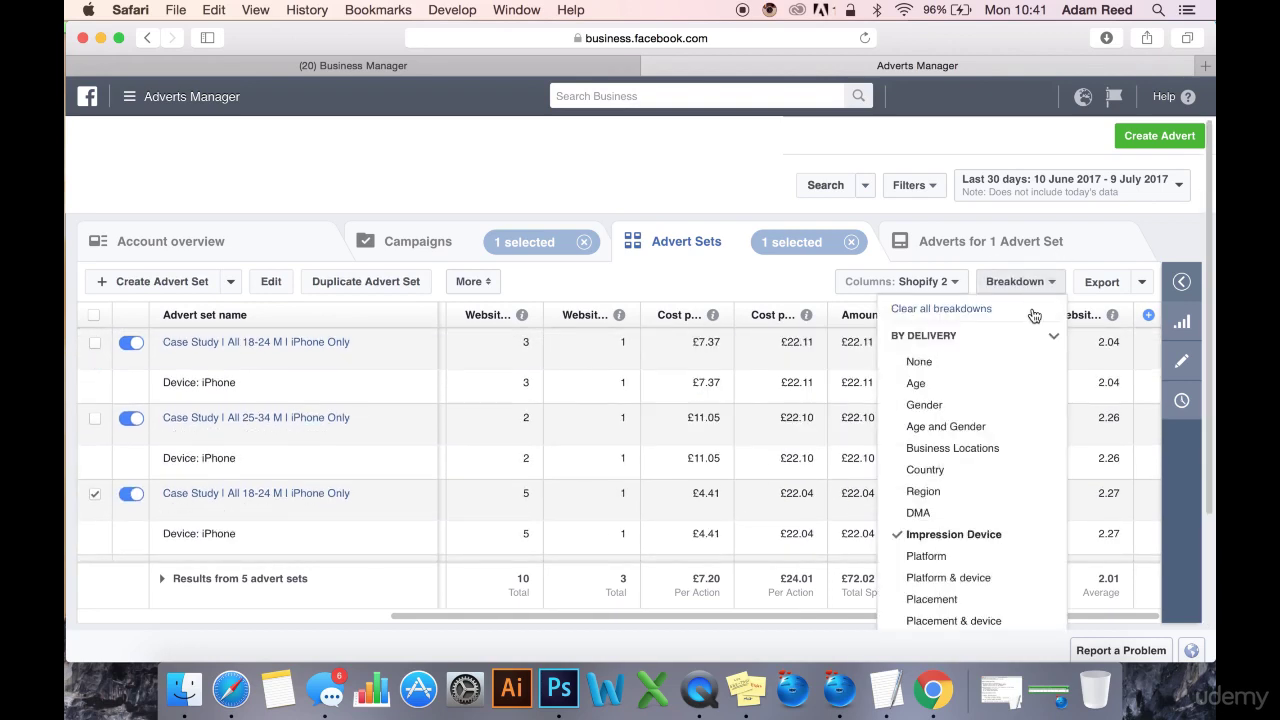
pyautogui.scroll(-2, 1009, 496)
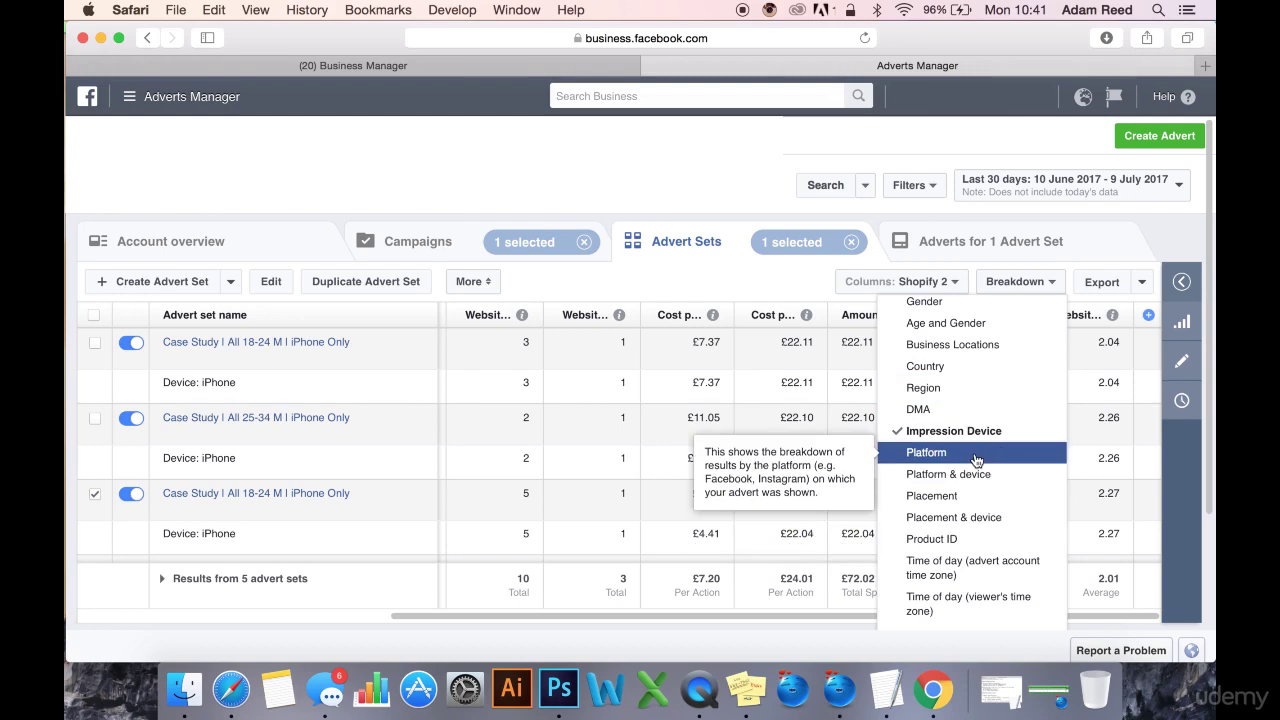
pyautogui.click(976, 455)
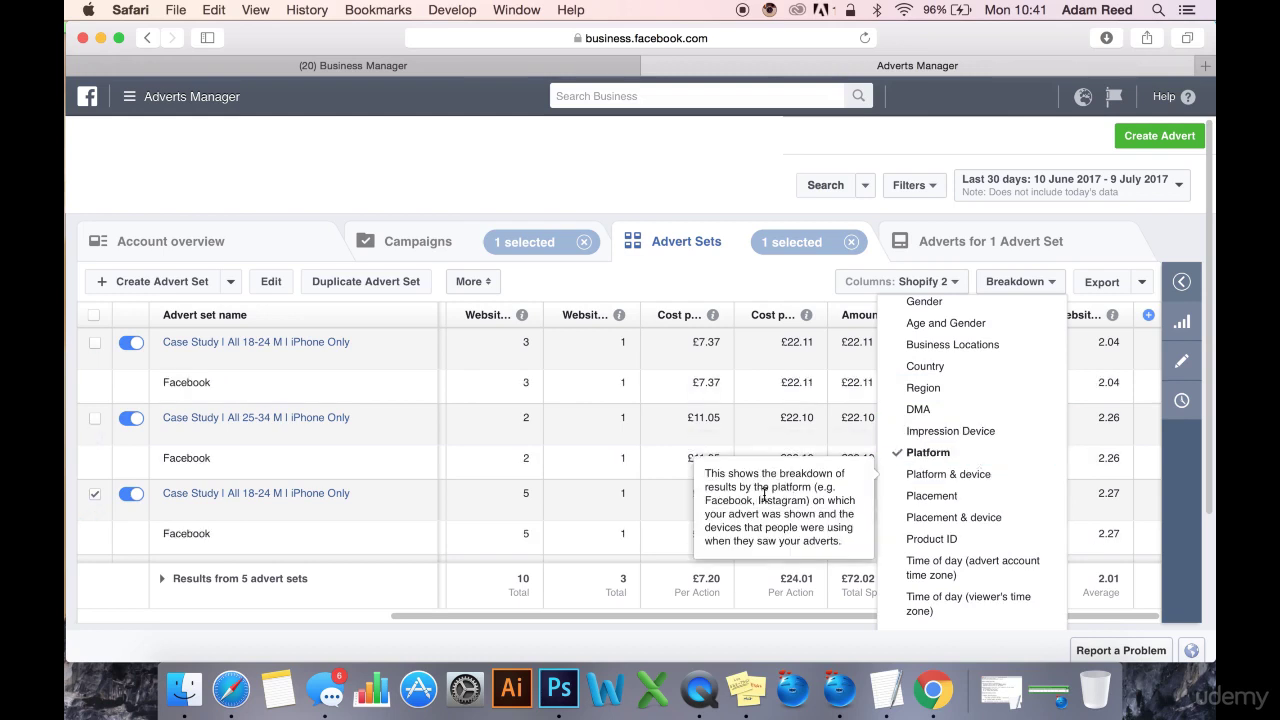
pyautogui.scroll(-5, 707, 486)
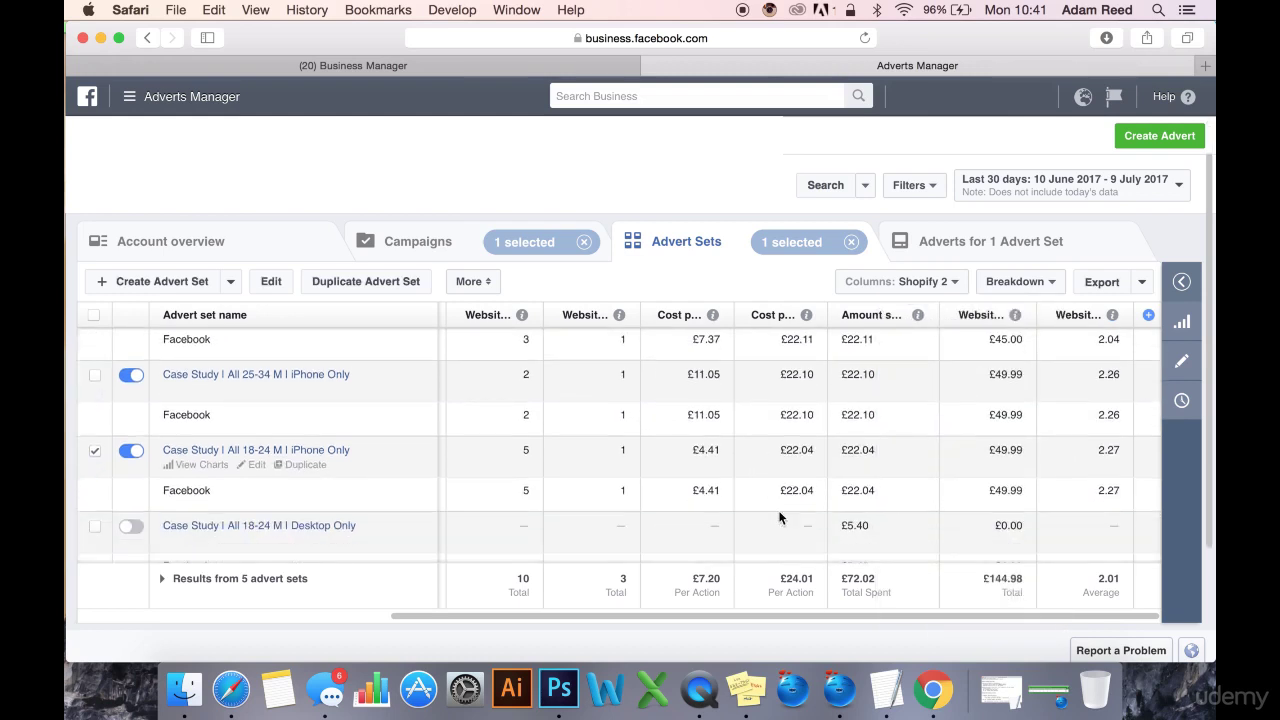
pyautogui.scroll(3, 780, 517)
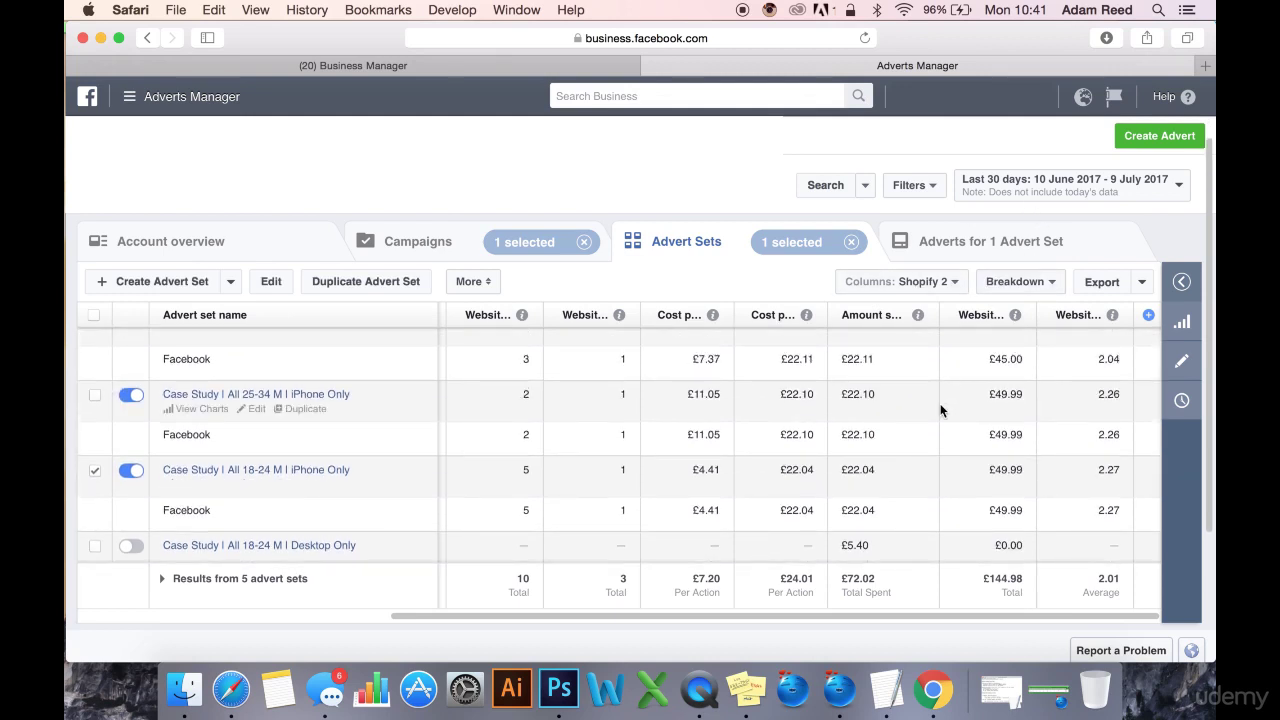
# Break the advert set results down by Placement & device and review the cost per action and amount spent for each advert set.
pyautogui.click(1030, 284)
pyautogui.scroll(-3, 969, 468)
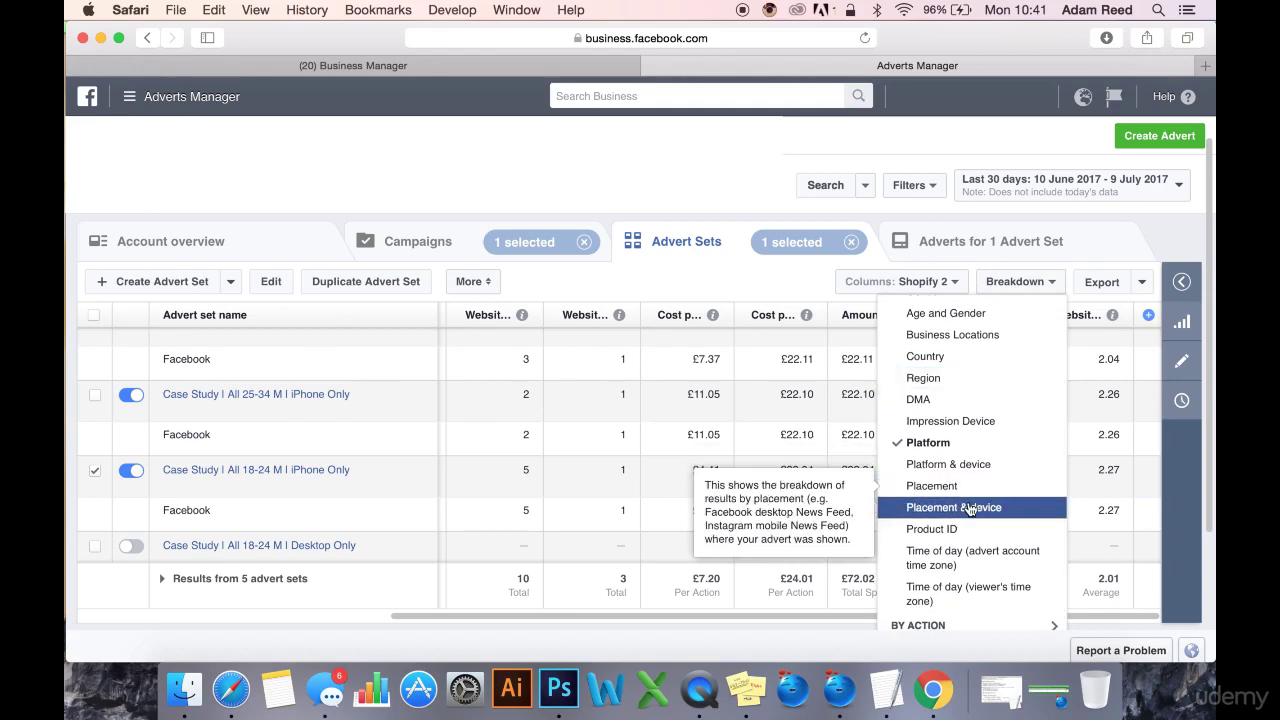
pyautogui.click(968, 512)
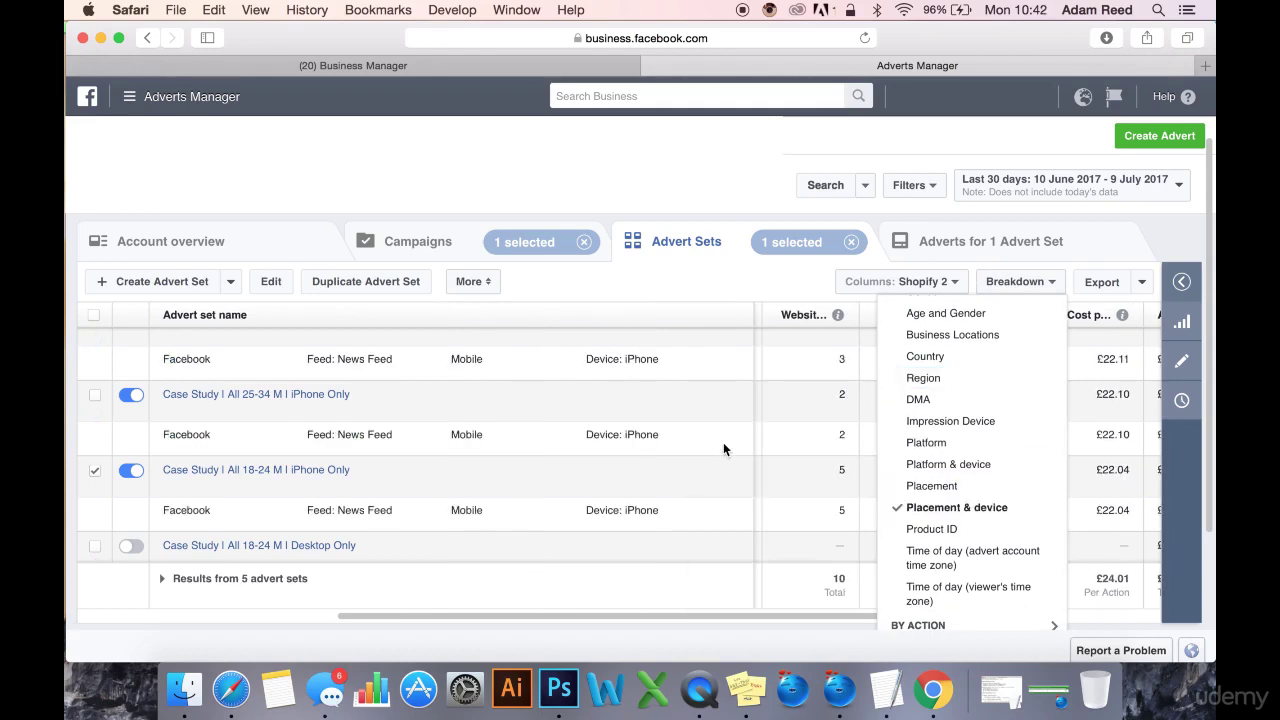
pyautogui.click(865, 404)
pyautogui.hscroll(2, 865, 404)
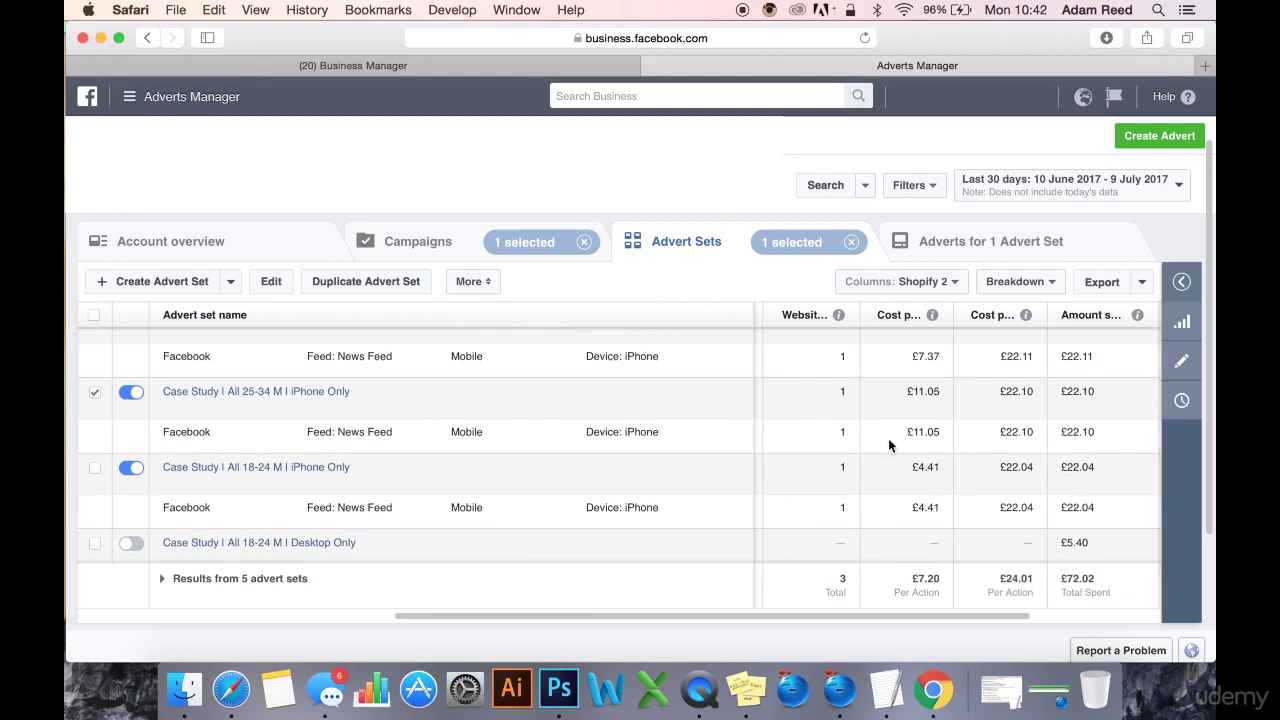
pyautogui.scroll(-3, 888, 438)
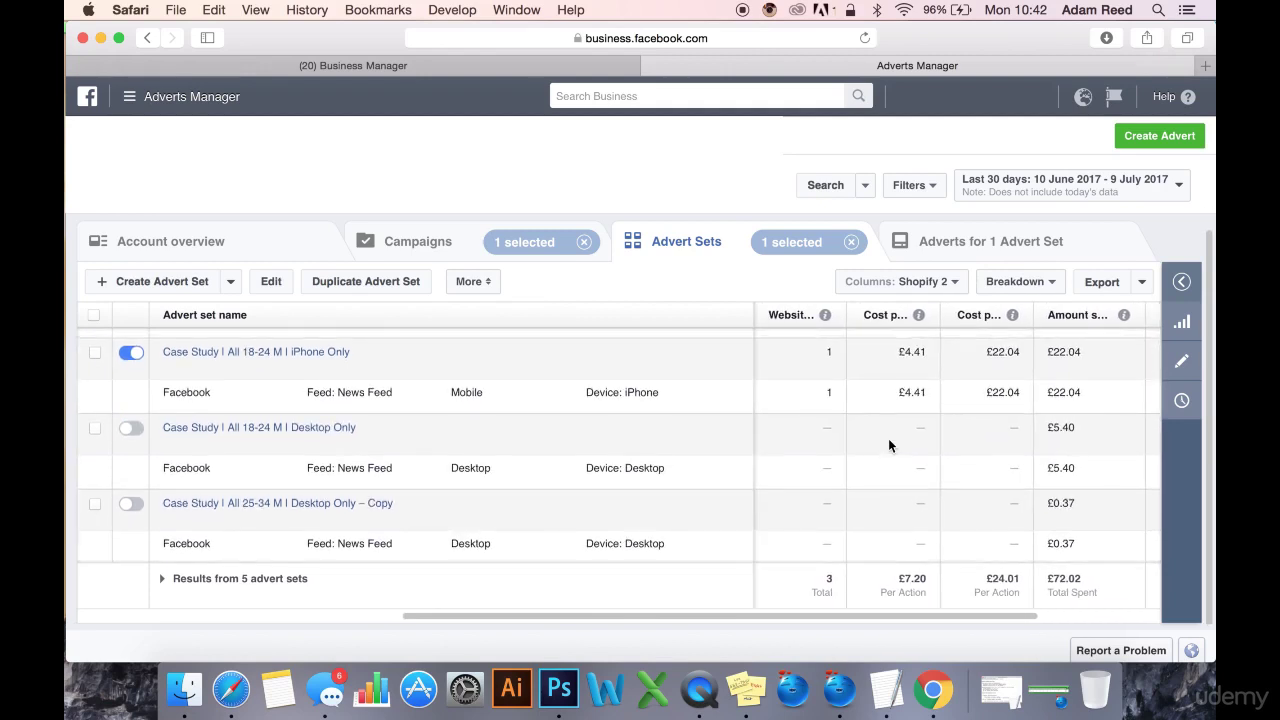